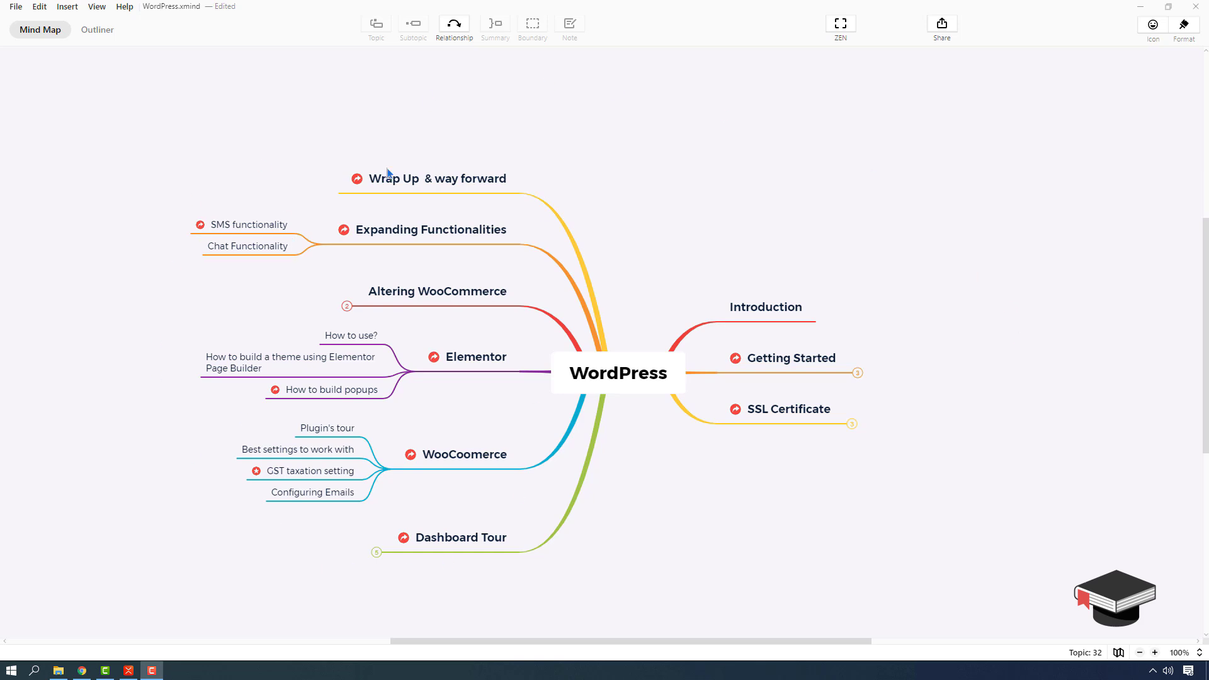
Switch to the WordPress dashboard in Chrome and open the Theme Builder templates
click(1141, 7)
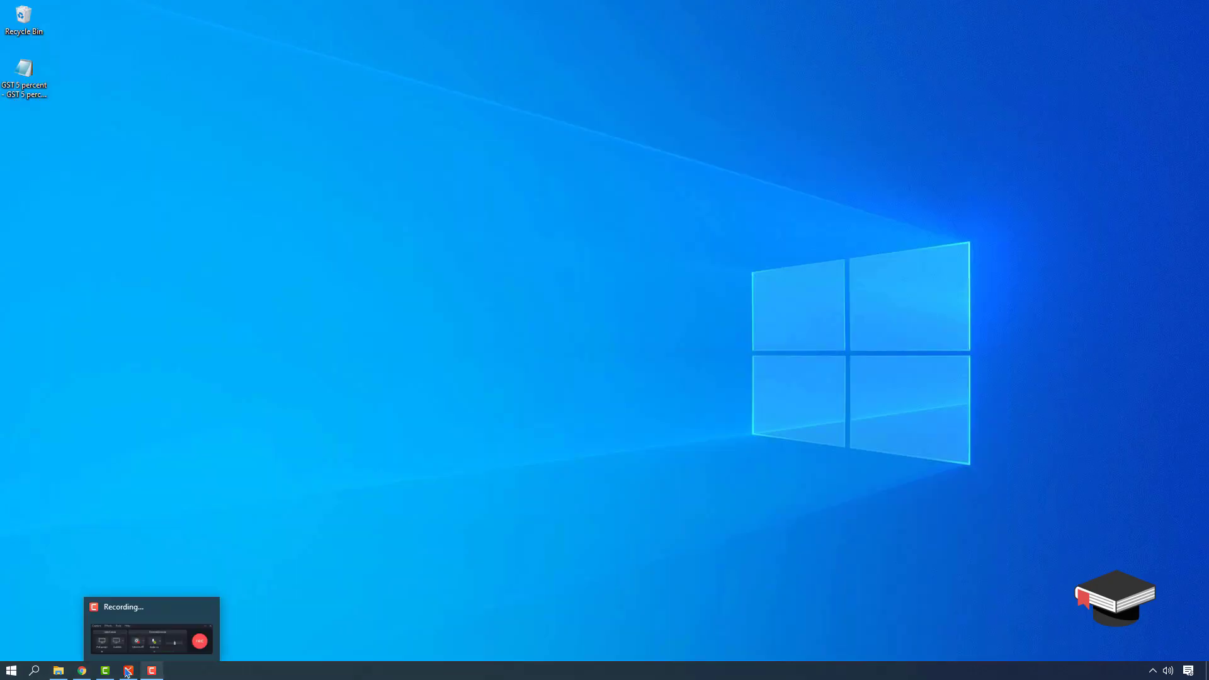
click(81, 670)
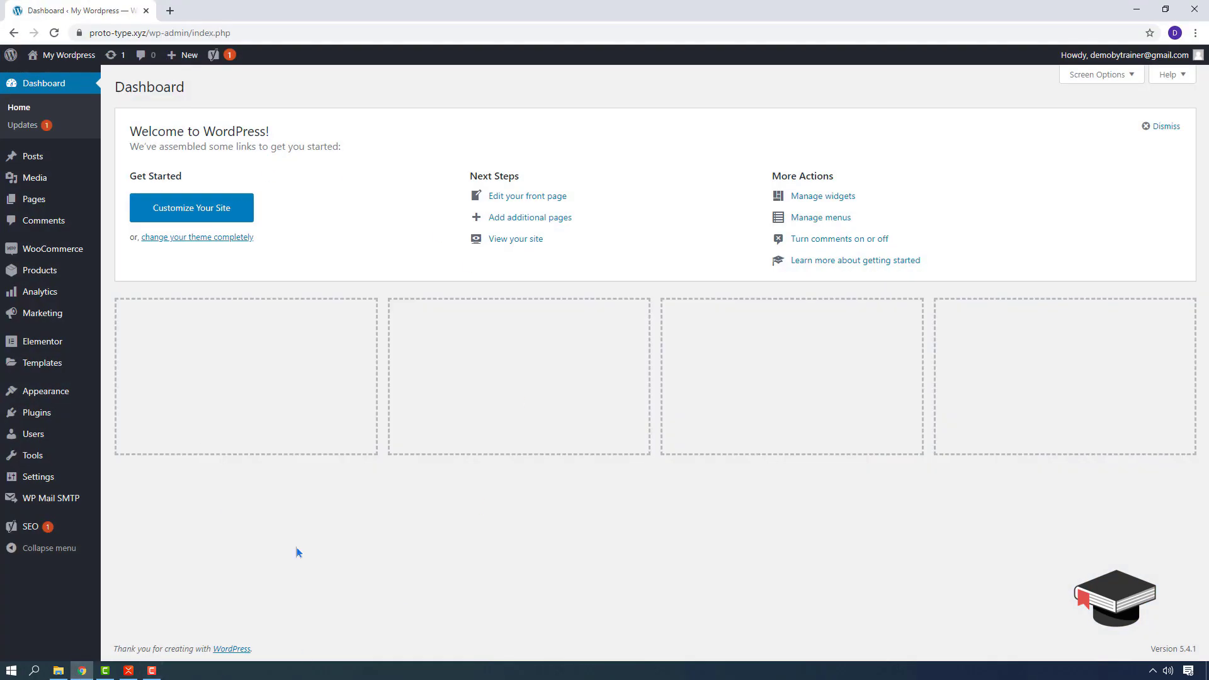
mouse_move(85, 362)
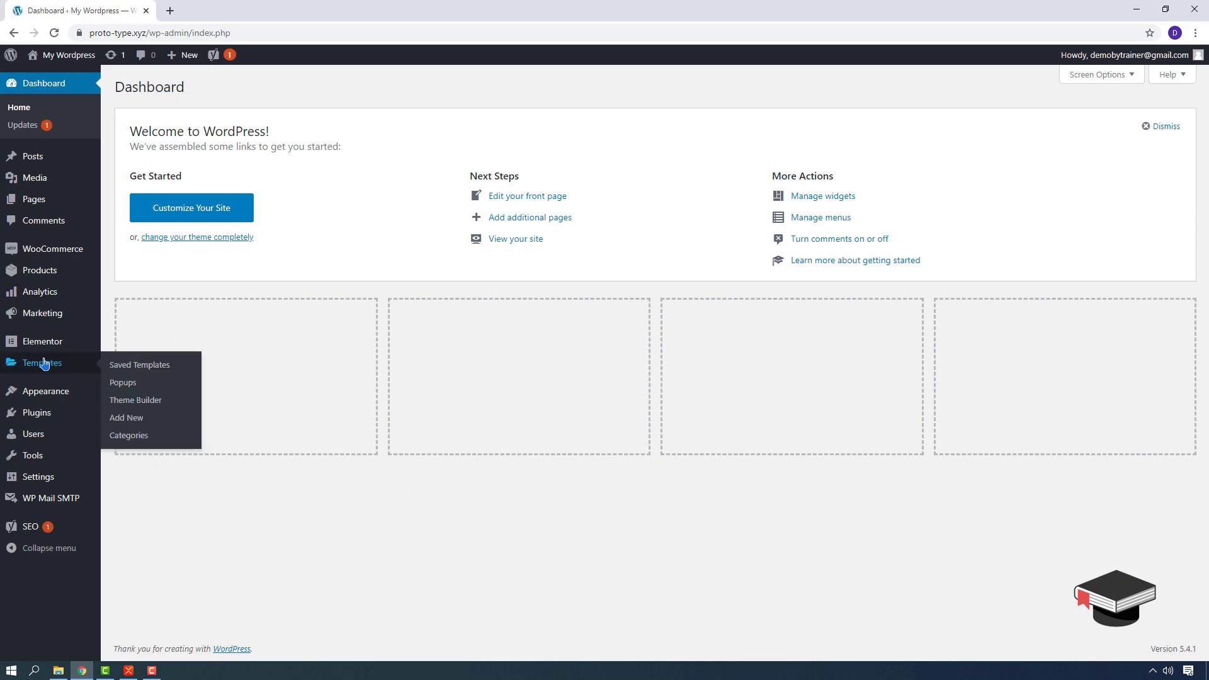
click(147, 409)
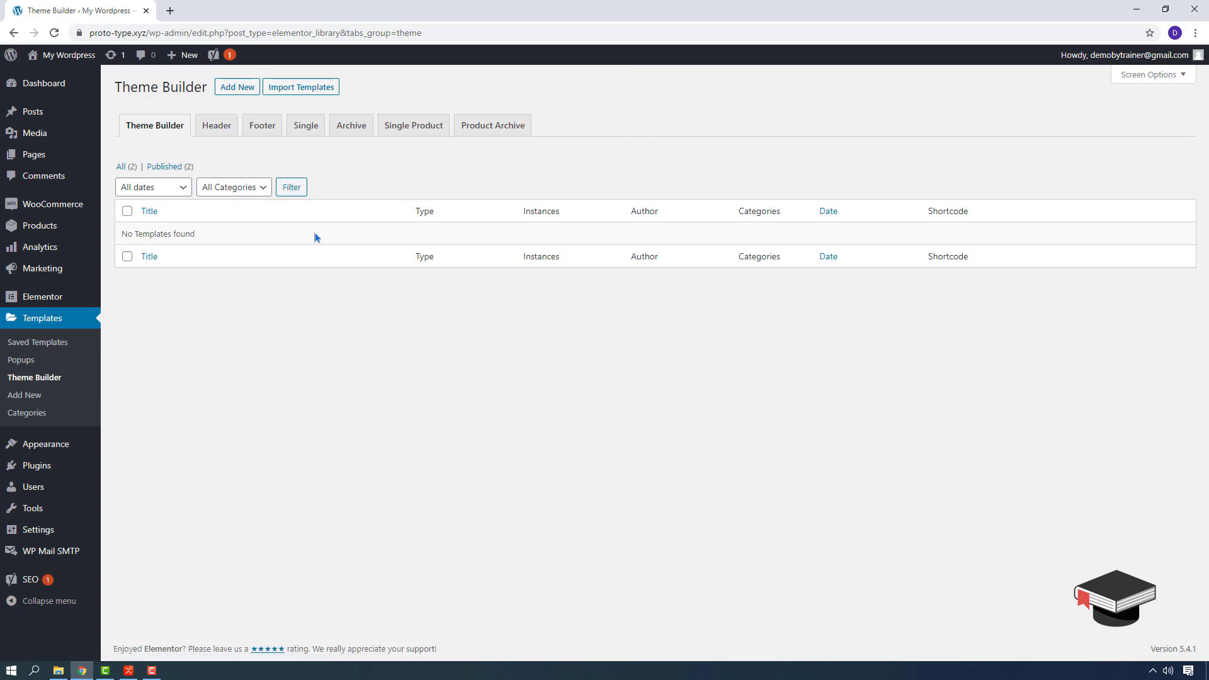
Create a new Header template named Header1 in the Theme Builder
click(225, 135)
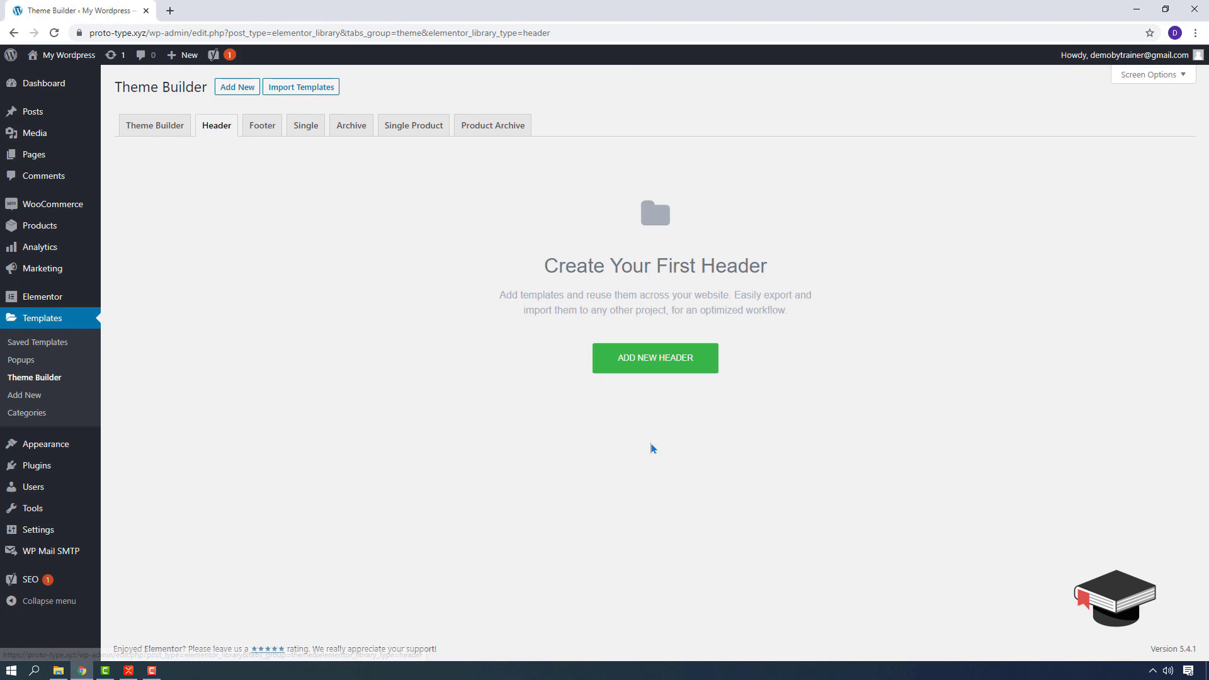
click(669, 359)
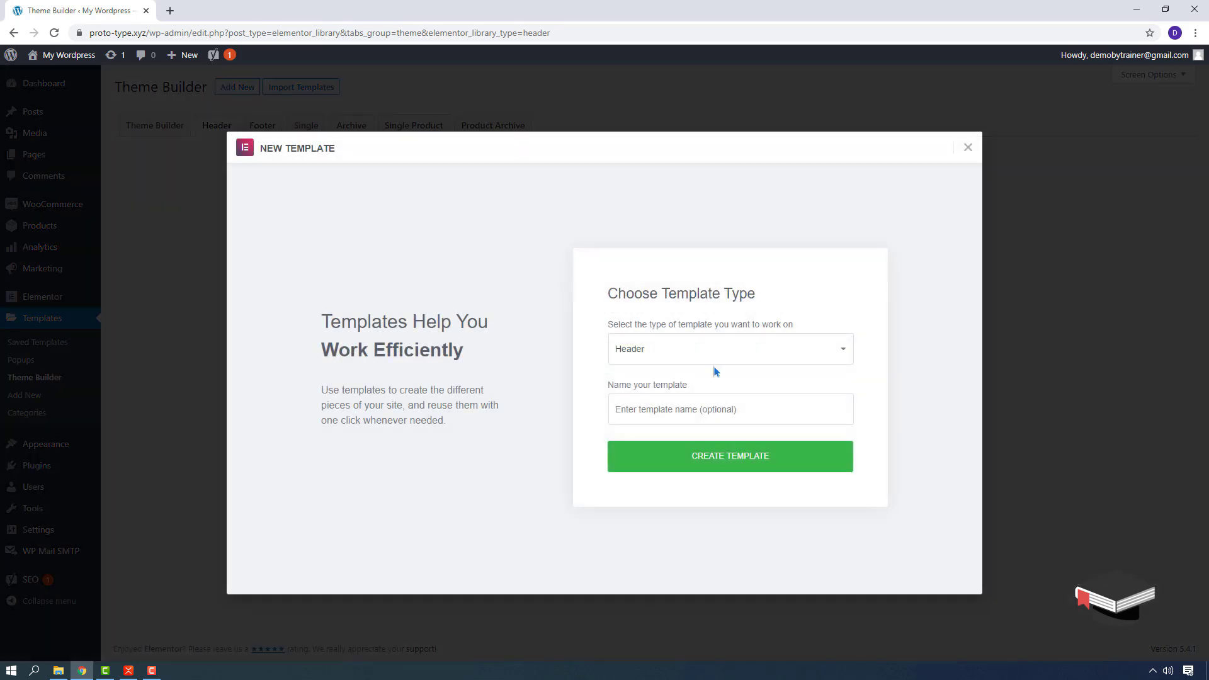
click(668, 358)
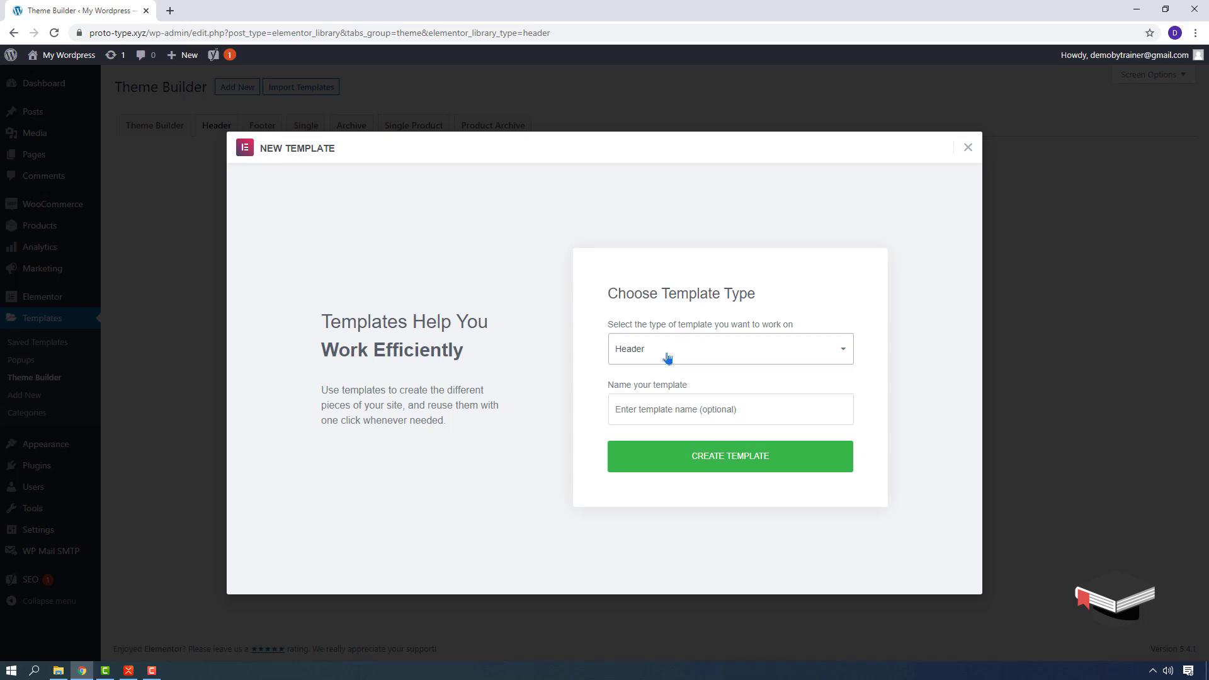
click(667, 410)
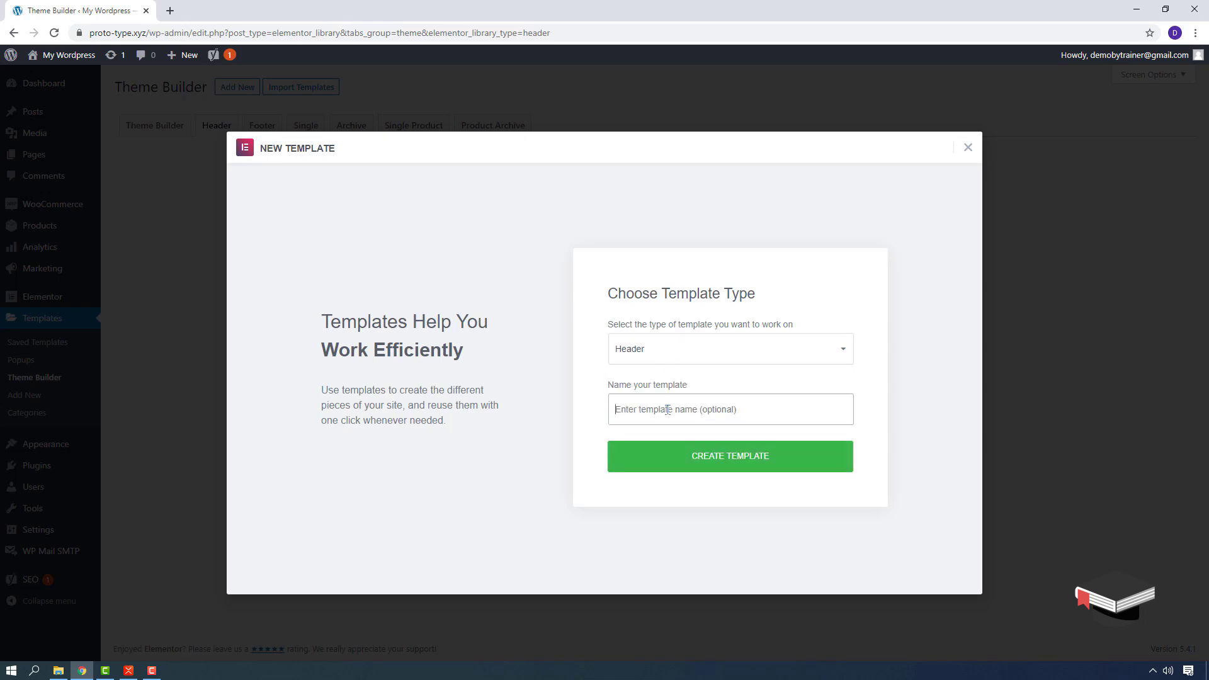
text(Header1)
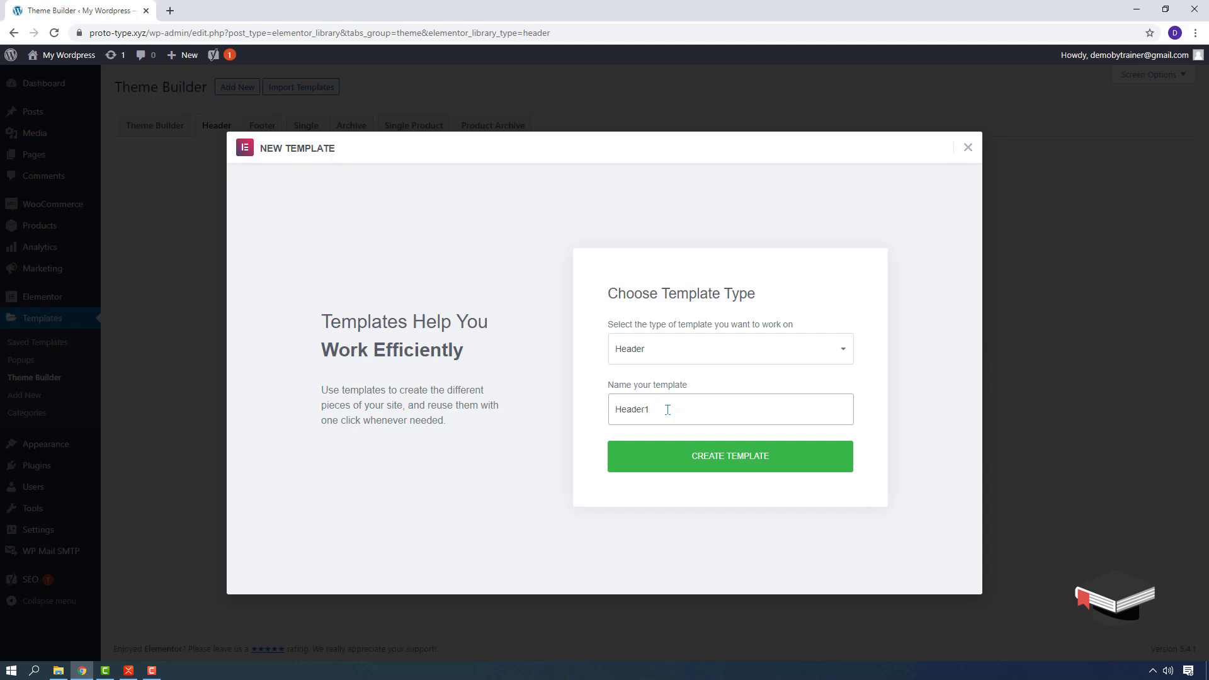
click(732, 465)
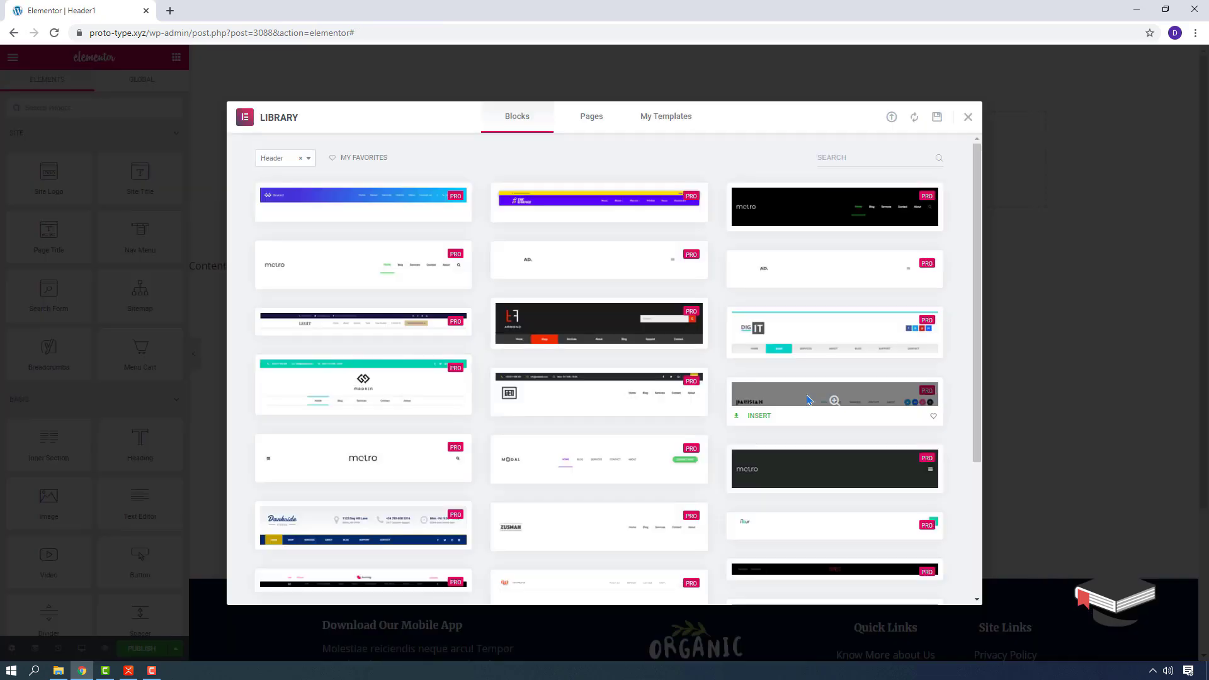
Browse the library's header blocks and insert the blue gradient Beyond header into the template
scroll(465, 426, down, 3)
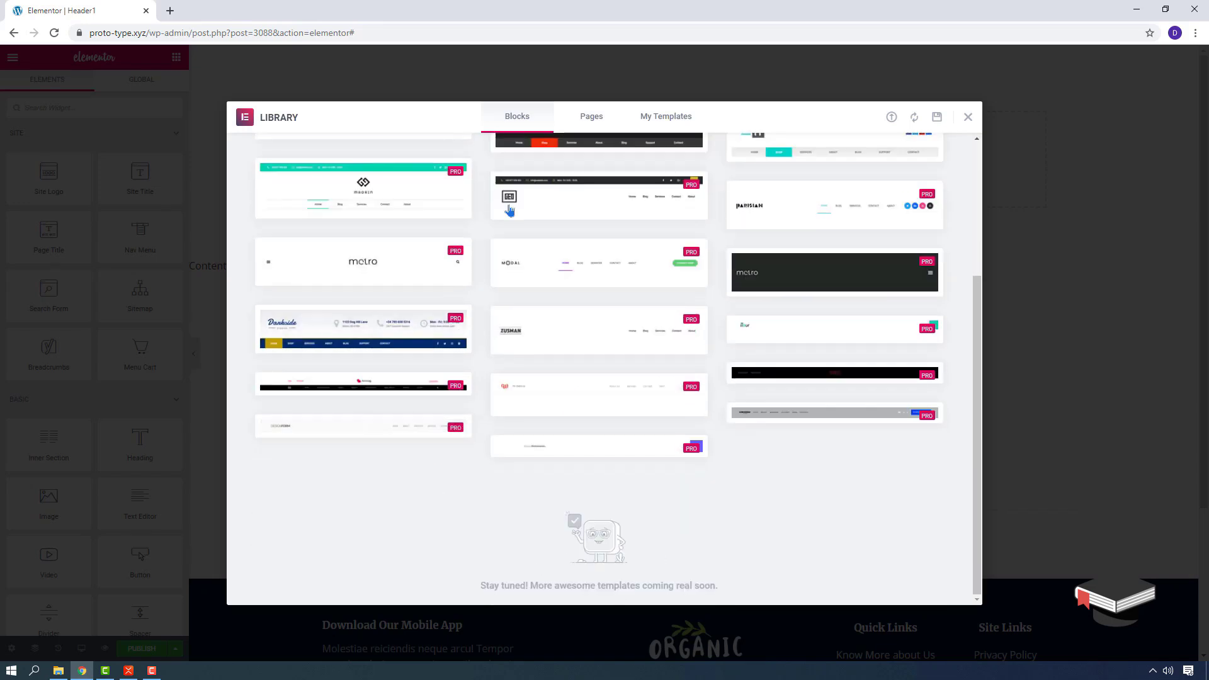
scroll(476, 448, up, 4)
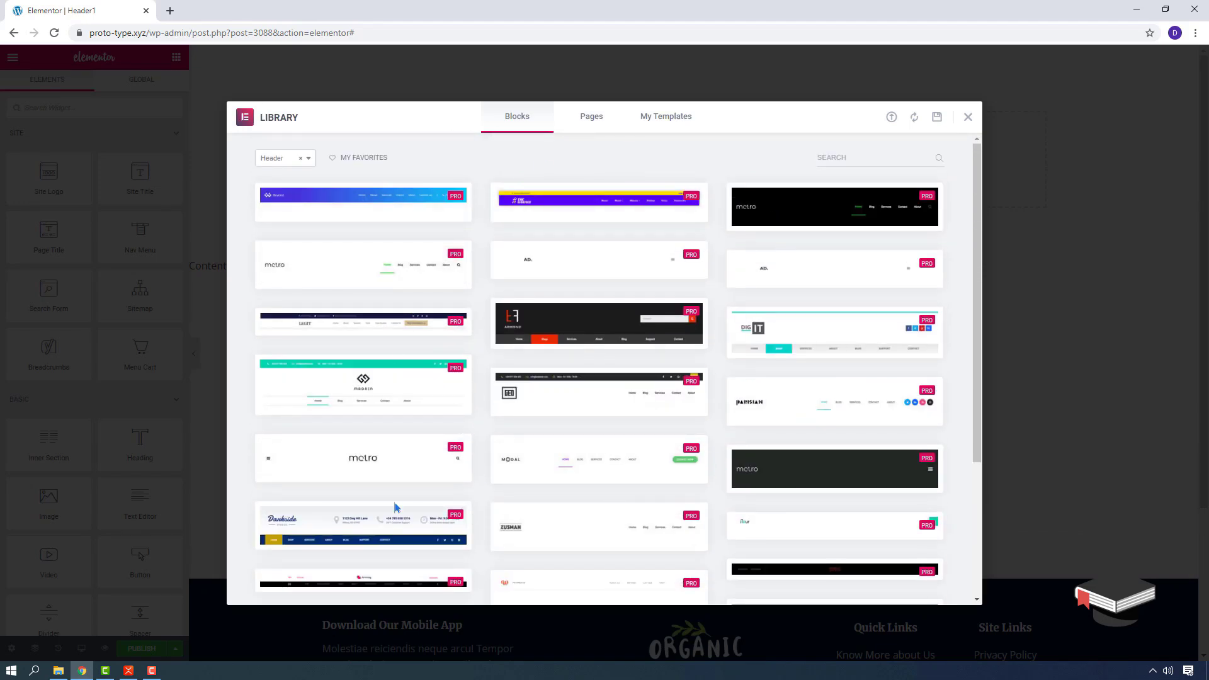
scroll(334, 324, down, 3)
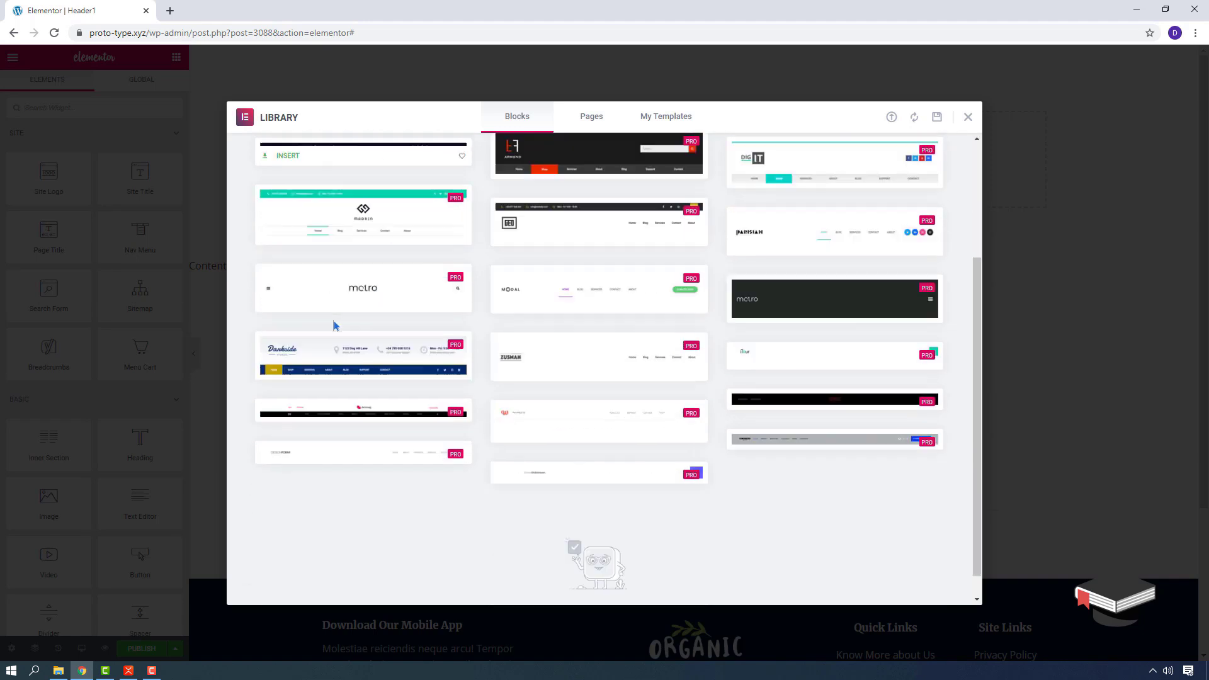
mouse_move(390, 219)
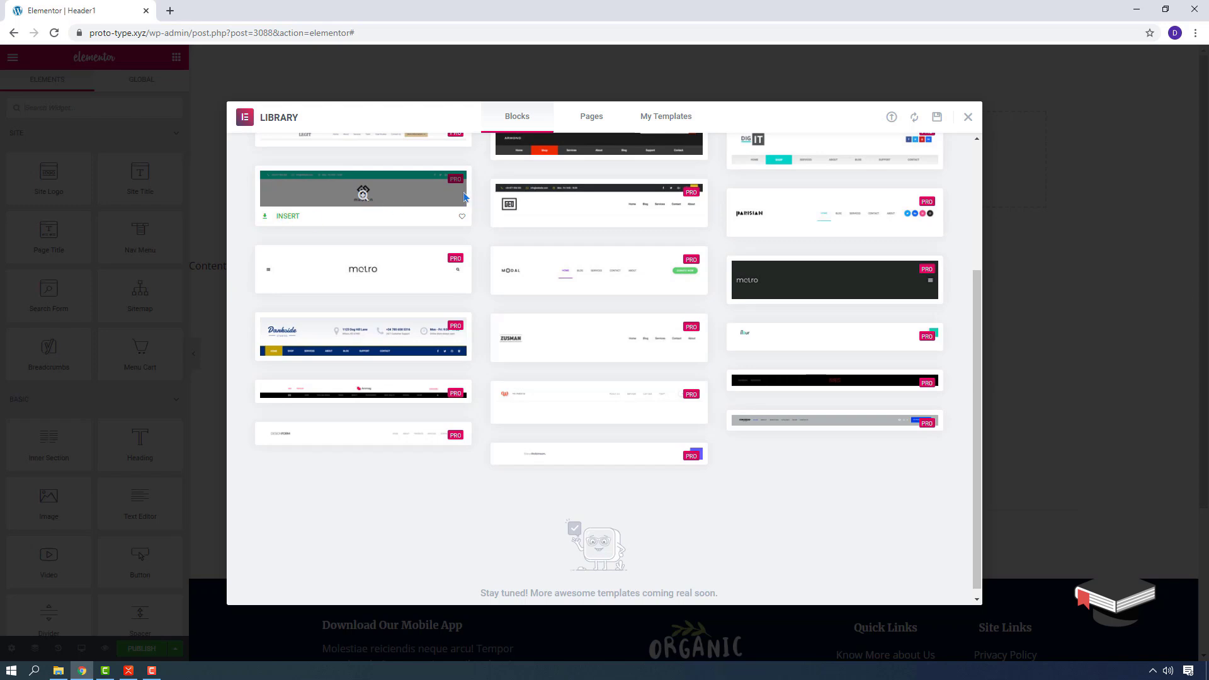
click(286, 217)
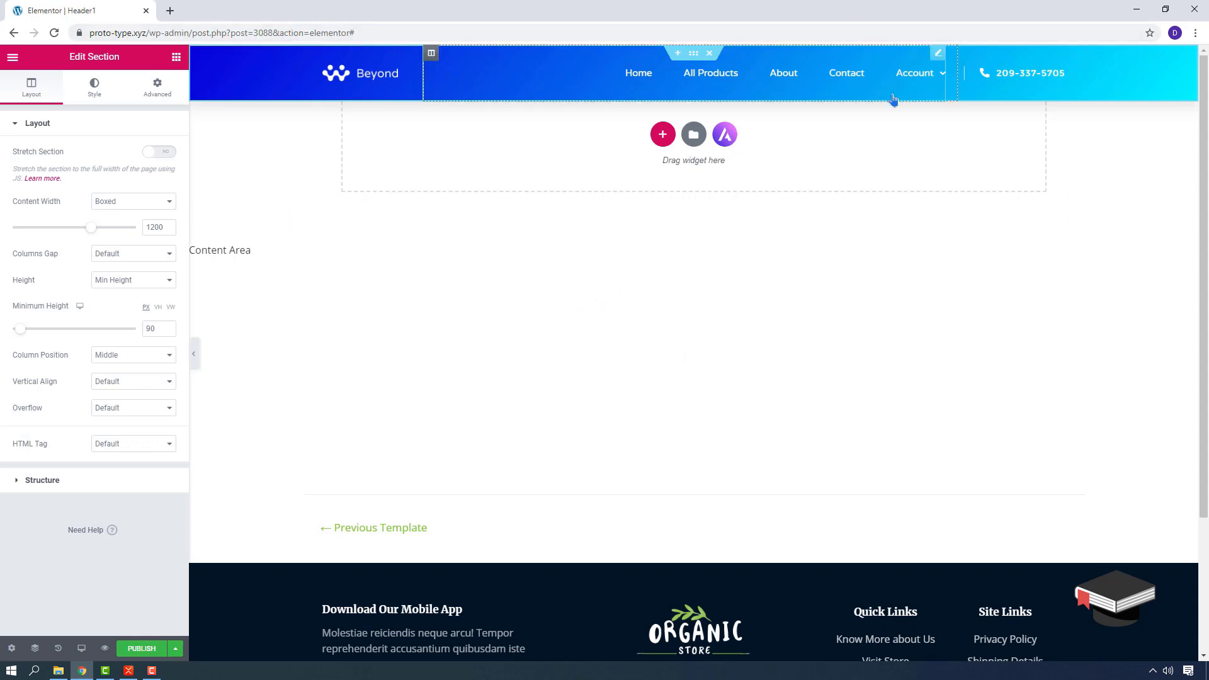
Try a display condition including All Singular content in the header's publish settings, and remove it
click(141, 648)
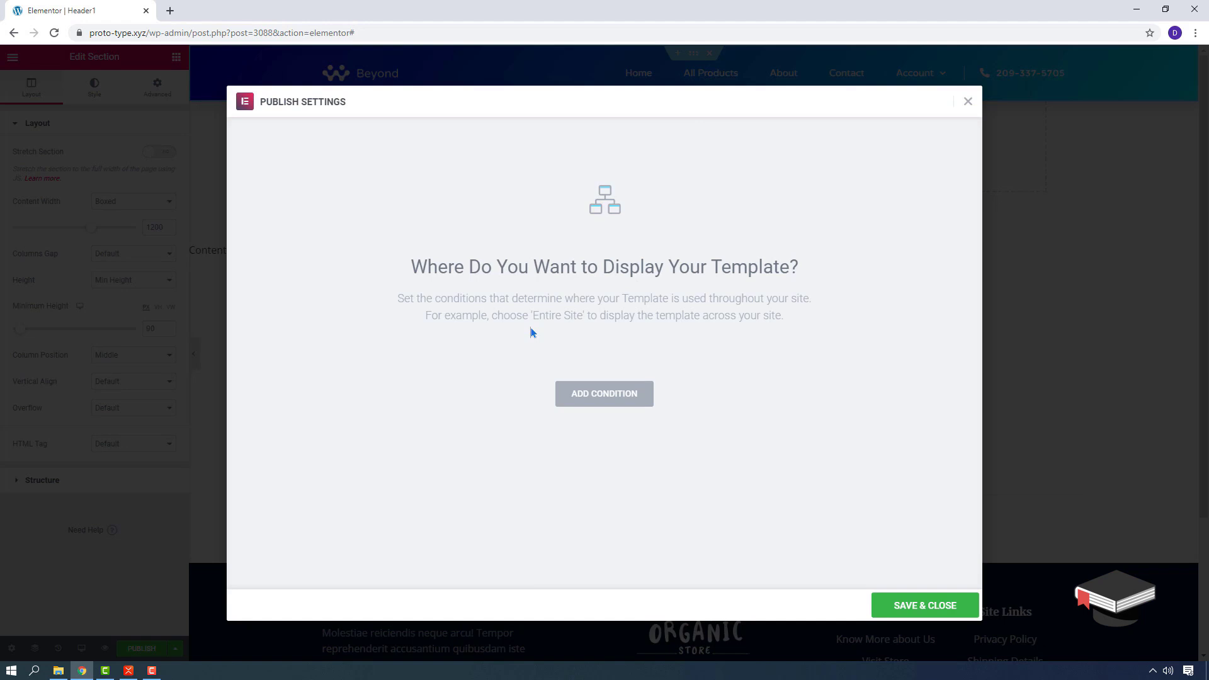
click(616, 397)
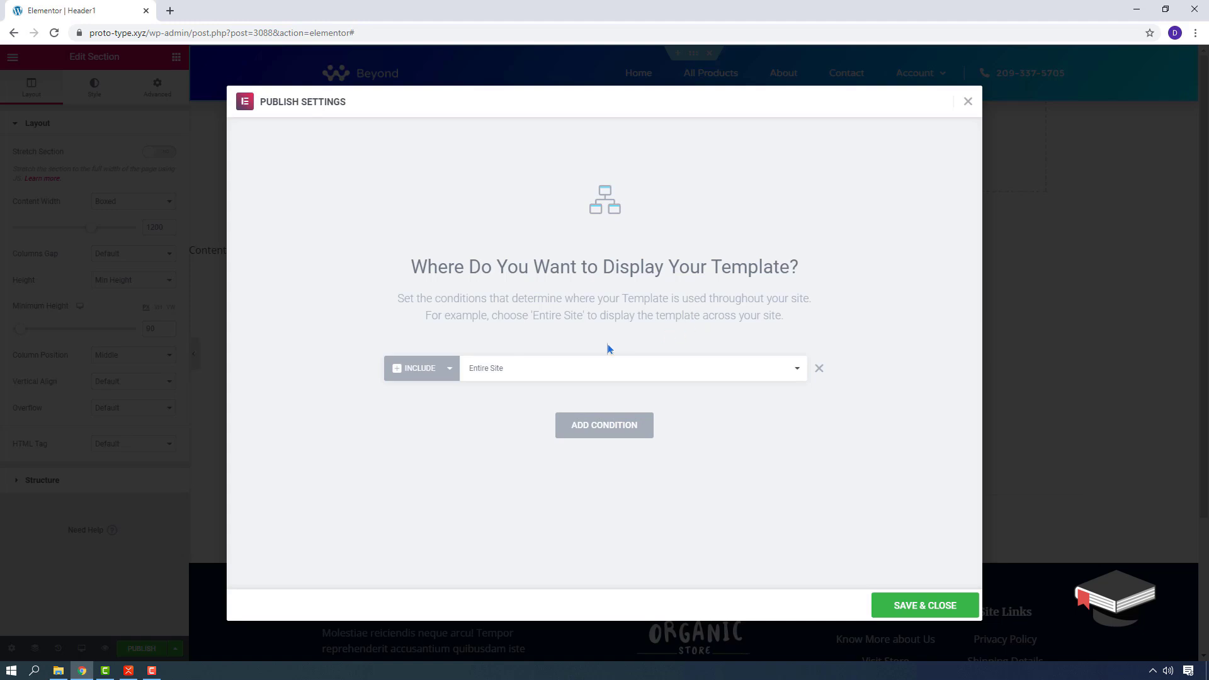
click(554, 374)
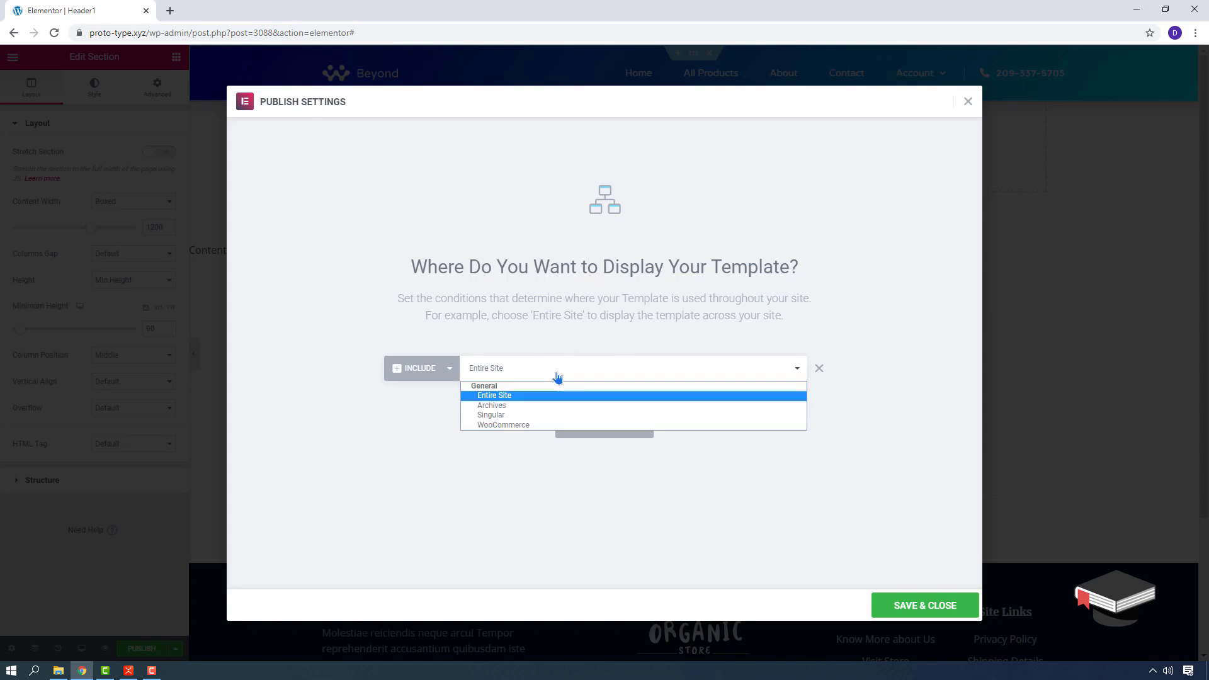
click(504, 416)
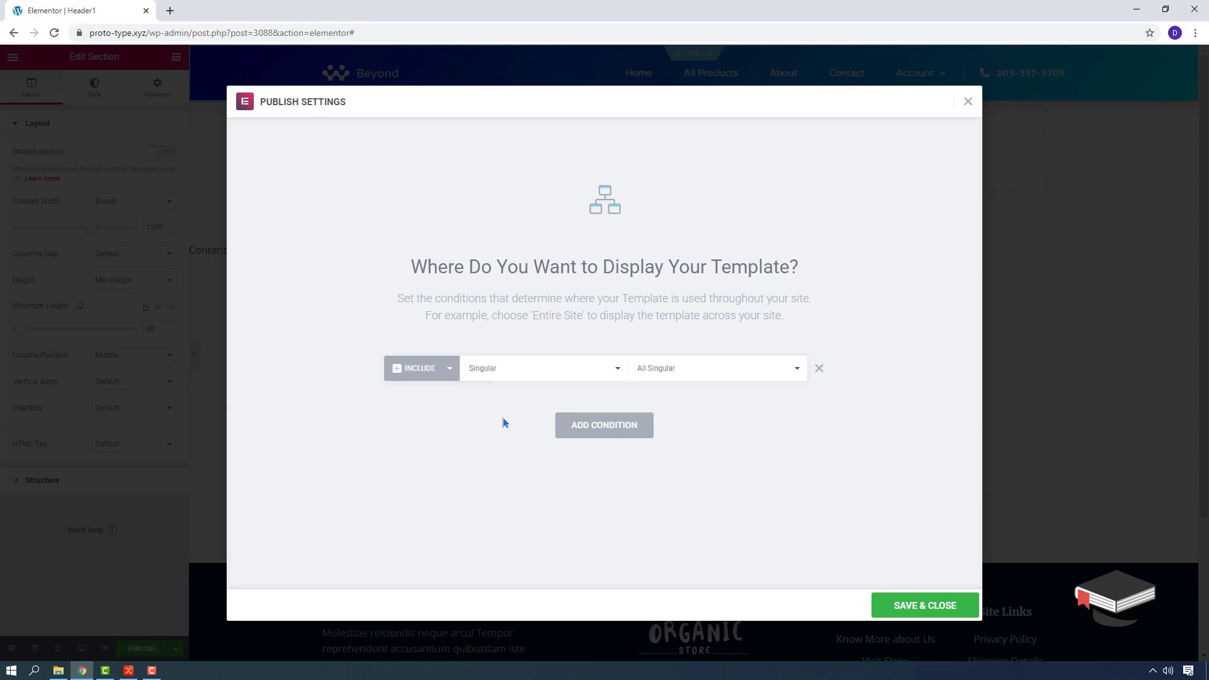
click(685, 376)
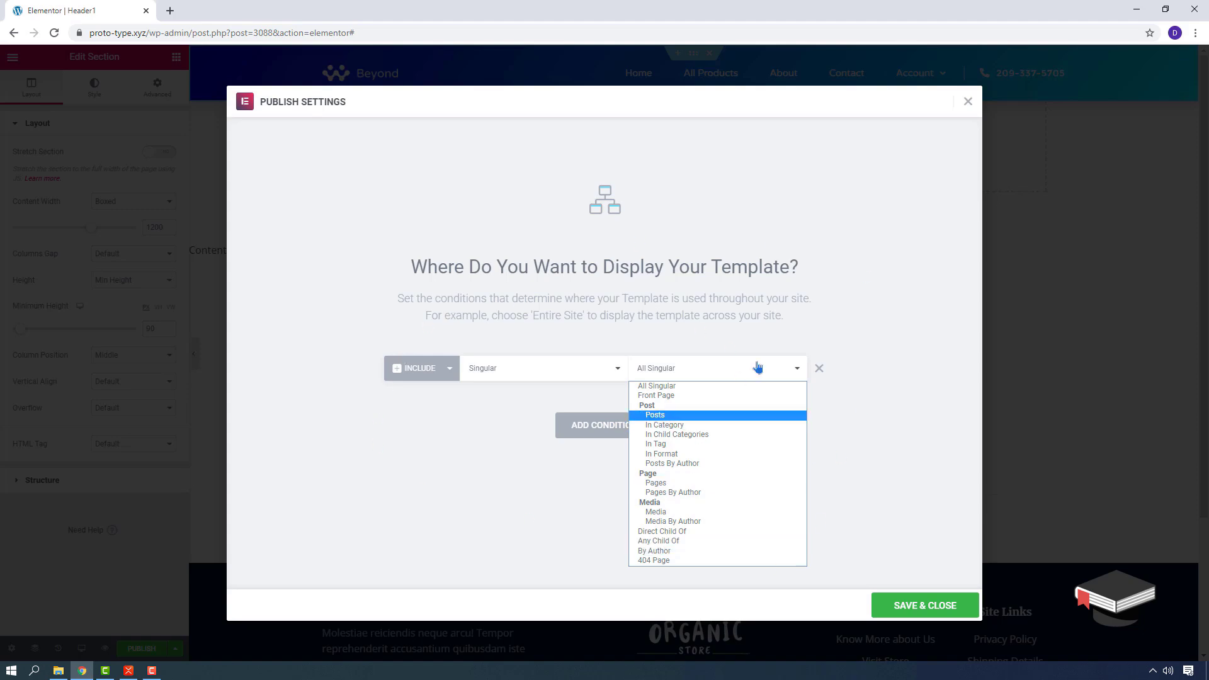
click(932, 360)
click(817, 370)
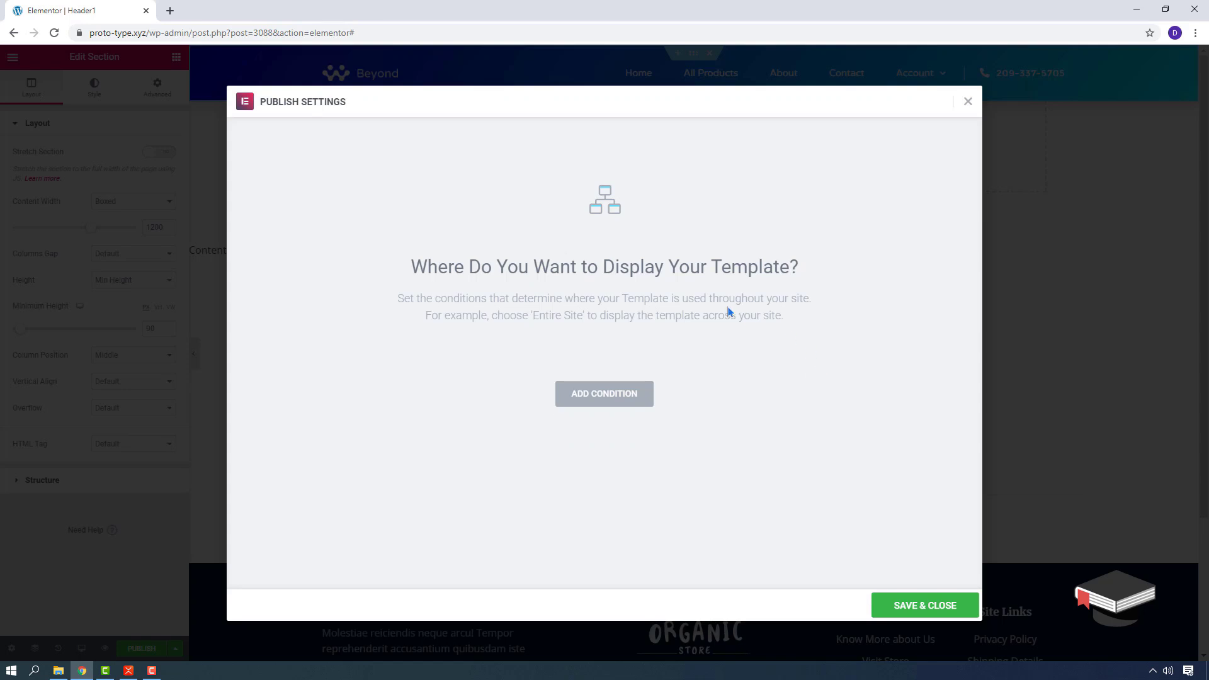
Try a display condition excluding Archives and Singular content, and close the publish settings without saving
click(596, 397)
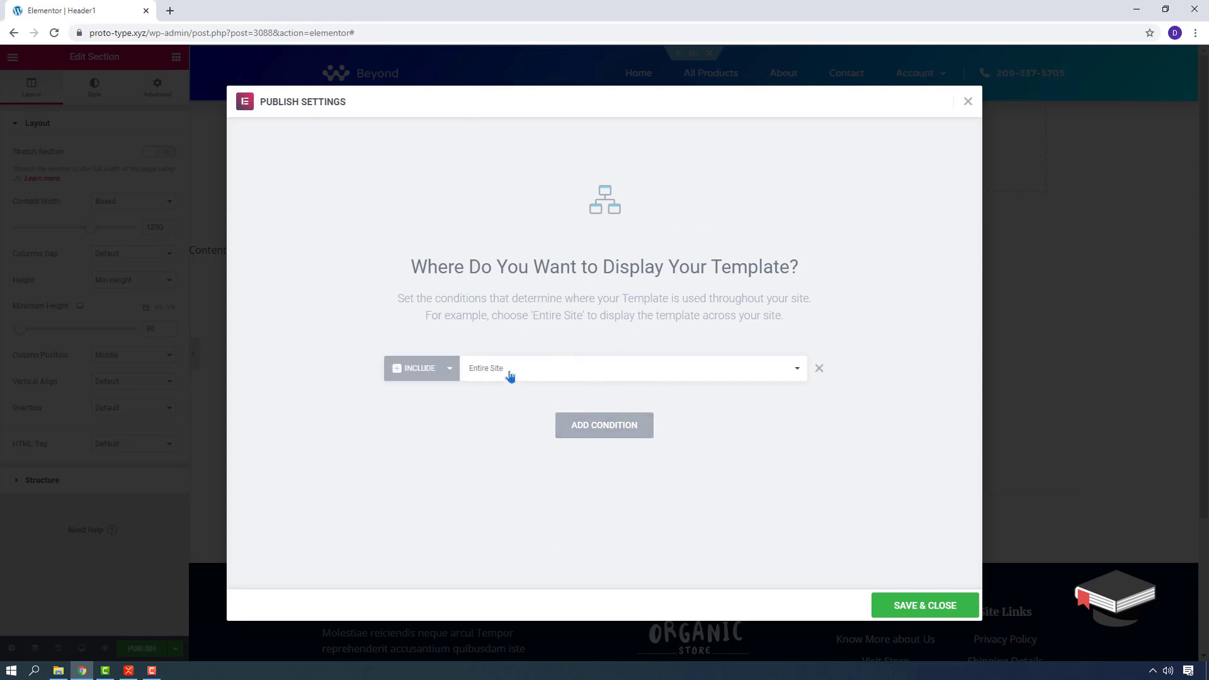
click(448, 376)
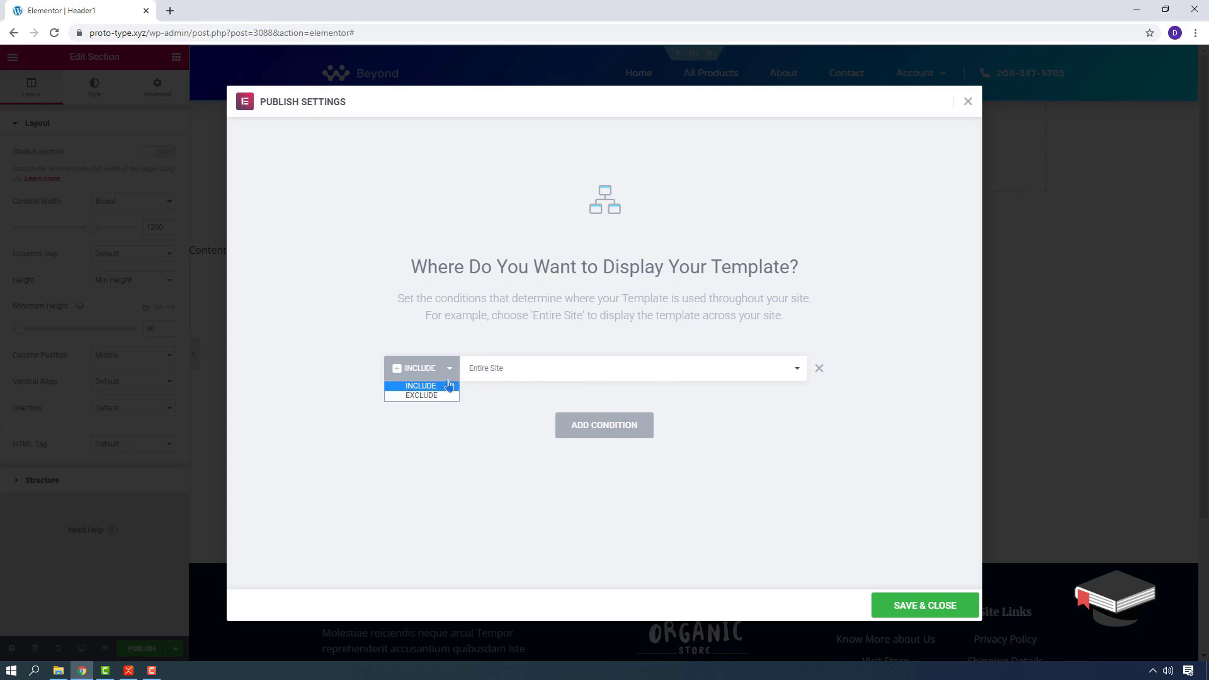
click(441, 396)
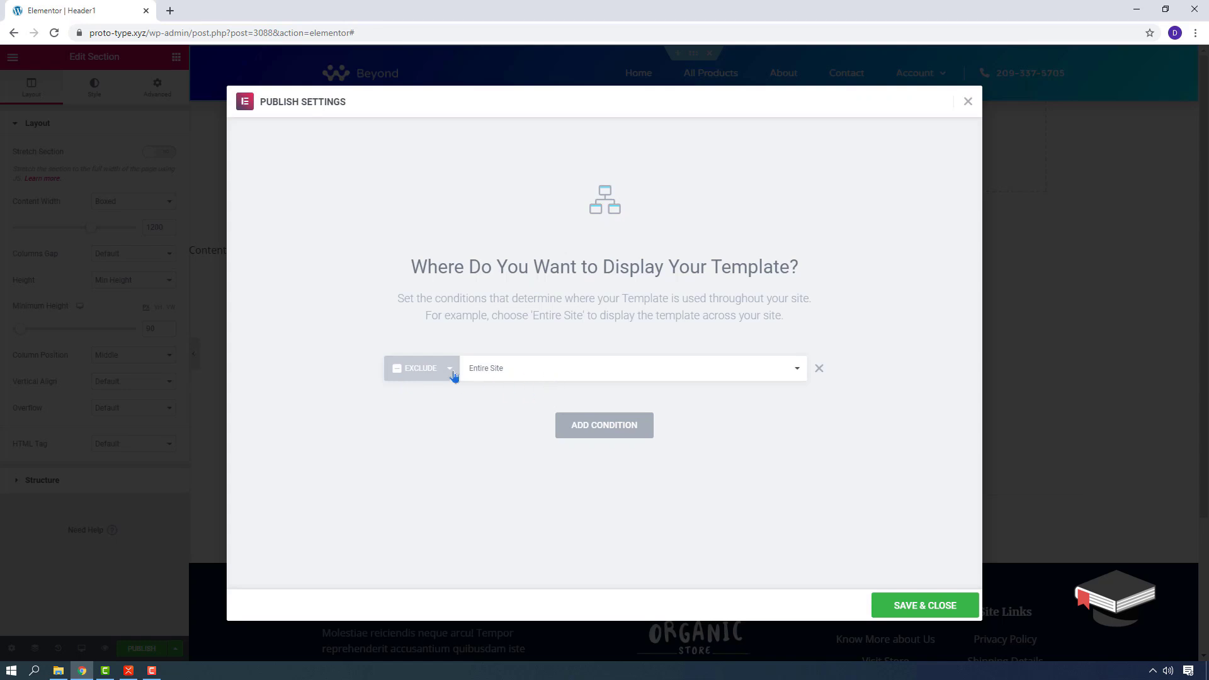
click(491, 370)
click(509, 405)
click(516, 371)
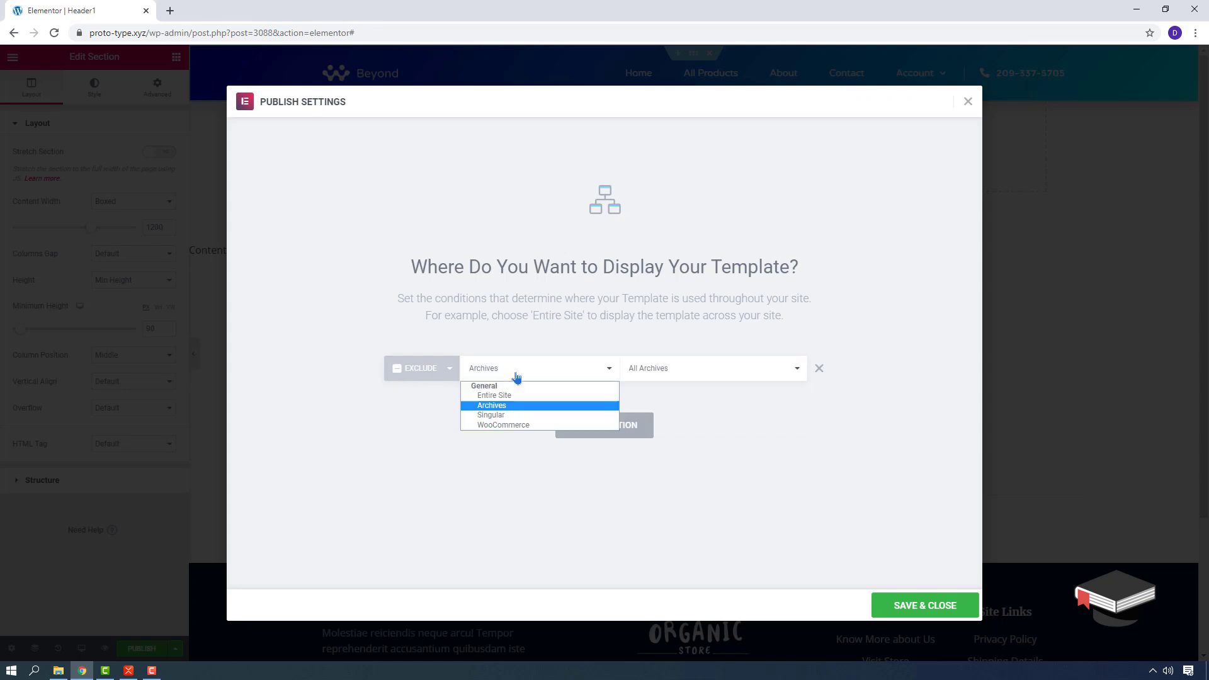
click(503, 415)
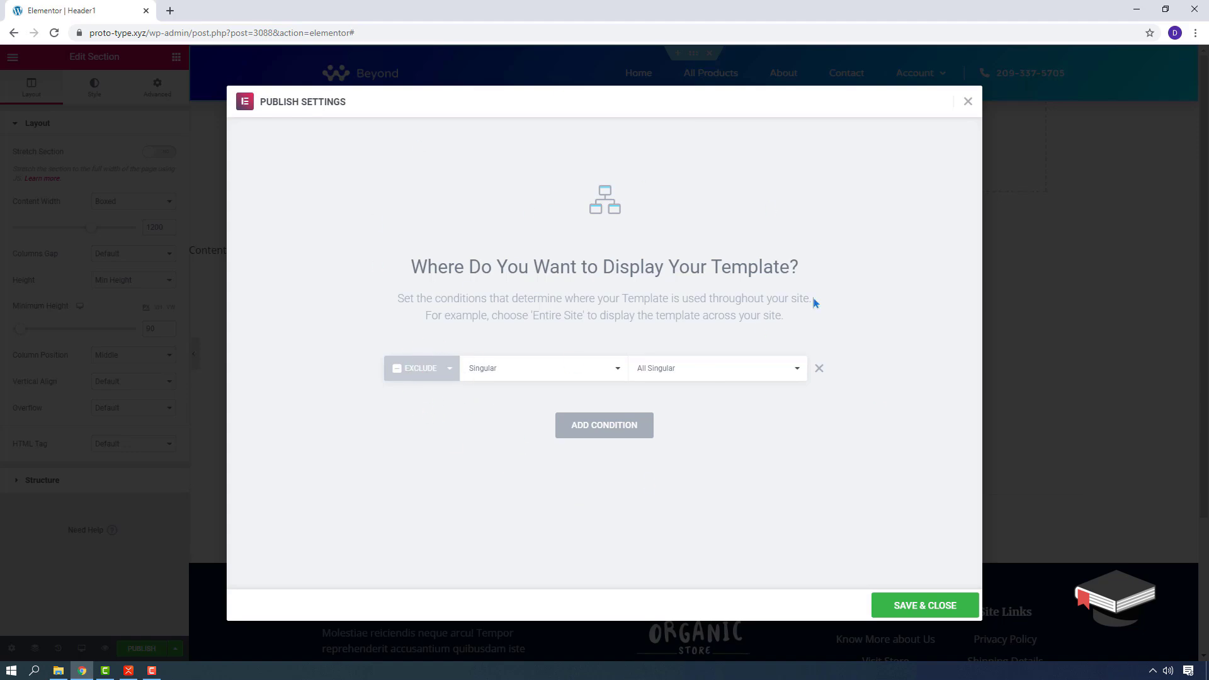
click(968, 104)
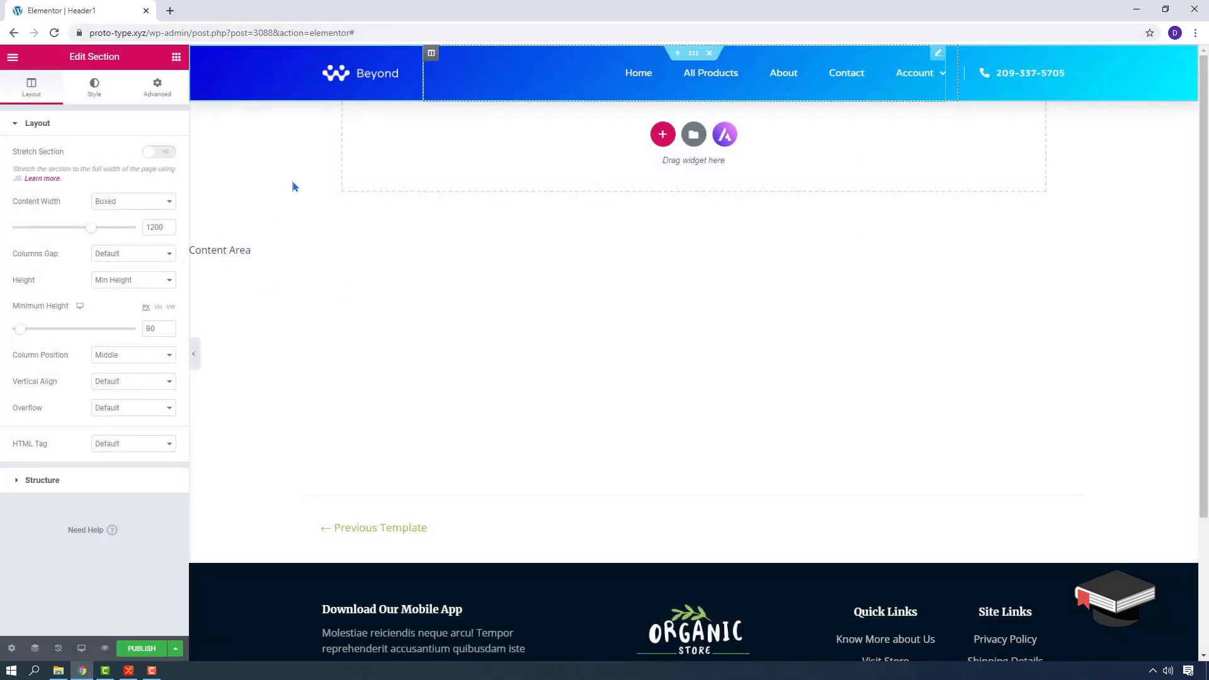
Exit the Elementor editor to the dashboard and return to the Theme Builder templates
click(12, 57)
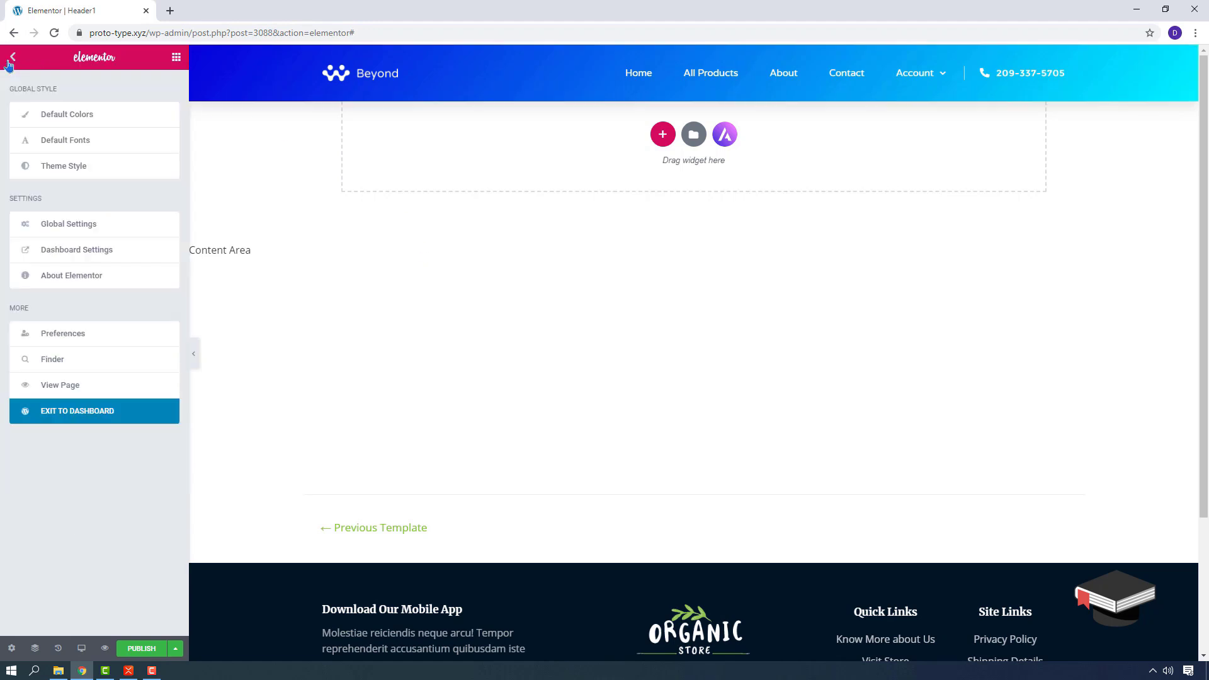
click(63, 411)
click(665, 107)
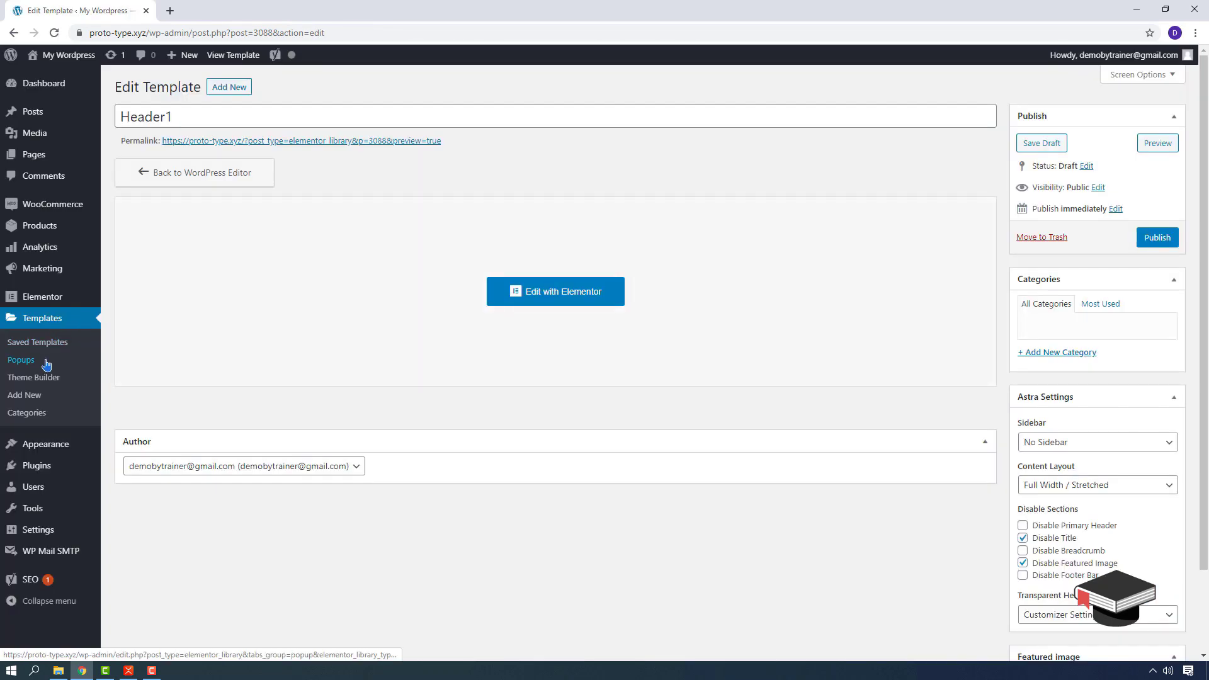
click(34, 377)
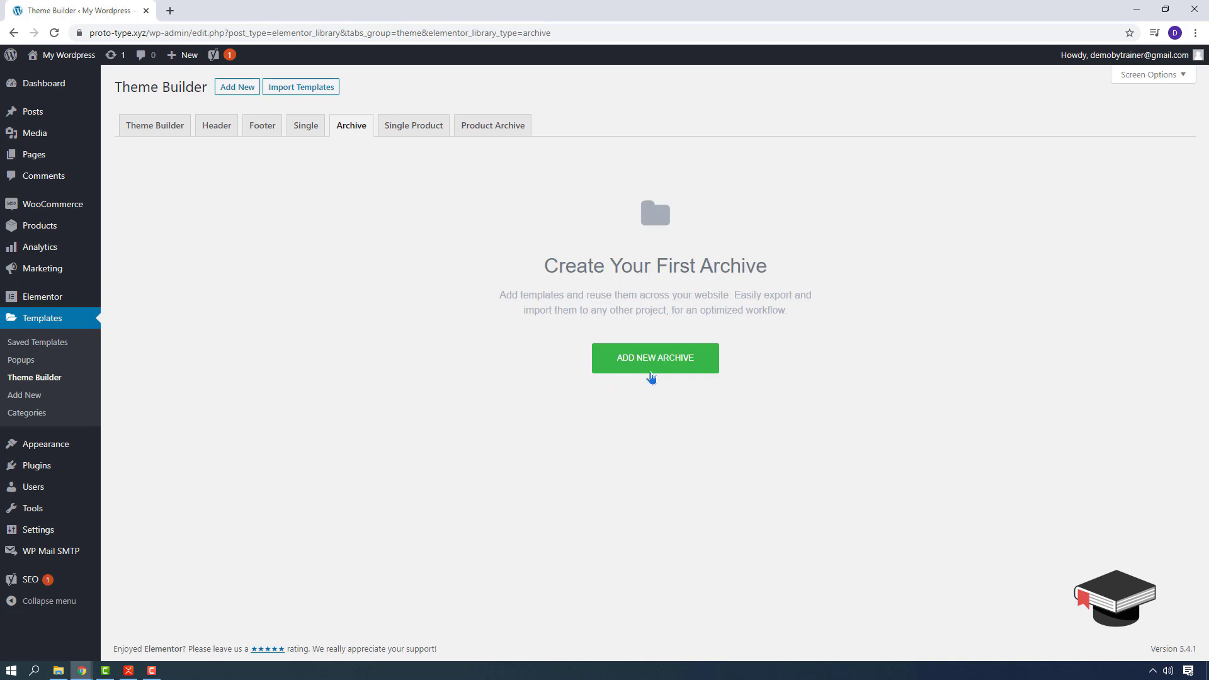
Create a new Archive template named News
click(652, 369)
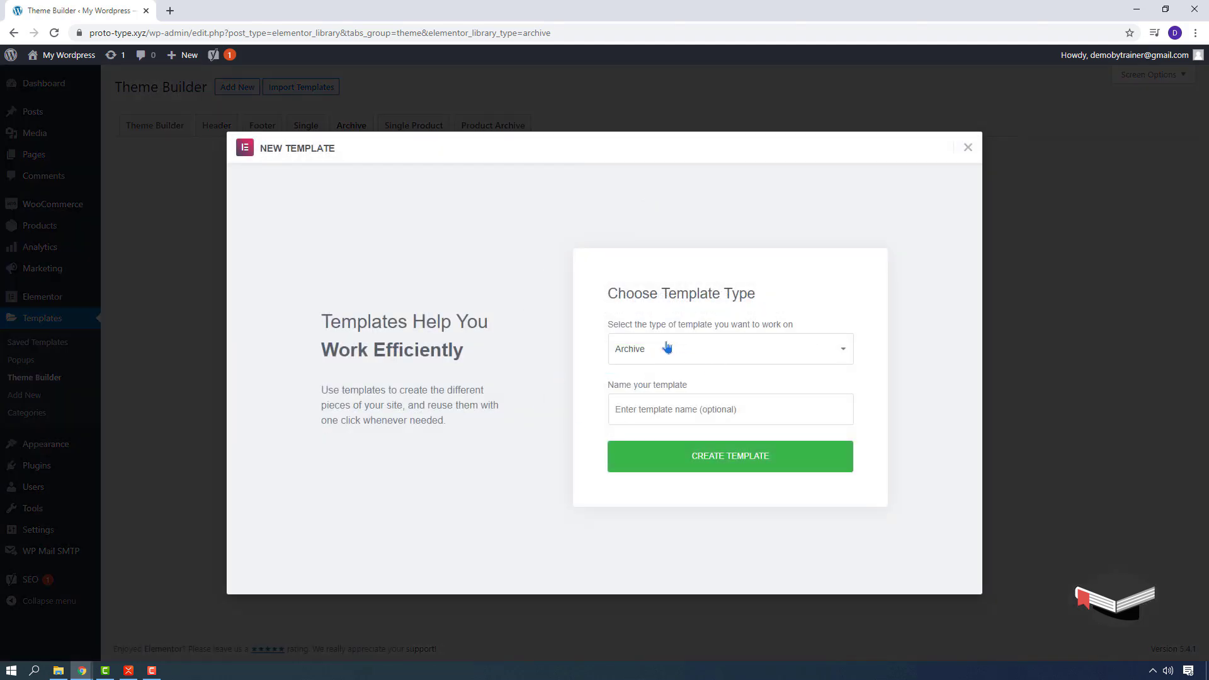
click(657, 411)
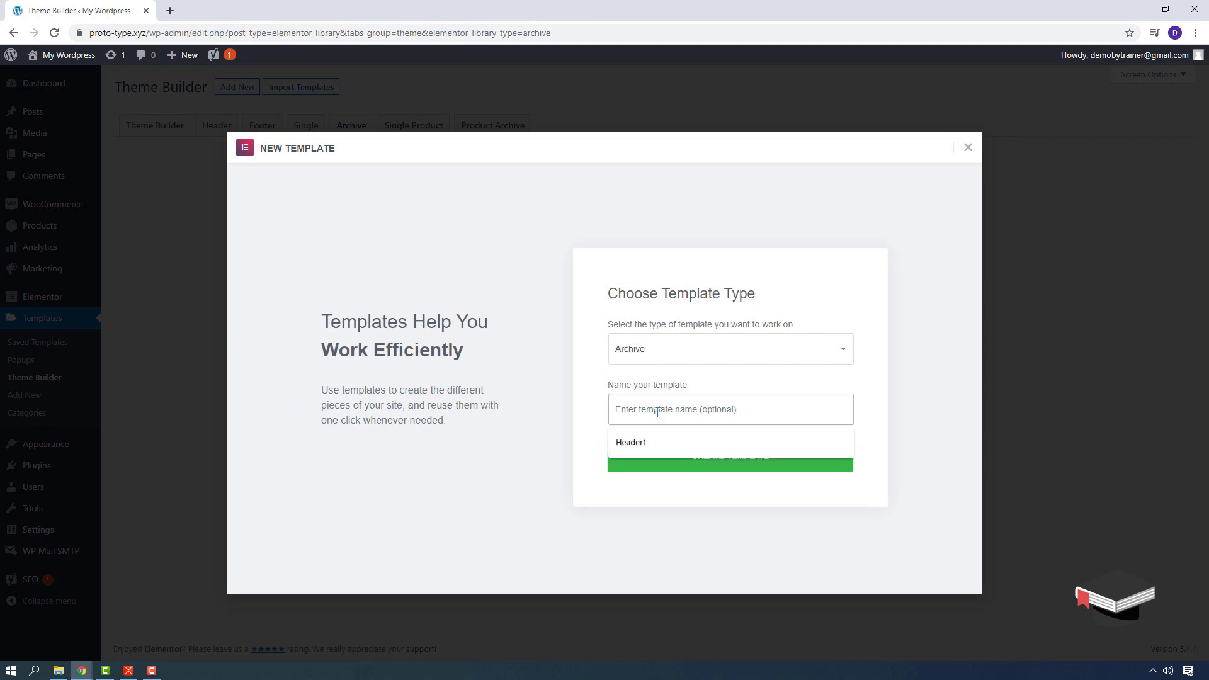
text(N)
key(BackSpace)
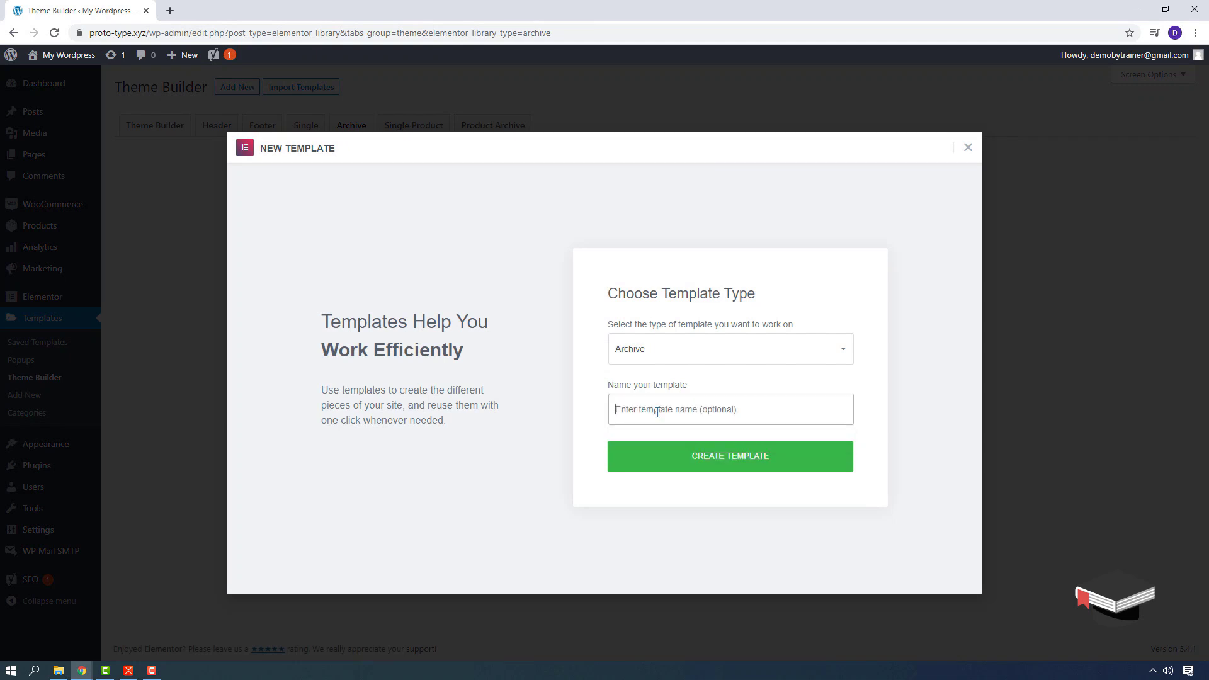
text(News1)
click(732, 466)
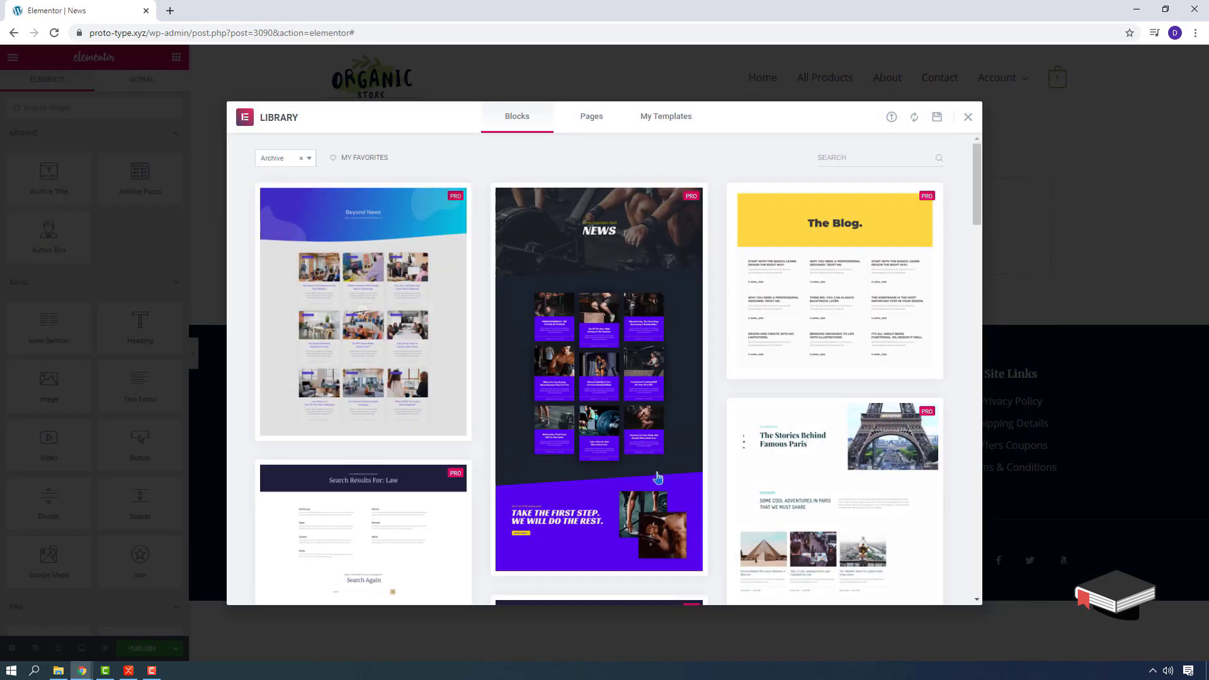
Browse the archive blocks in the library and insert the blue Beyond News block into the template
scroll(657, 477, down, 15)
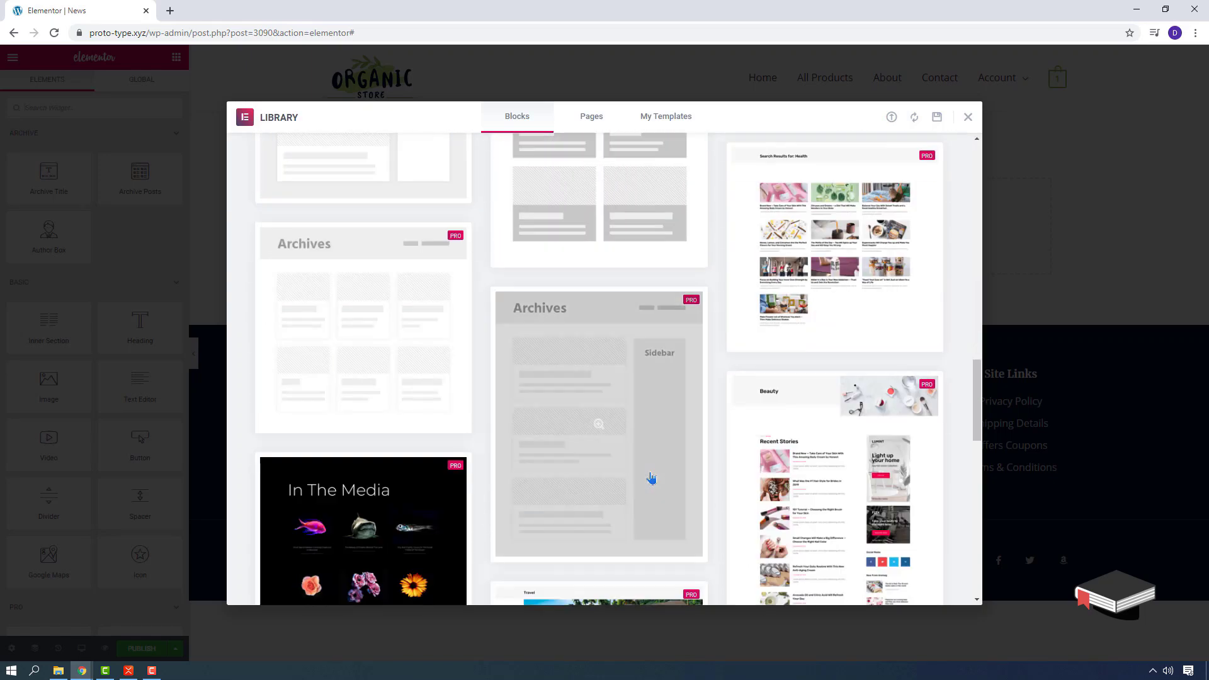
scroll(651, 477, down, 5)
scroll(920, 453, up, 2)
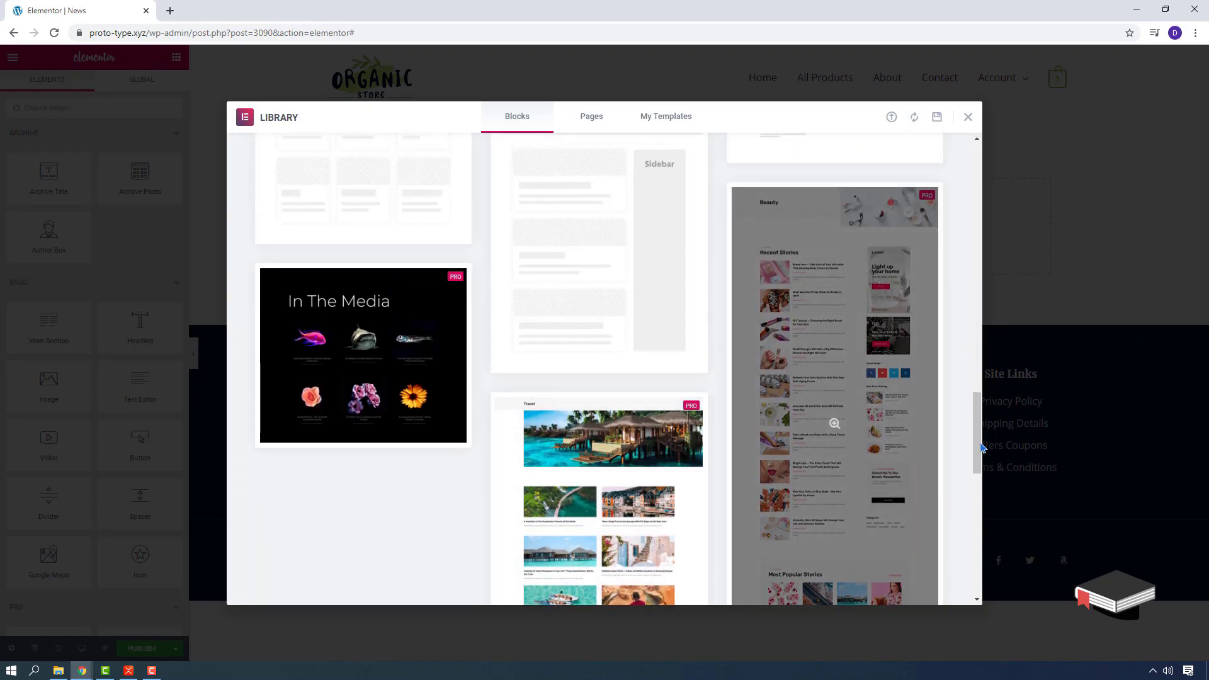
scroll(535, 504, down, 4)
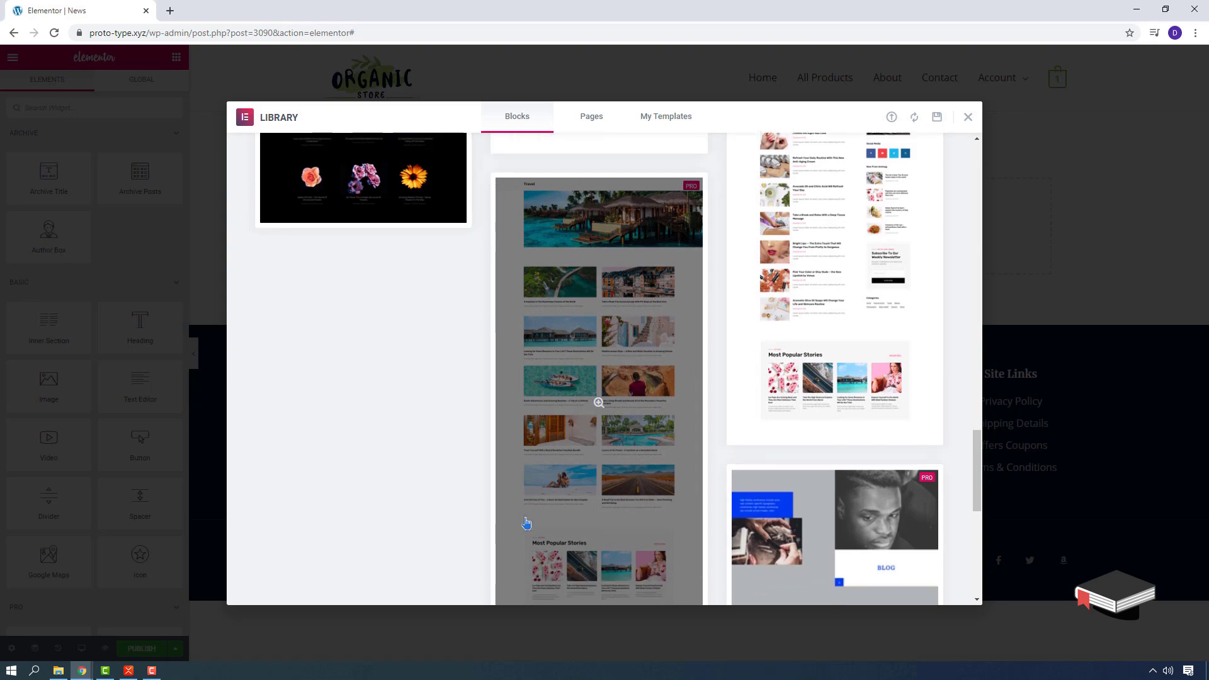
scroll(526, 523, down, 2)
scroll(529, 520, up, 6)
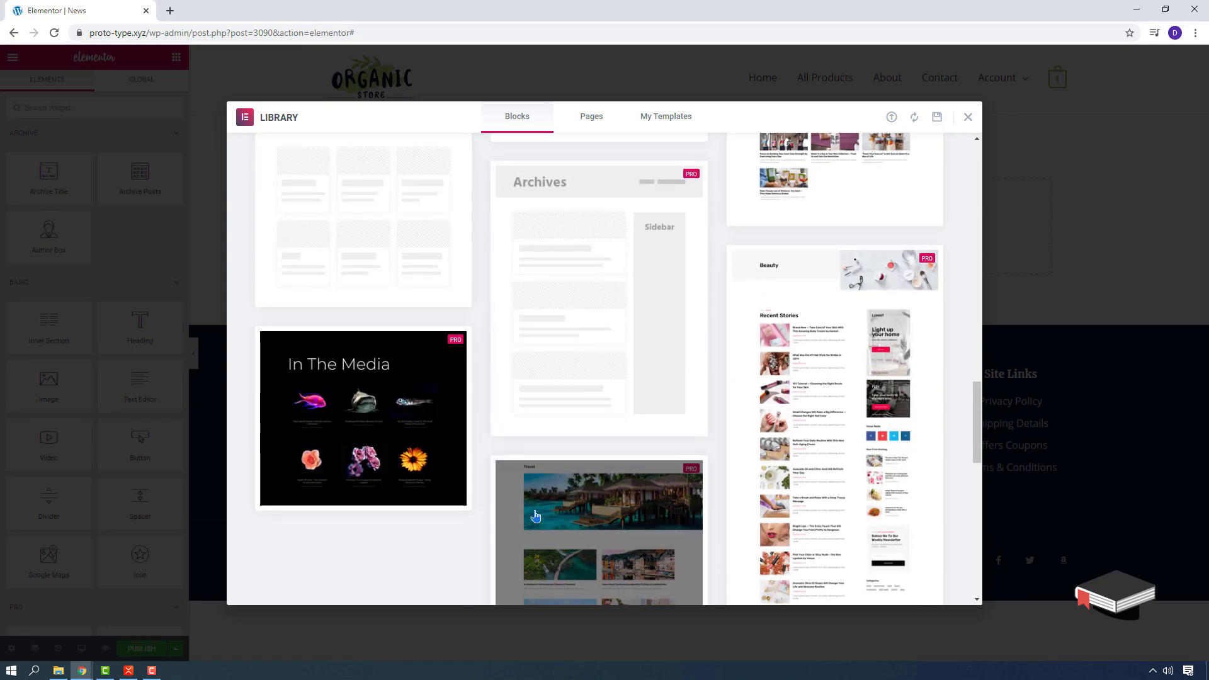
scroll(536, 517, down, 4)
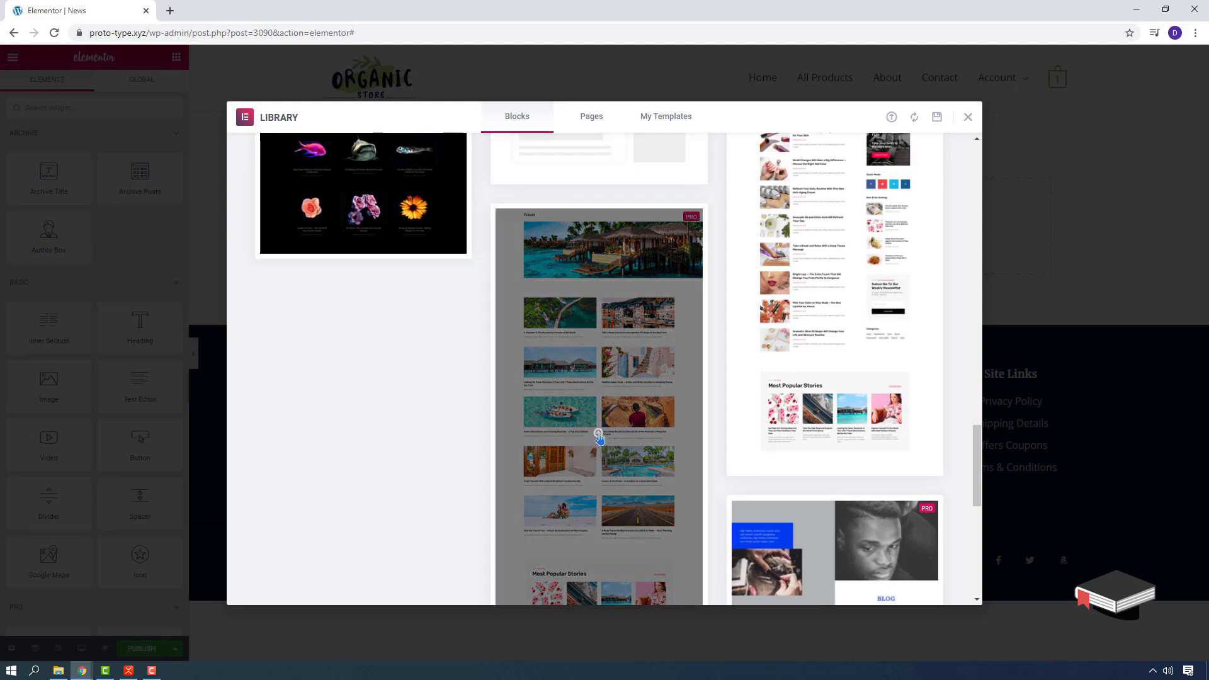
scroll(599, 439, up, 10)
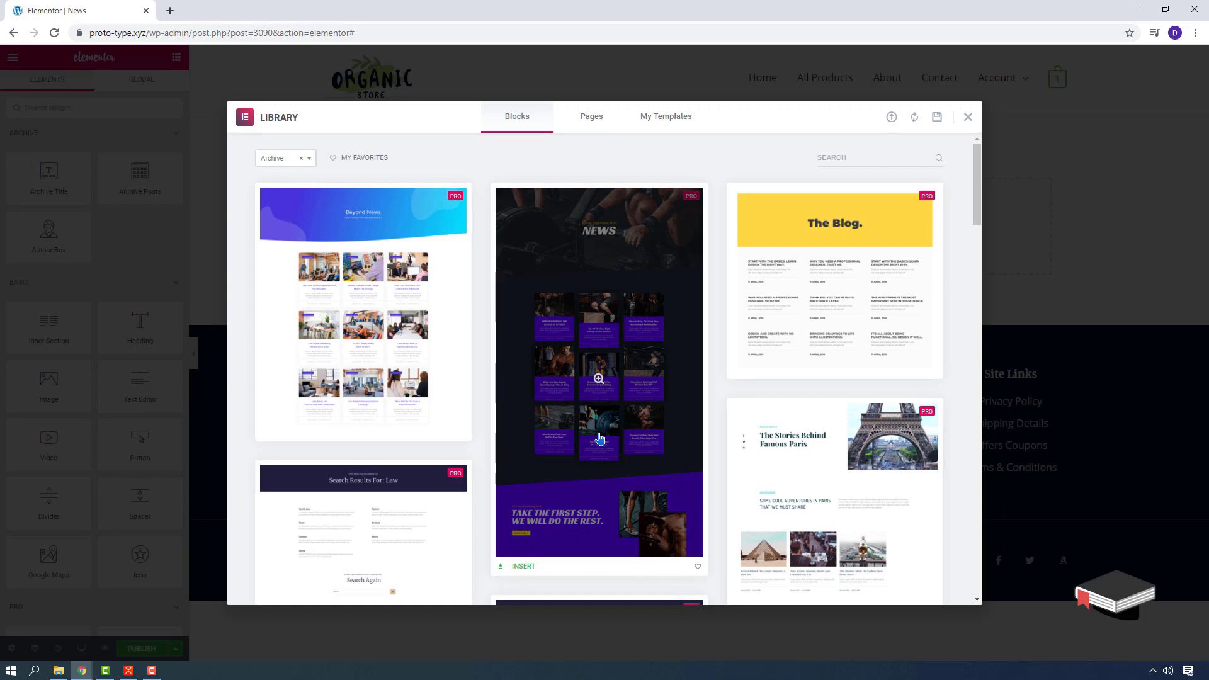
scroll(340, 441, down, 4)
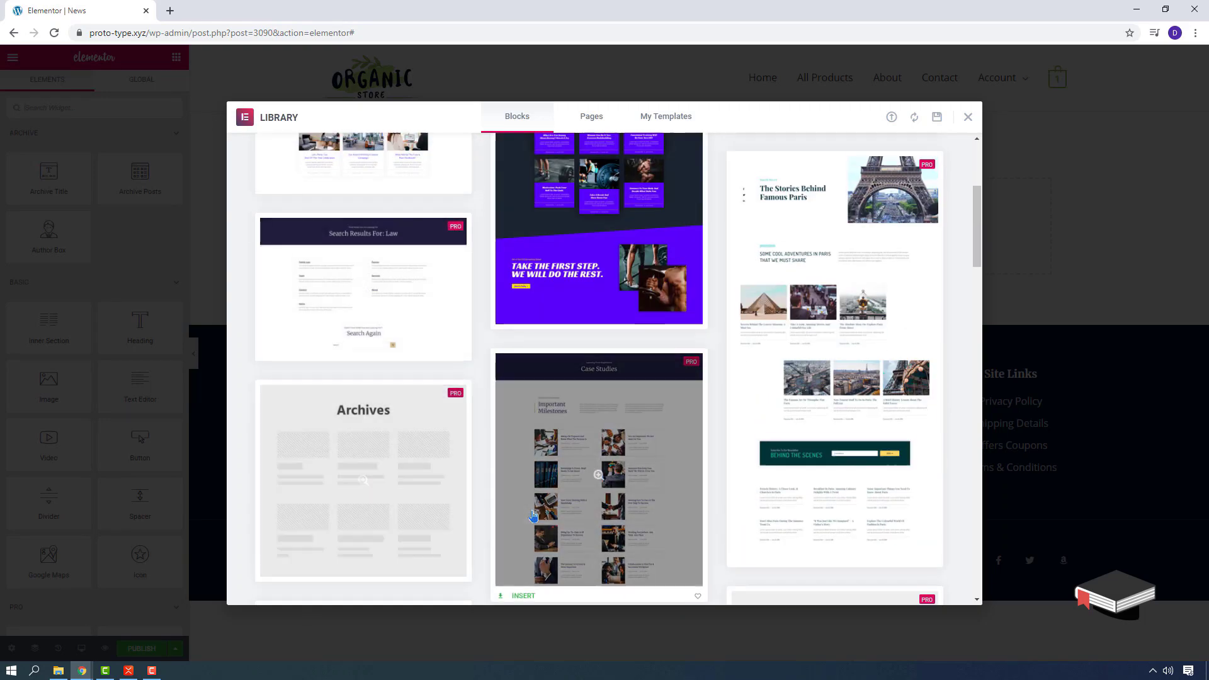
scroll(592, 504, up, 4)
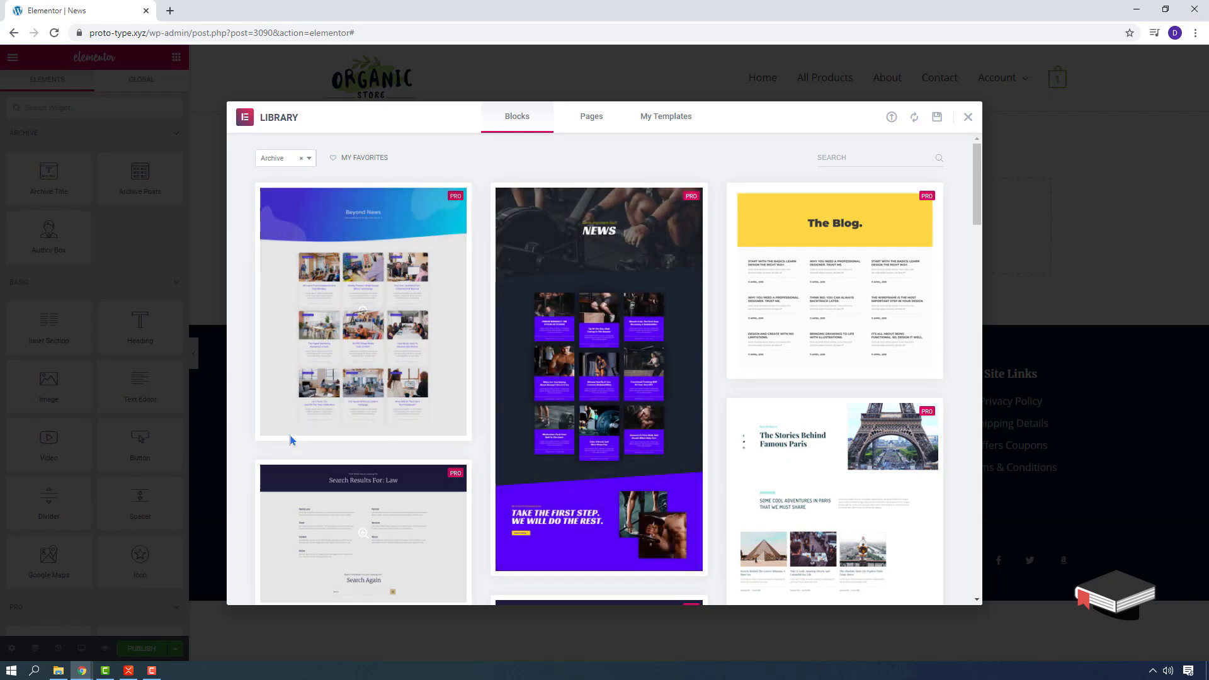
click(288, 432)
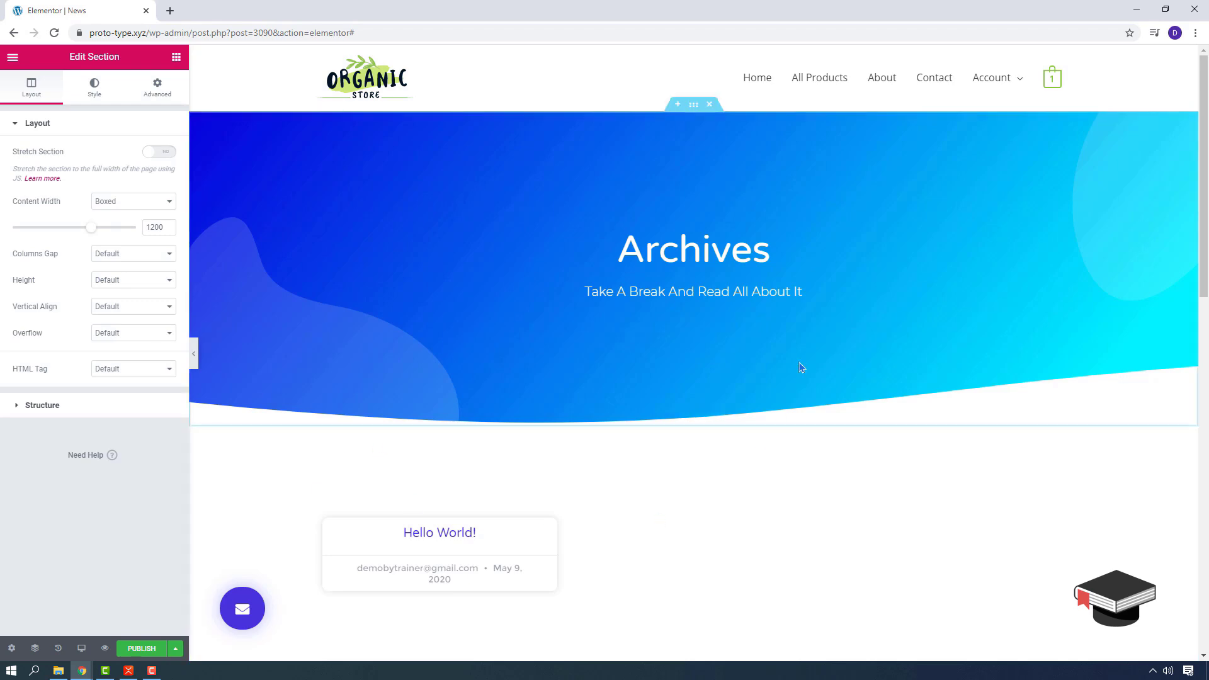
Look over the inserted archive layout and publish the template with a display condition including All Archives
scroll(802, 367, down, 15)
scroll(800, 371, up, 6)
scroll(801, 374, up, 8)
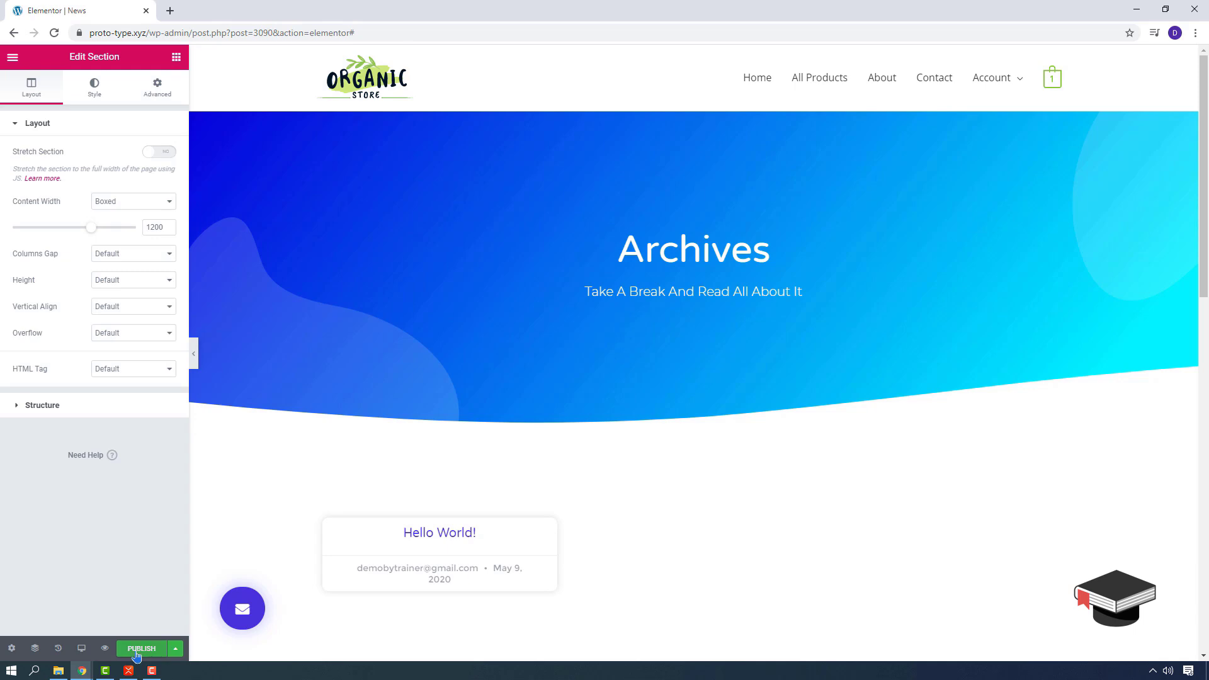
click(140, 649)
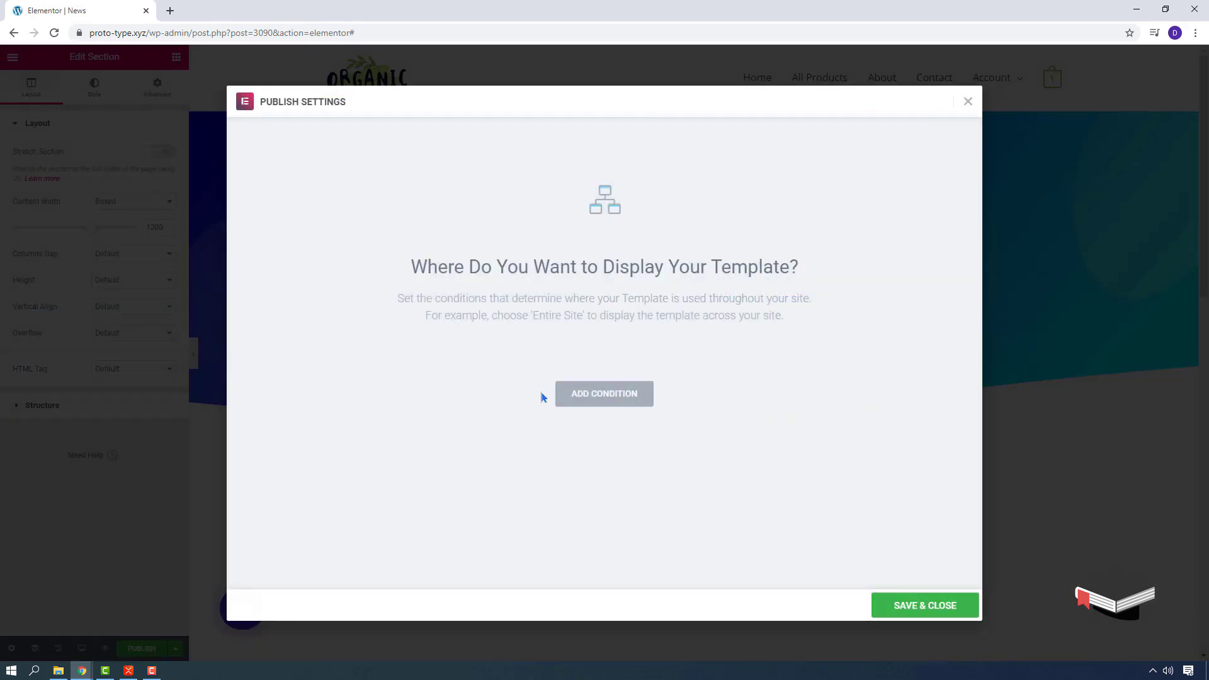
click(603, 397)
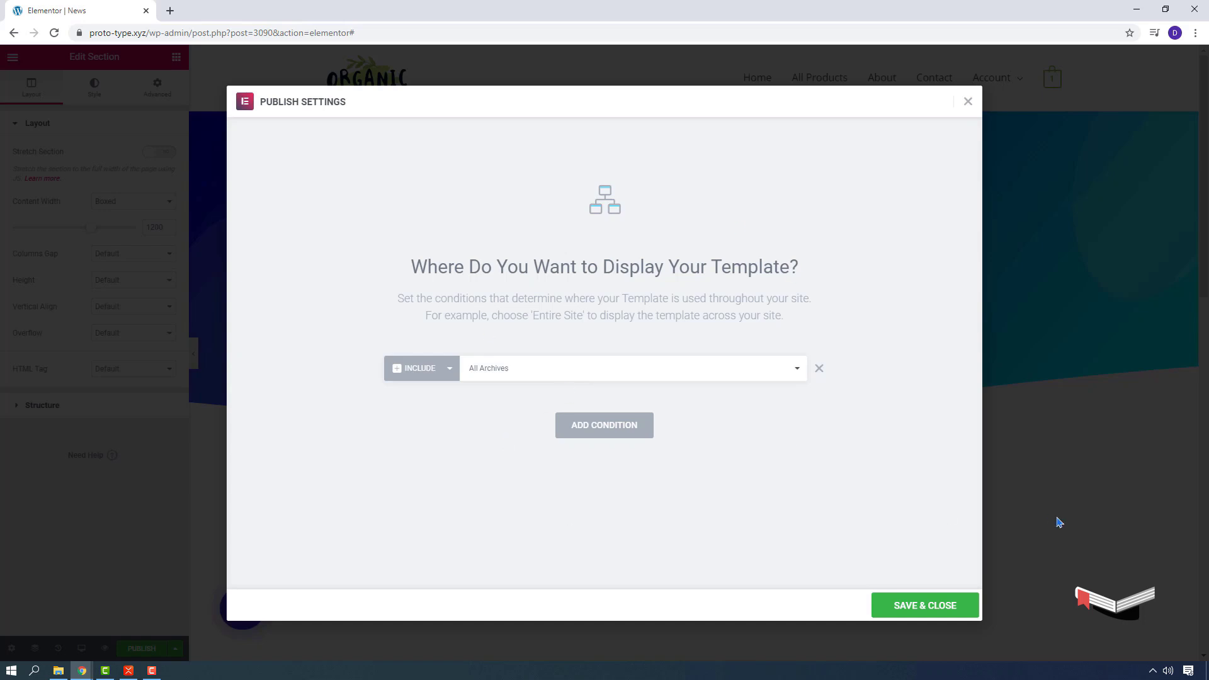
click(921, 604)
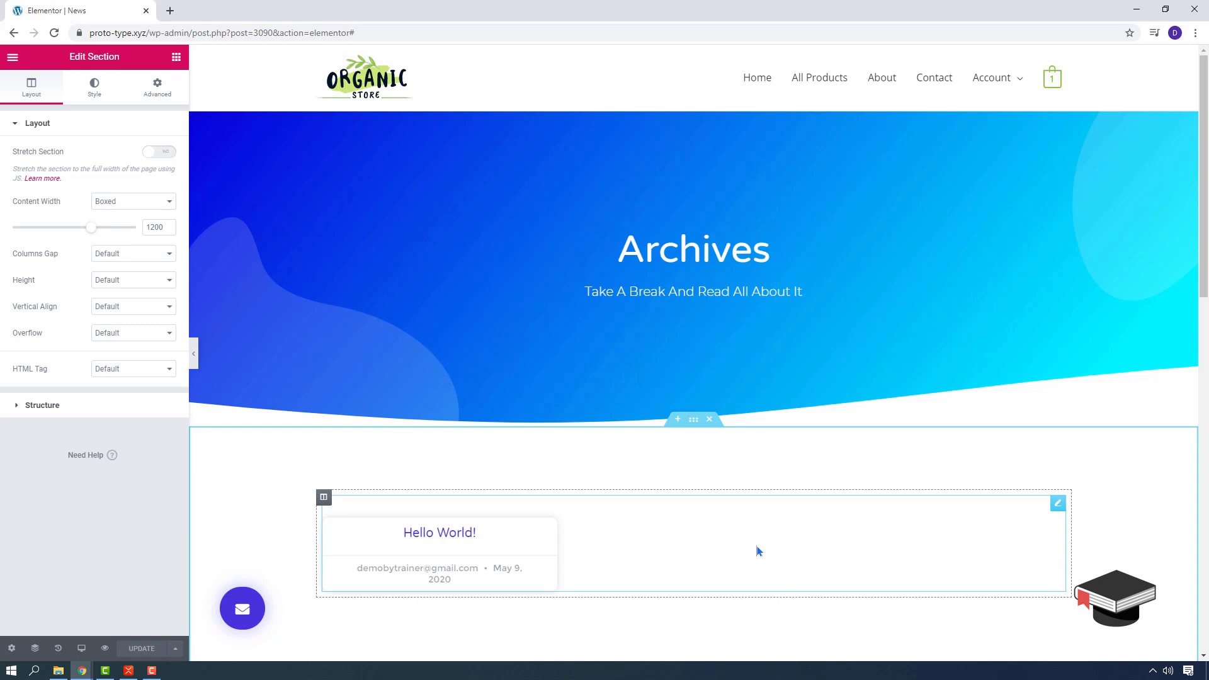
Exit the Elementor editor to the dashboard and open the list of posts
click(13, 62)
click(60, 411)
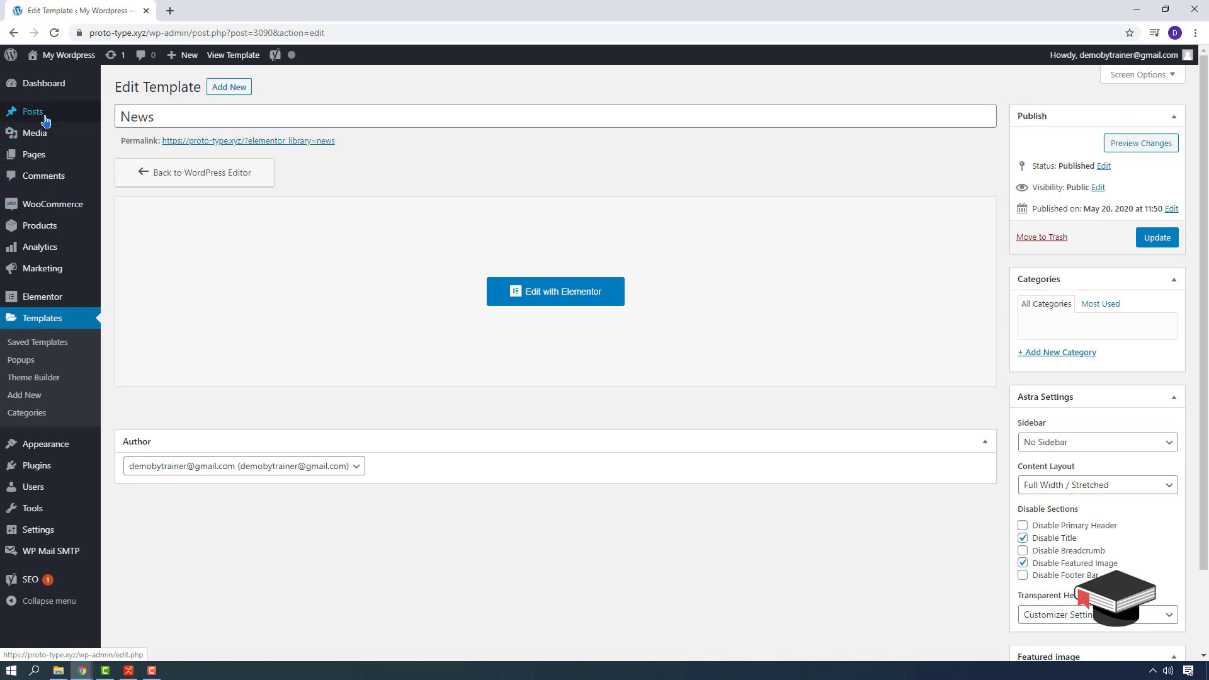
click(126, 117)
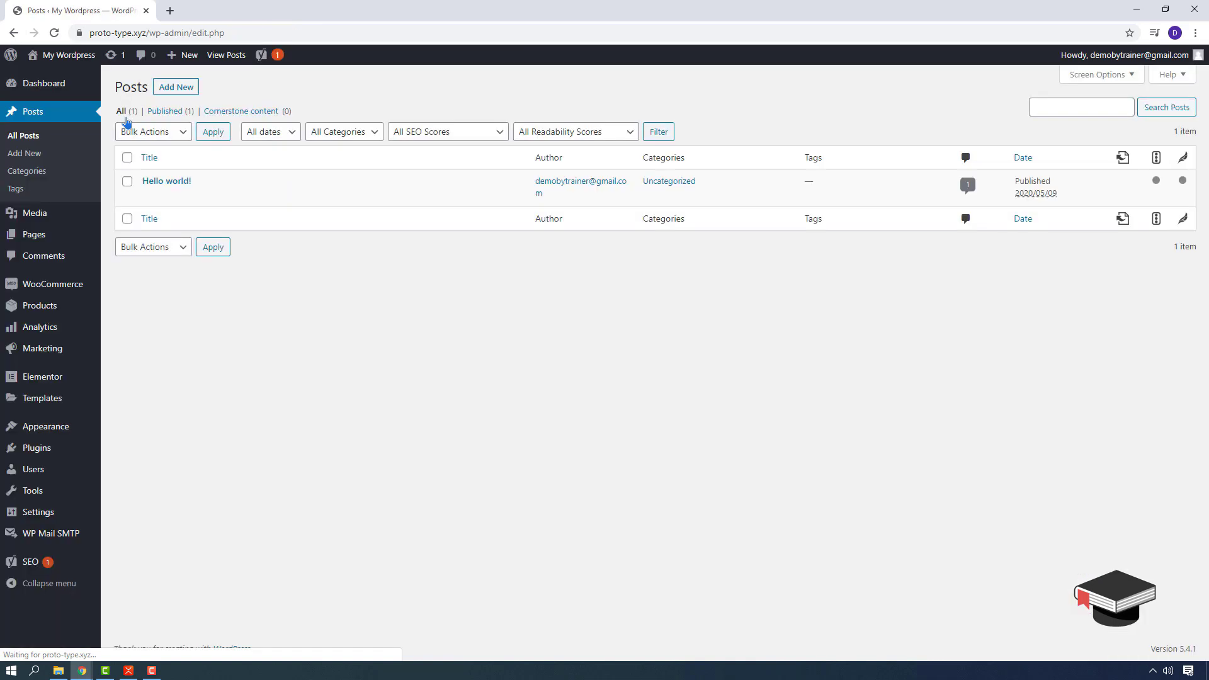
View the Hello world! post in a new browser tab, examine its layout and comment section, and close the tab
mouse_move(167, 189)
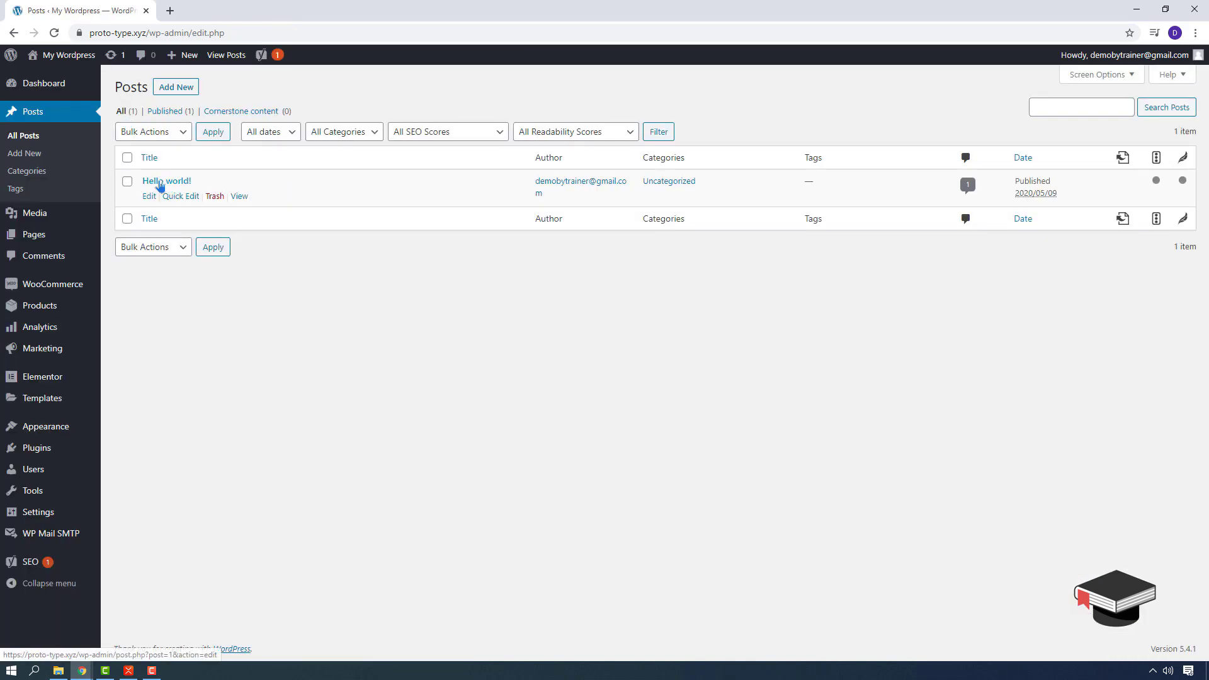
right_click(240, 196)
click(259, 208)
click(209, 8)
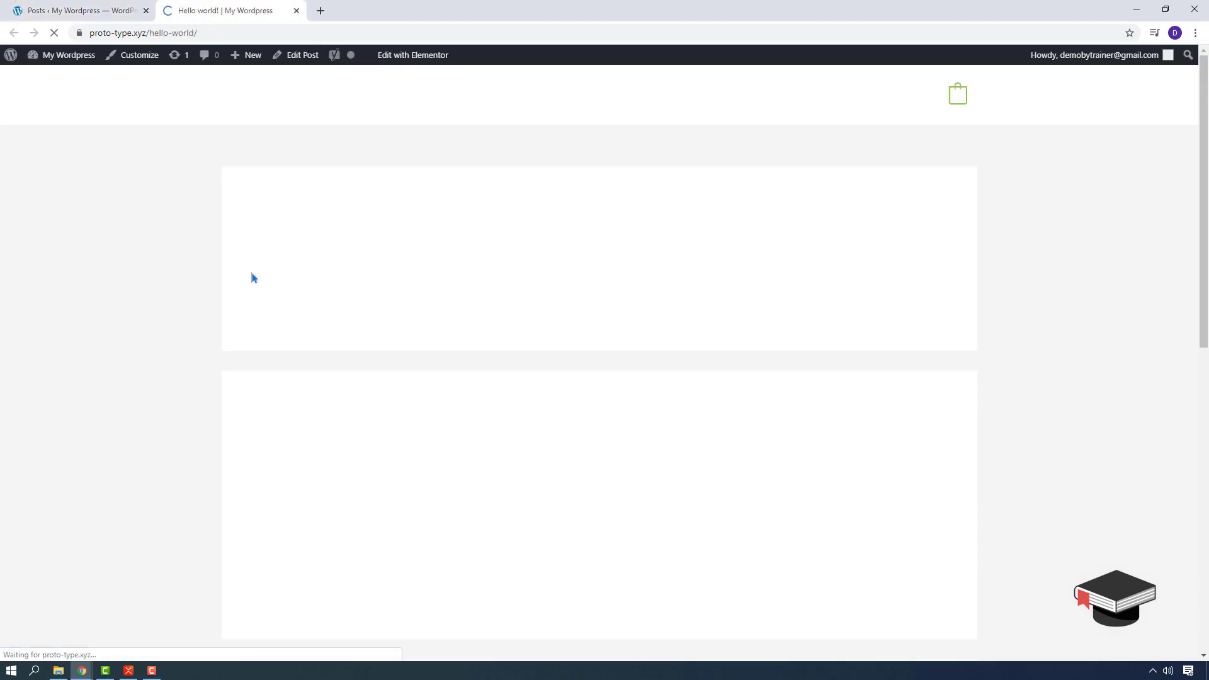
scroll(243, 275, down, 6)
scroll(241, 277, up, 6)
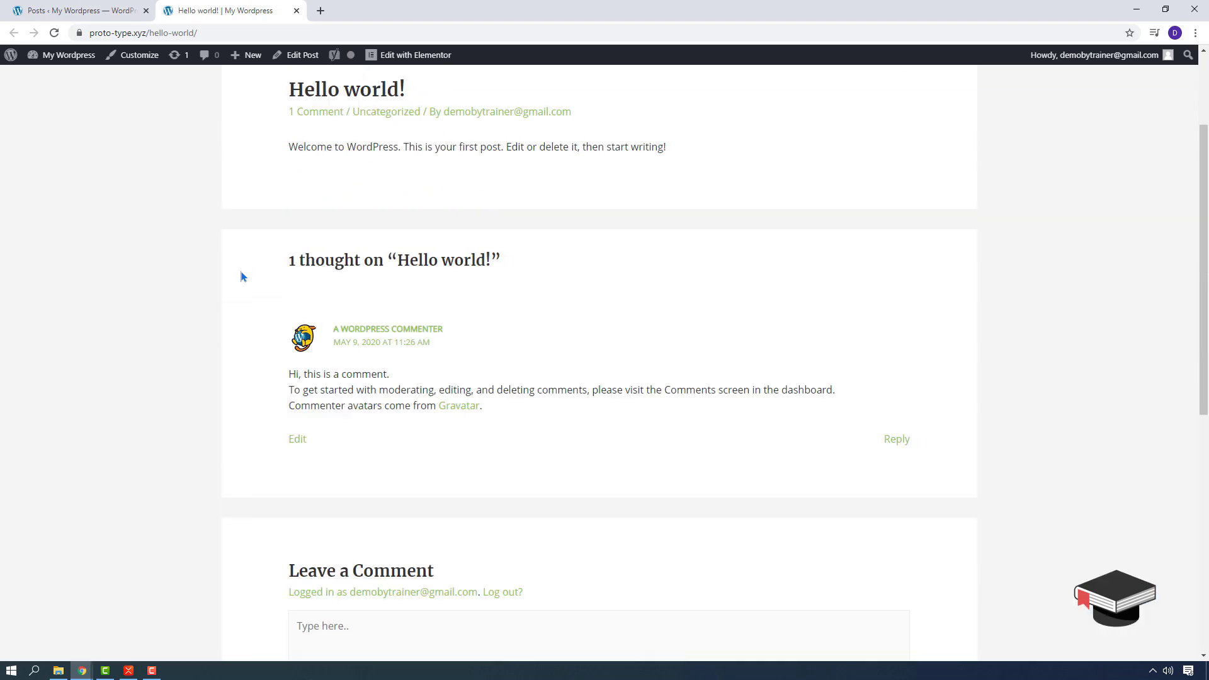
scroll(552, 505, down, 10)
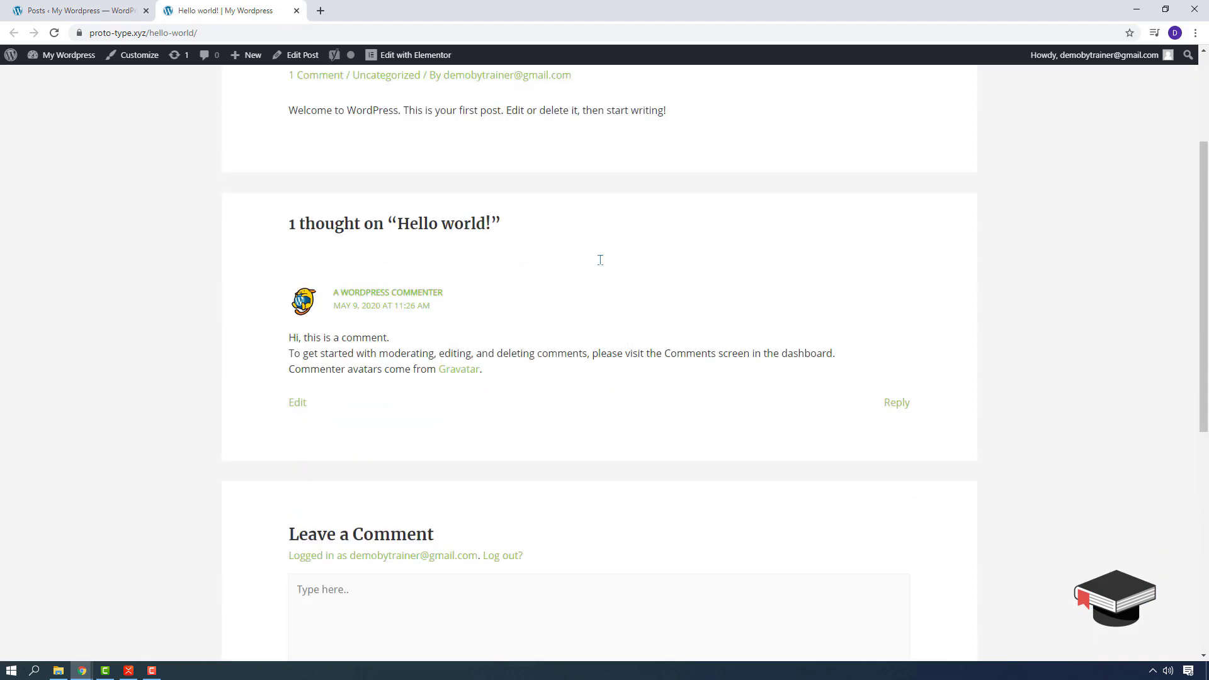
scroll(308, 262, up, 10)
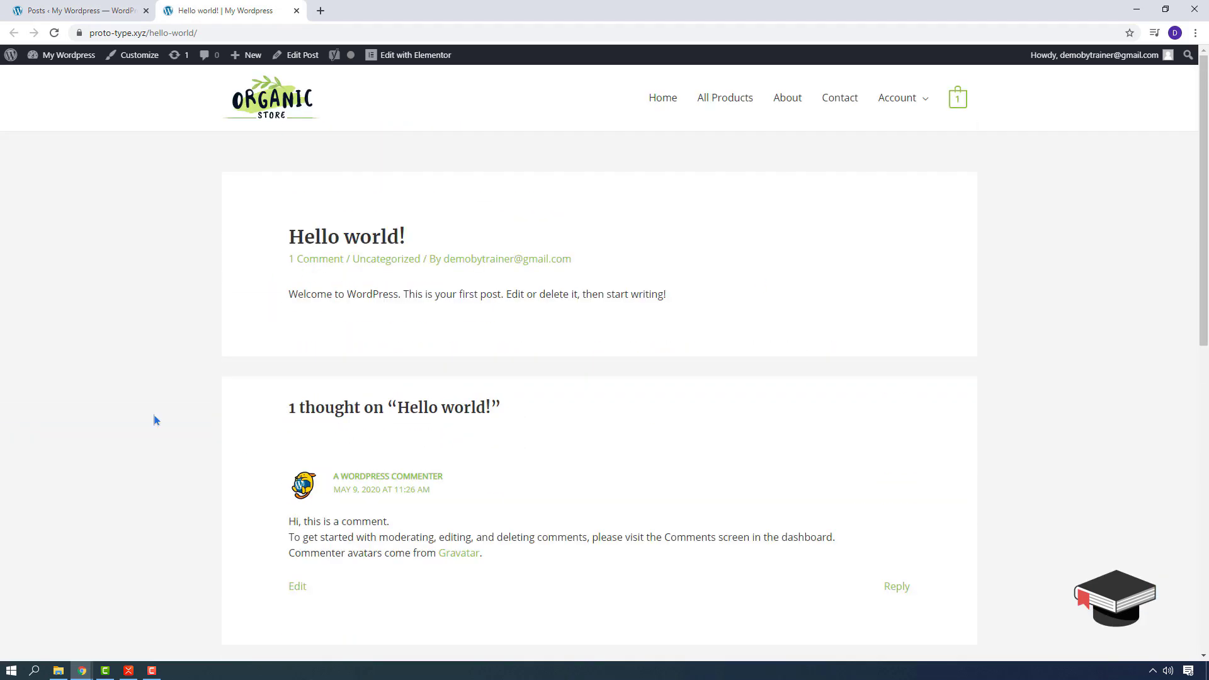
key(ctrl+w)
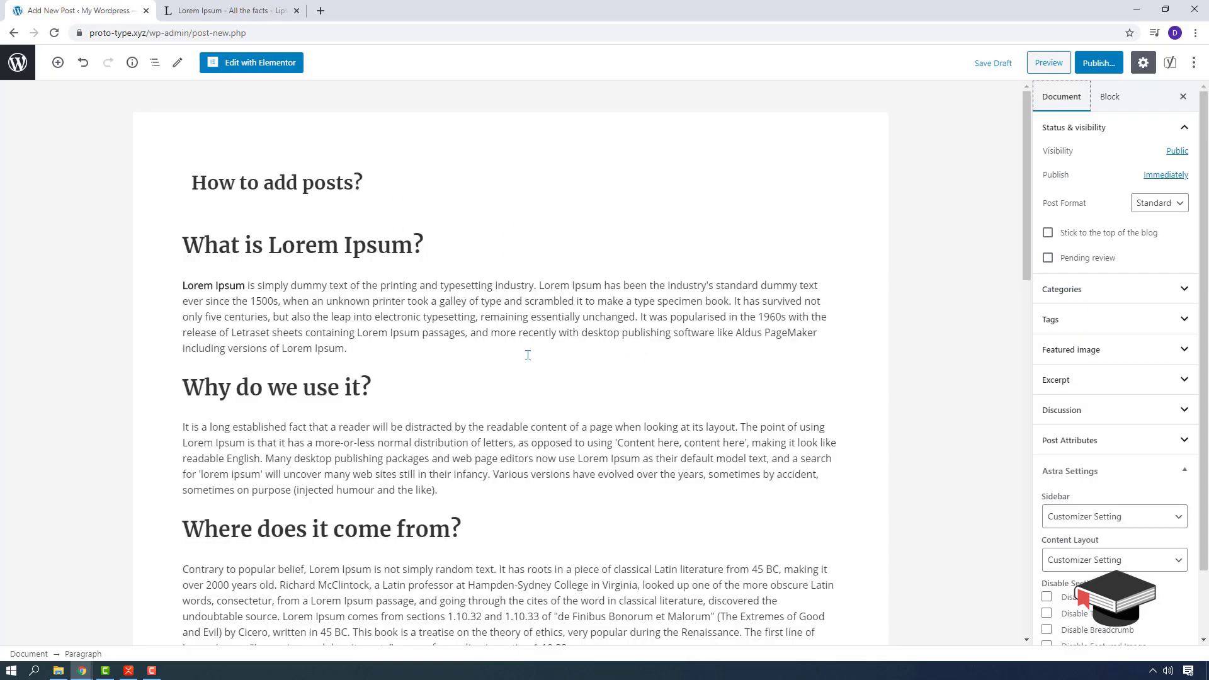
Set CTA-News.png from the media library as the featured image of the How to add posts? post
scroll(527, 365, down, 10)
scroll(763, 352, down, 4)
scroll(952, 348, up, 6)
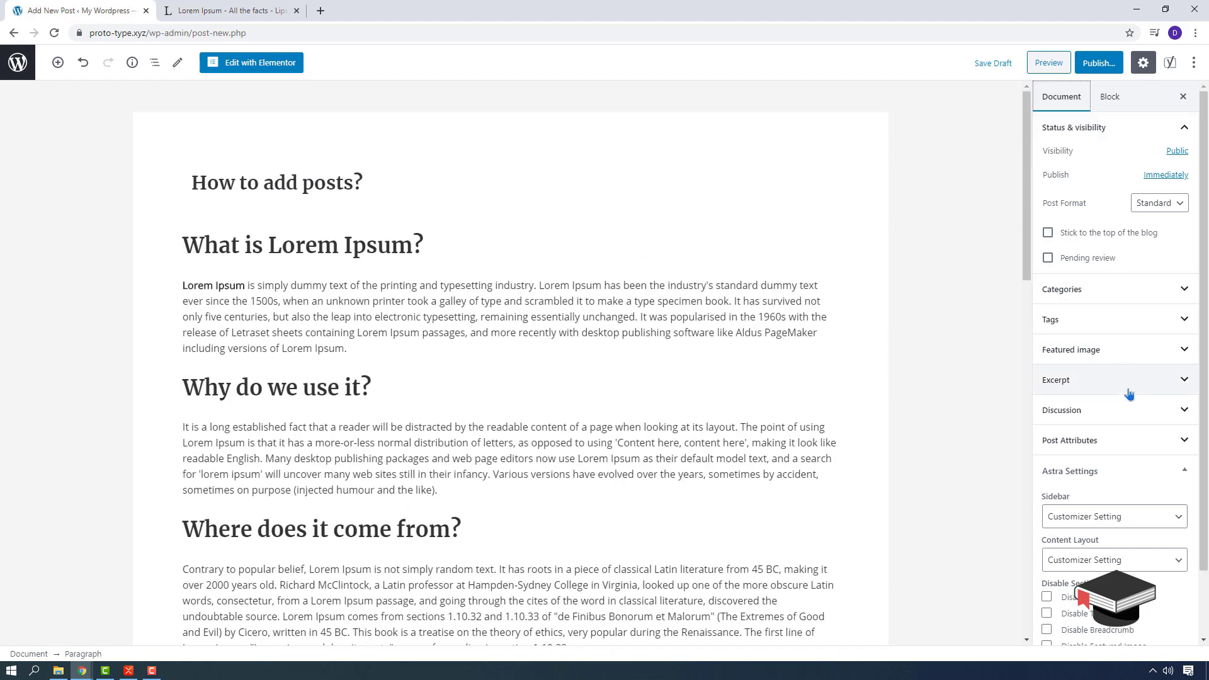
click(1112, 349)
click(1134, 412)
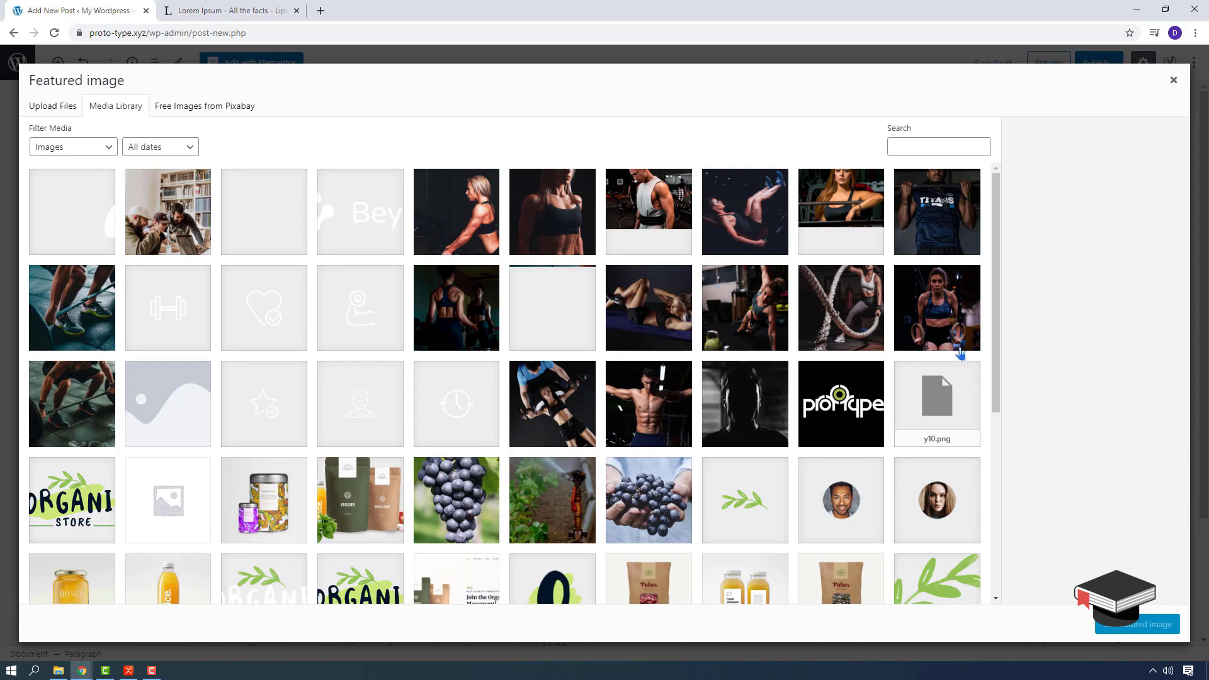
click(169, 218)
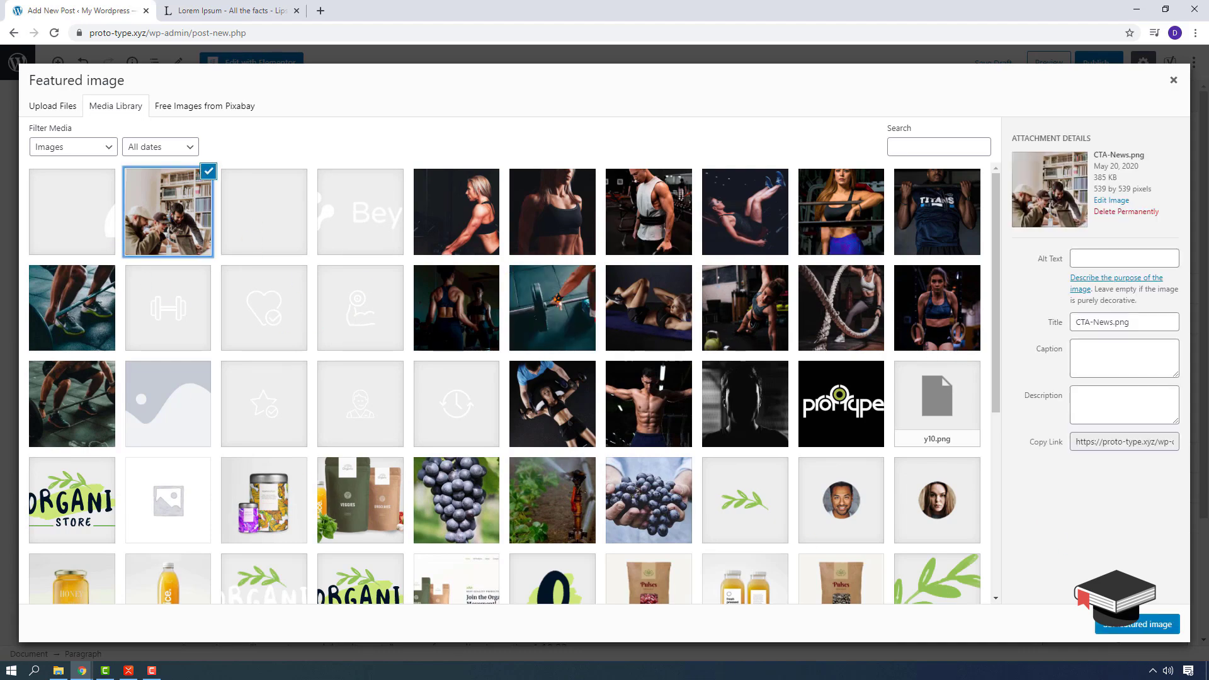
click(1152, 625)
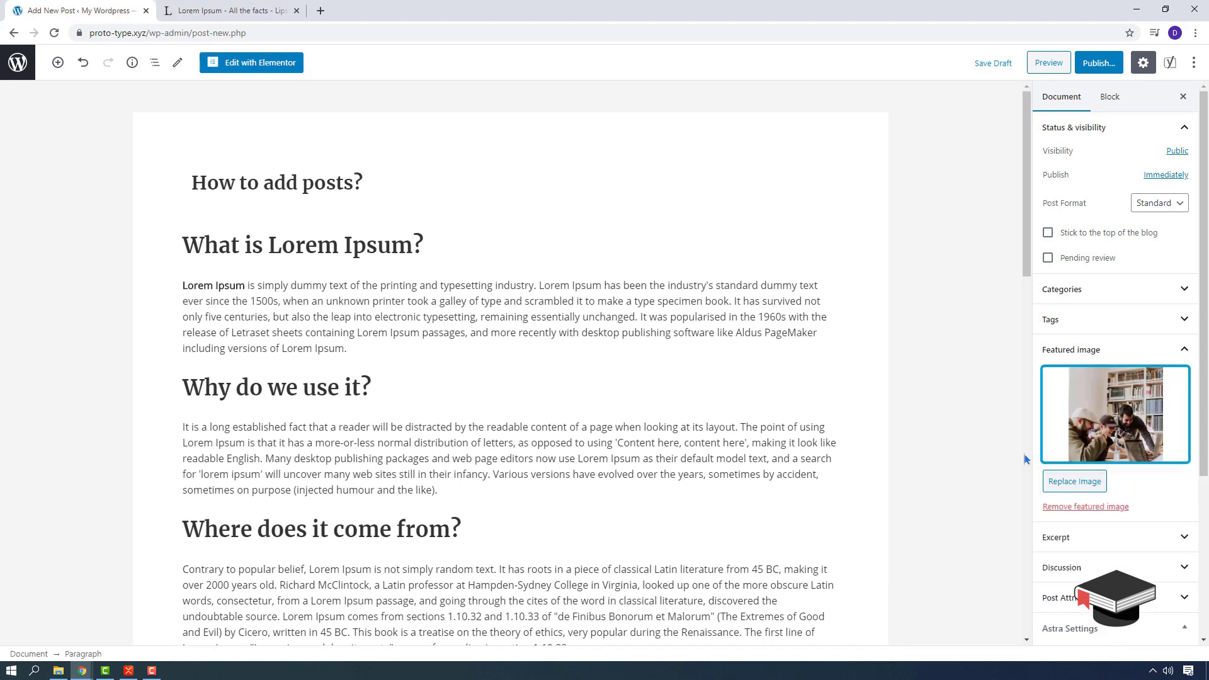
Open the post's optional excerpt field without entering text, and look over the Yoast SEO settings below the content
scroll(1106, 434, down, 3)
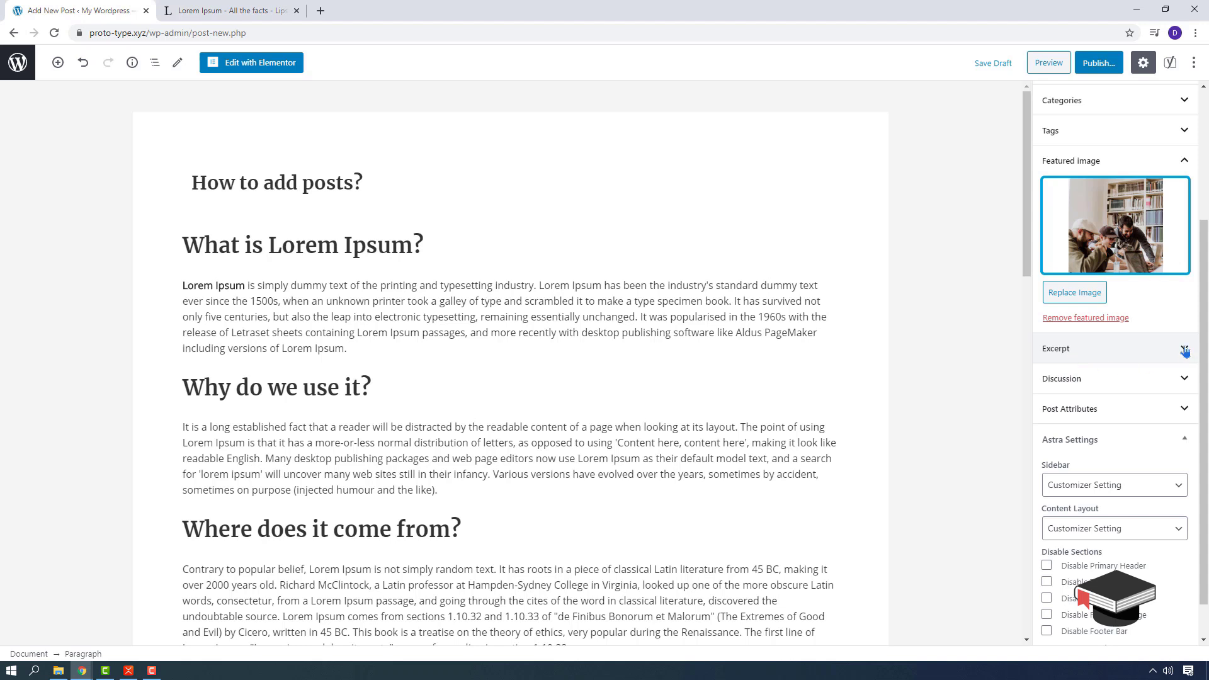
click(1125, 350)
click(1117, 394)
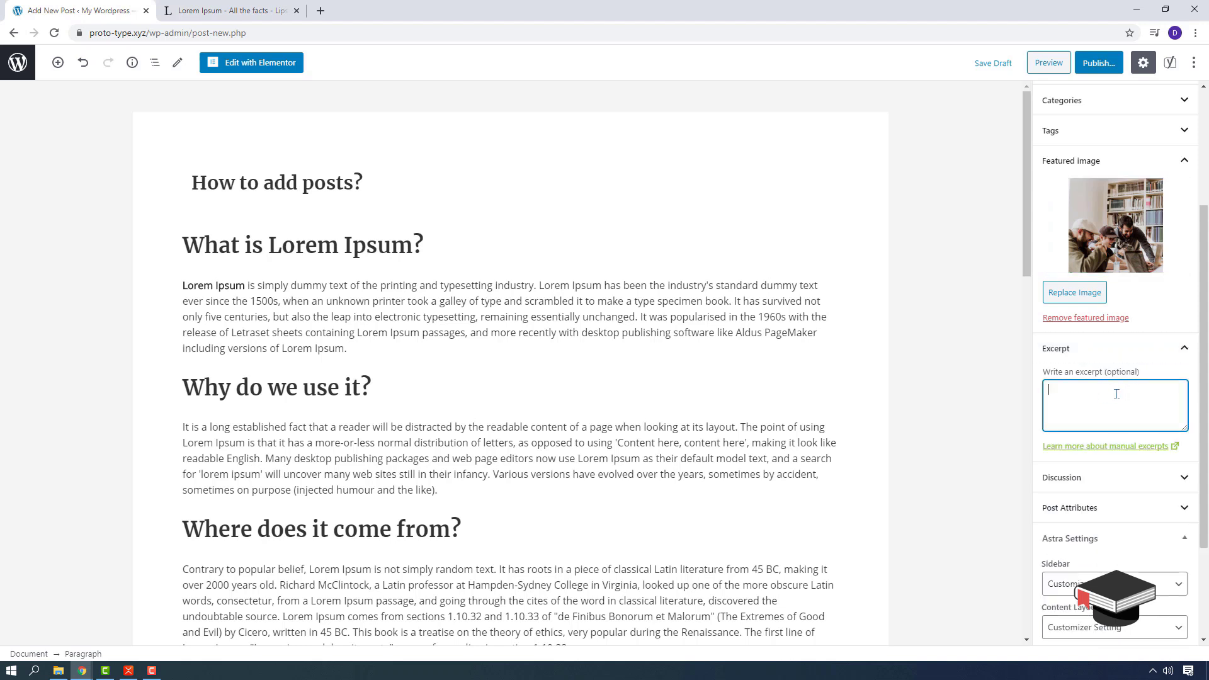
drag(1204, 389, 1205, 272)
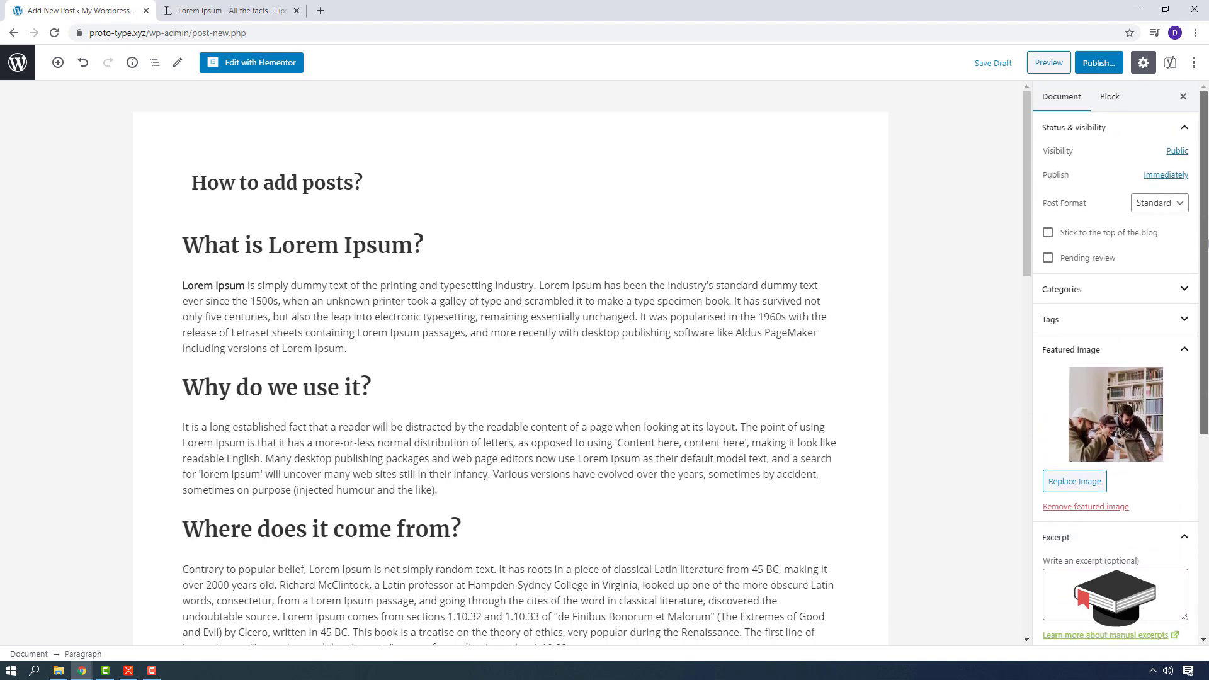
scroll(448, 398, down, 10)
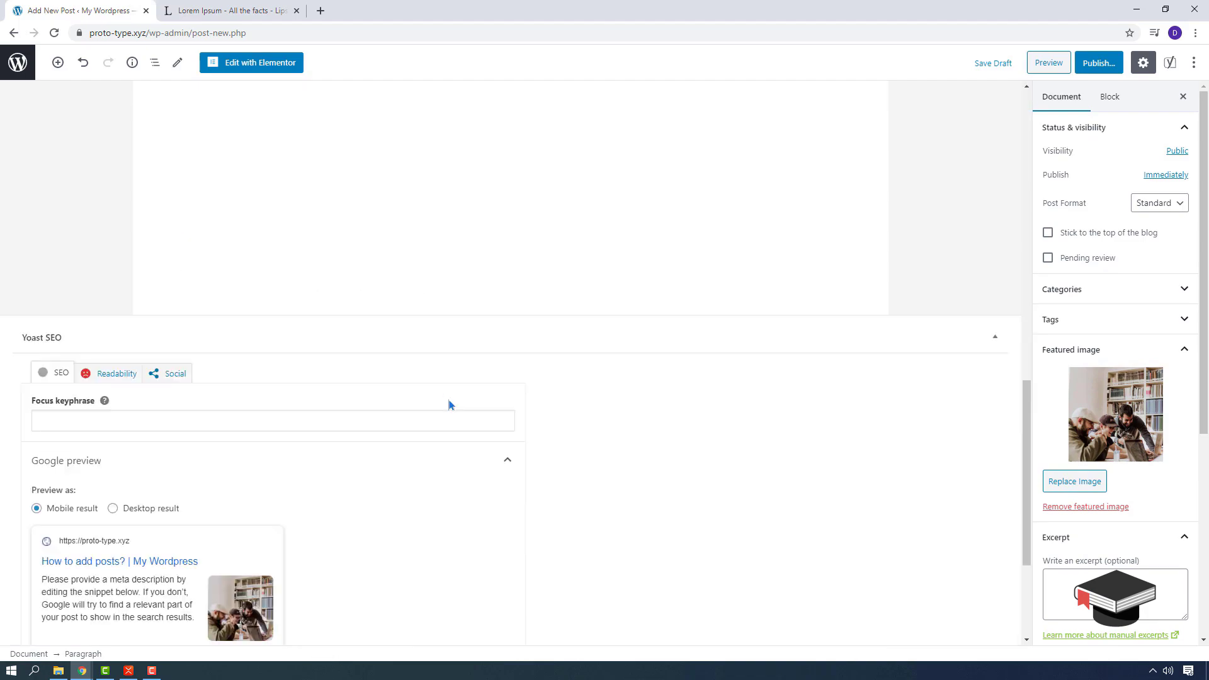
scroll(568, 417, up, 9)
scroll(570, 417, up, 2)
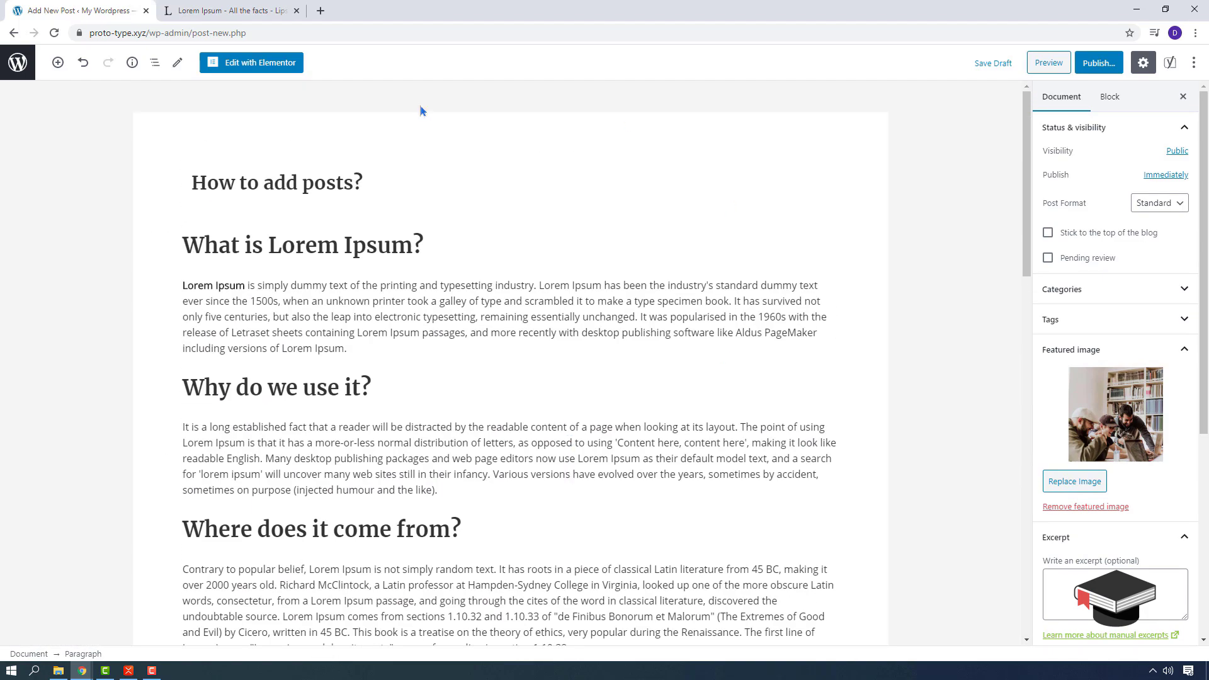
Publish the How to add posts? post and view the live post page down to its footer
click(333, 186)
click(406, 182)
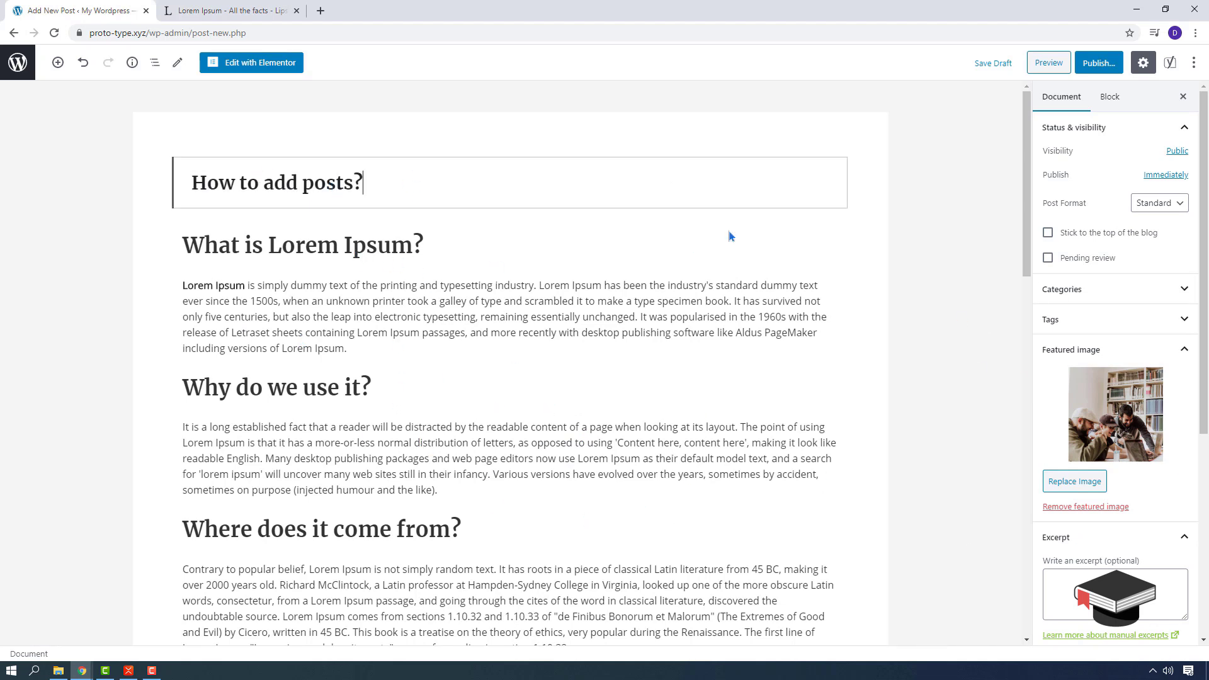
click(1099, 62)
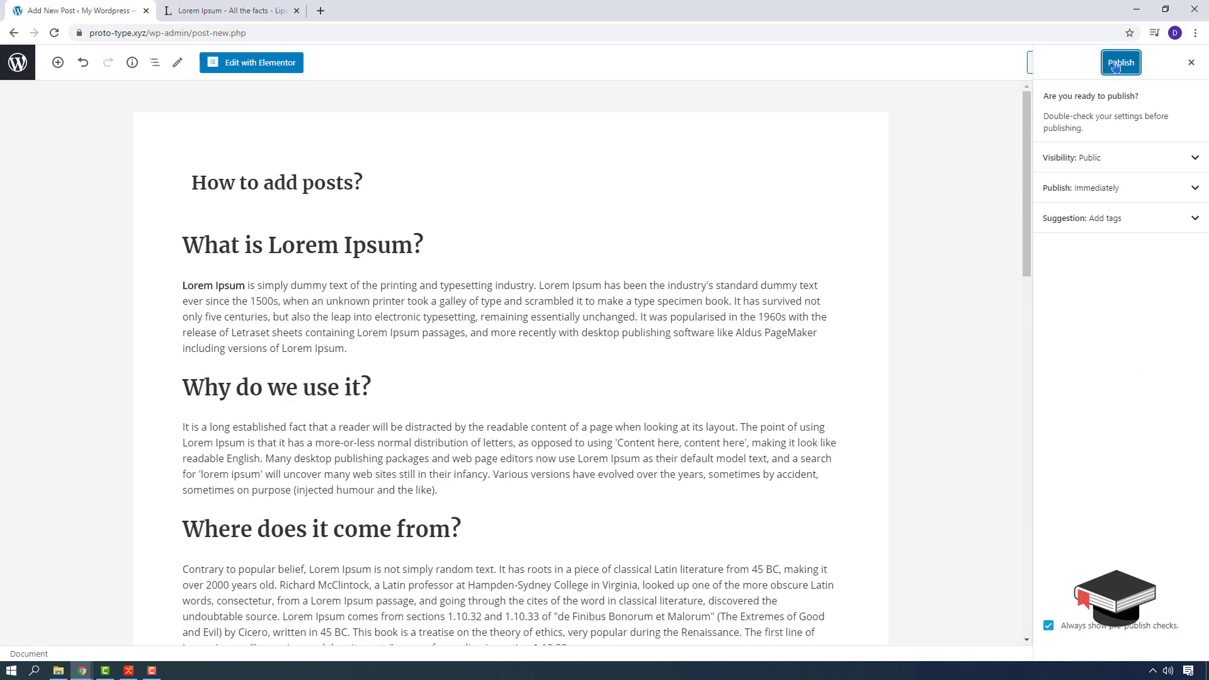
click(1116, 63)
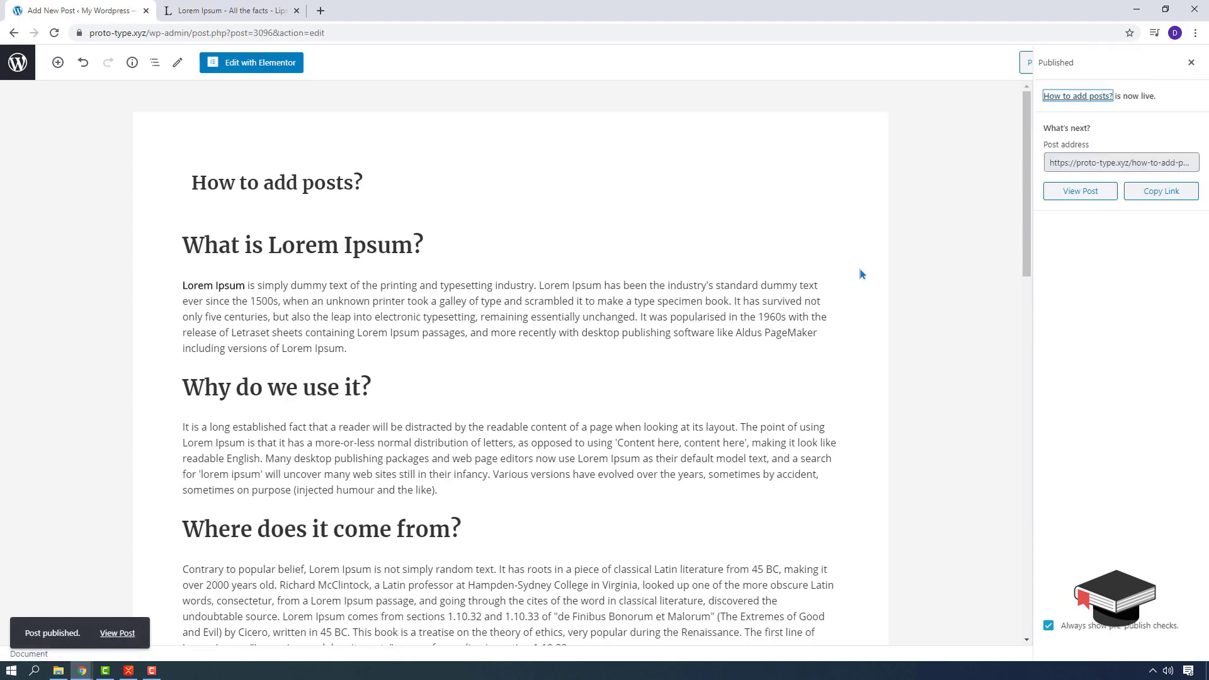
click(1090, 198)
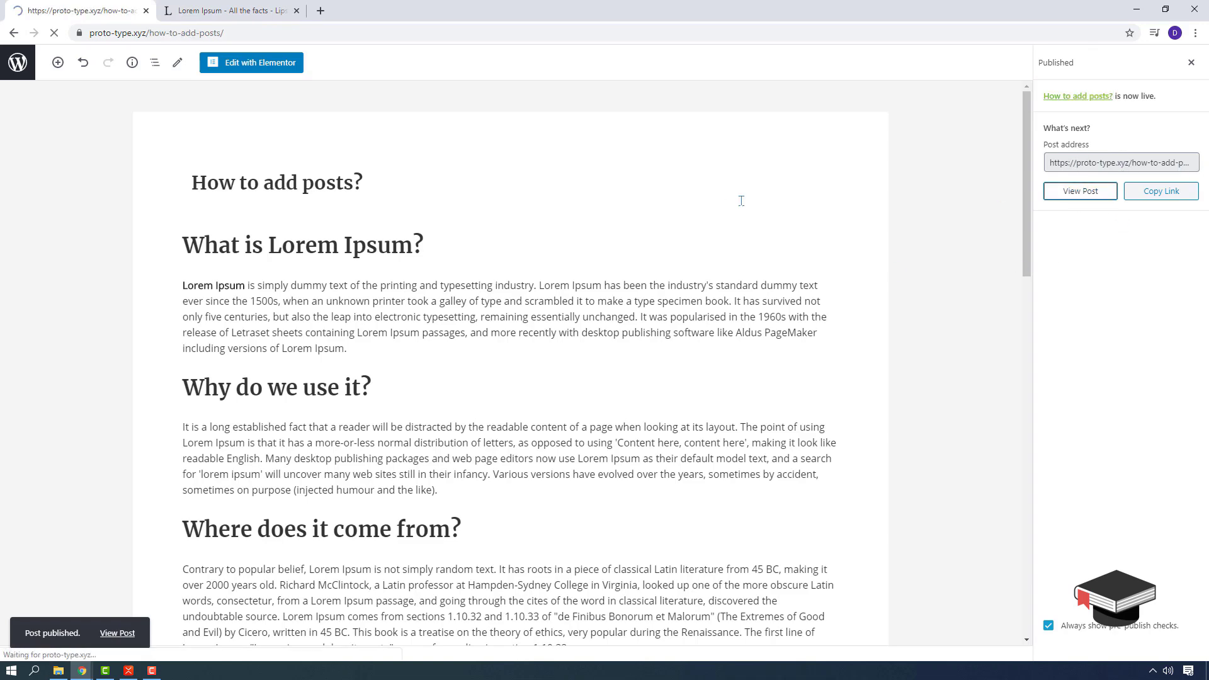
scroll(323, 239, down, 20)
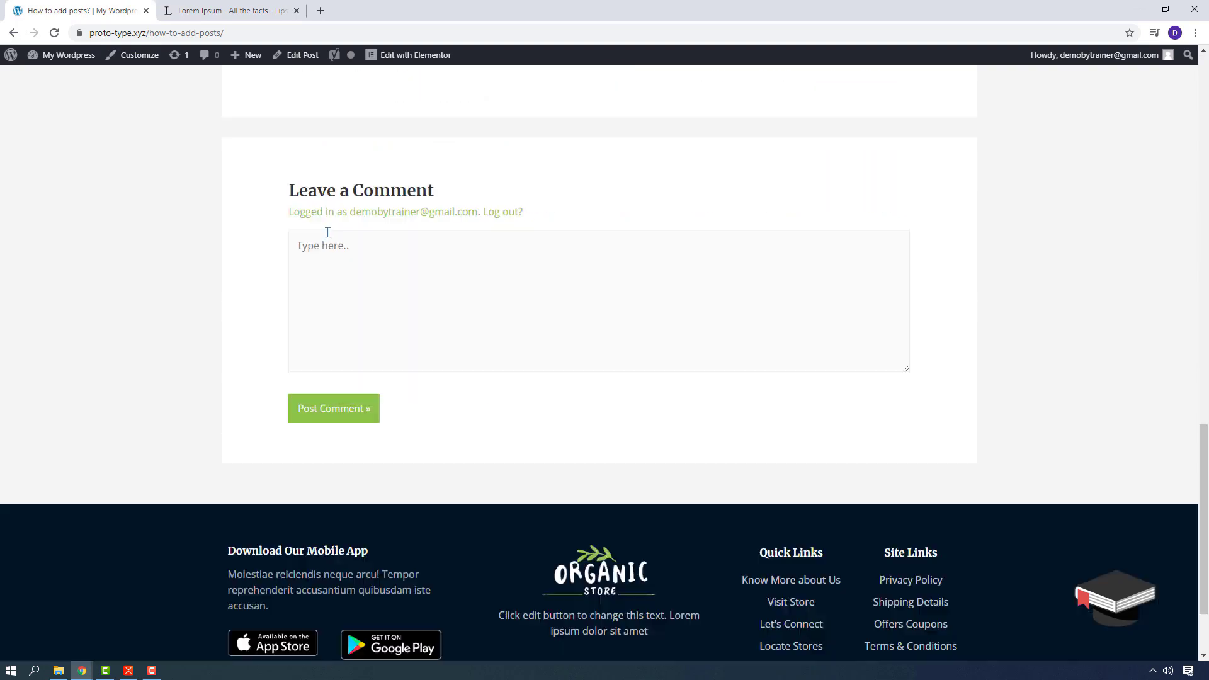
Reopen the How to add posts? post for editing from its live page and close the Lorem Ipsum browser tab
scroll(330, 218, up, 15)
scroll(330, 219, up, 7)
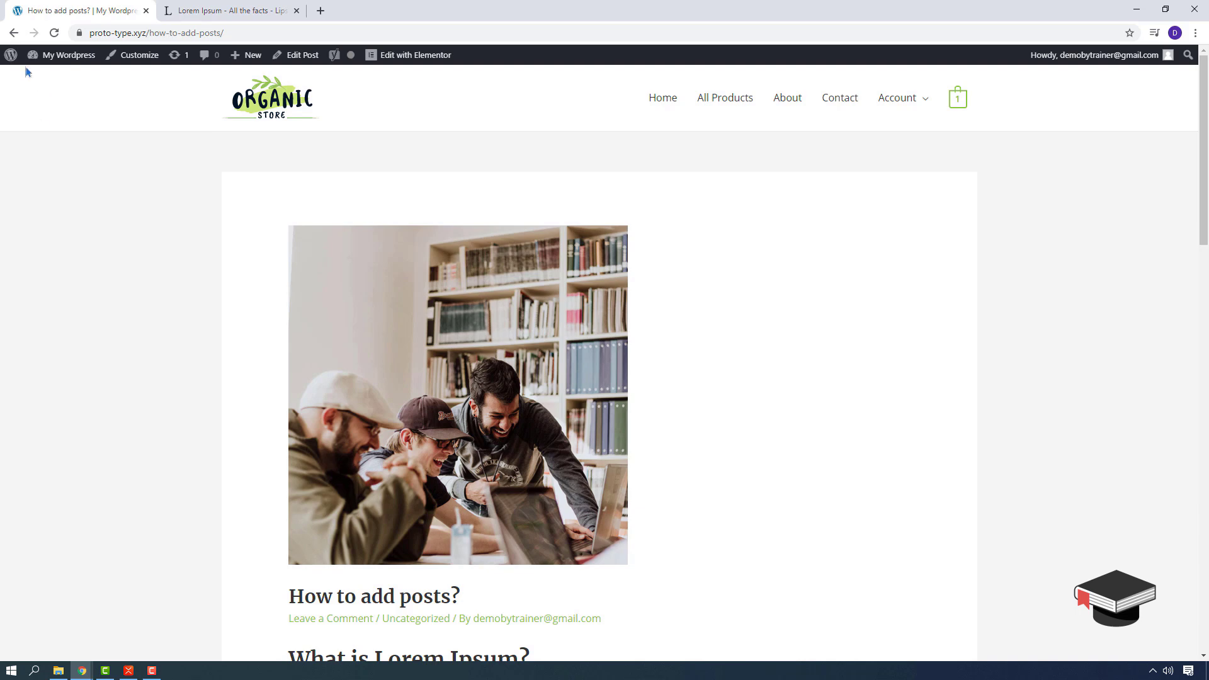
click(13, 32)
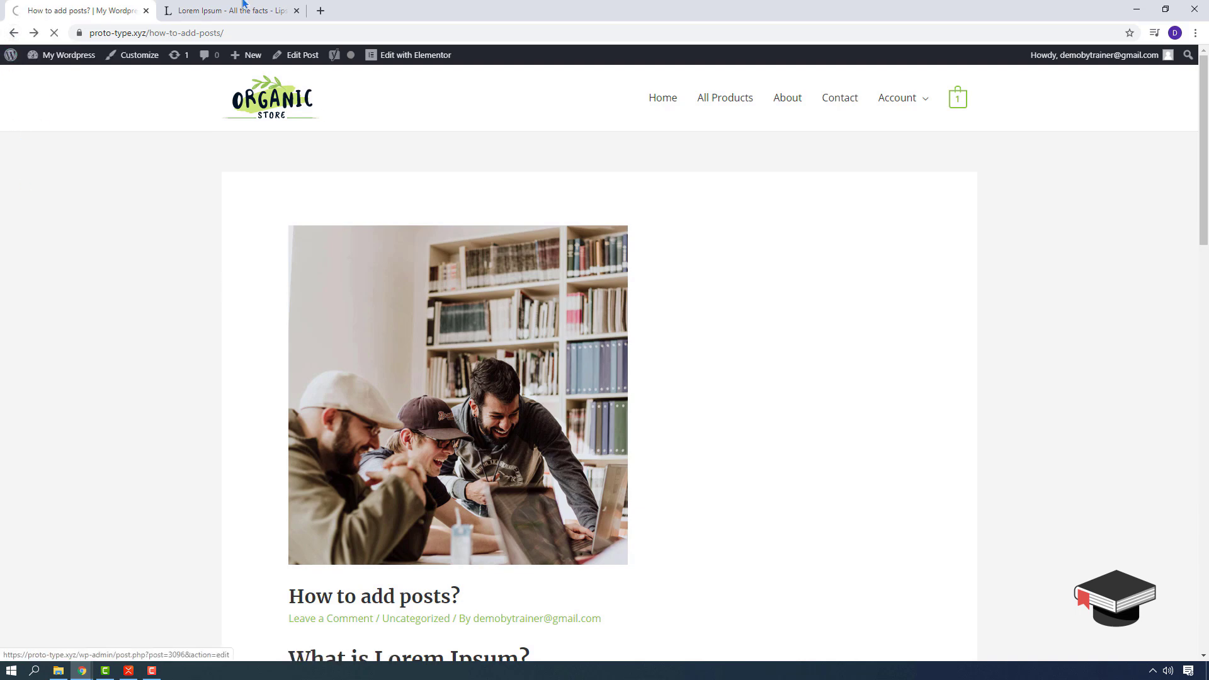
click(297, 11)
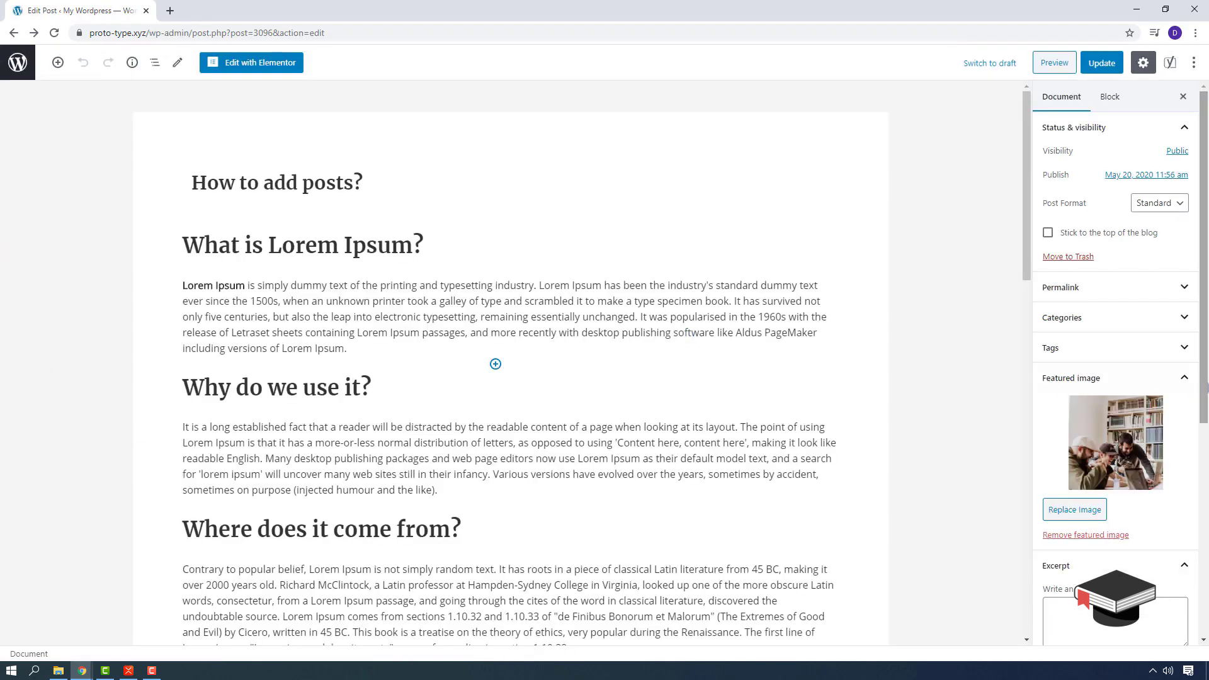
Assign the post to a new category named Posts instead of Uncategorized, and update the post
click(1132, 322)
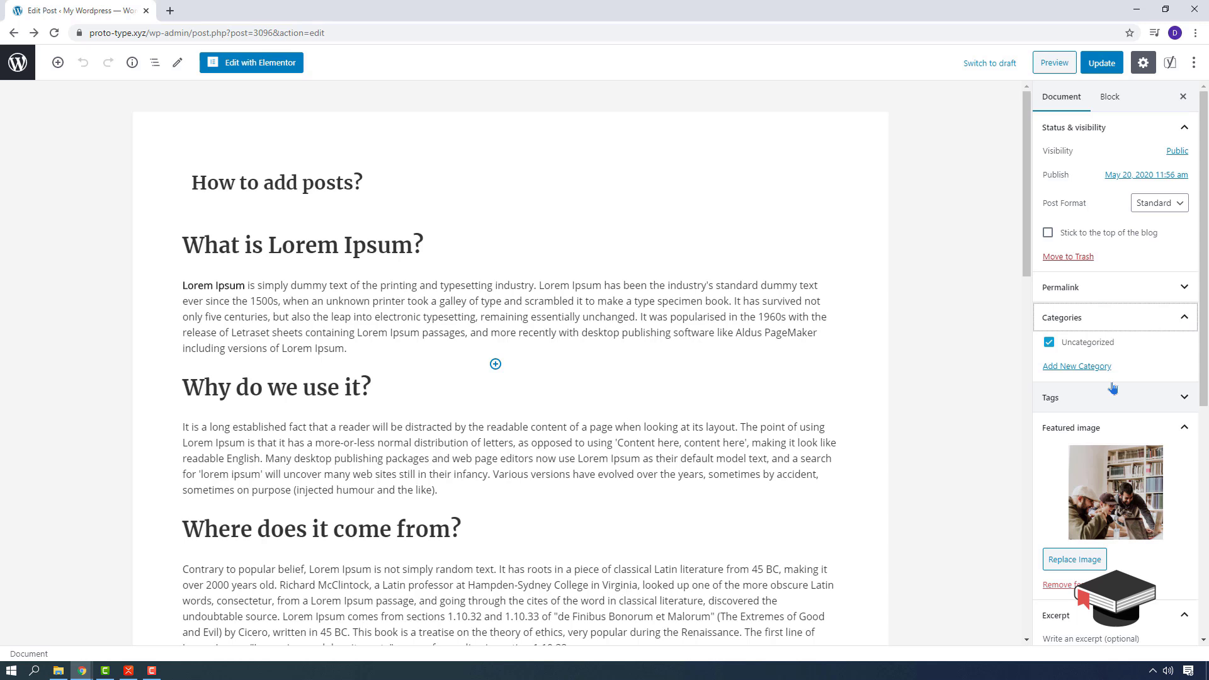
click(1084, 367)
click(1049, 342)
click(1081, 406)
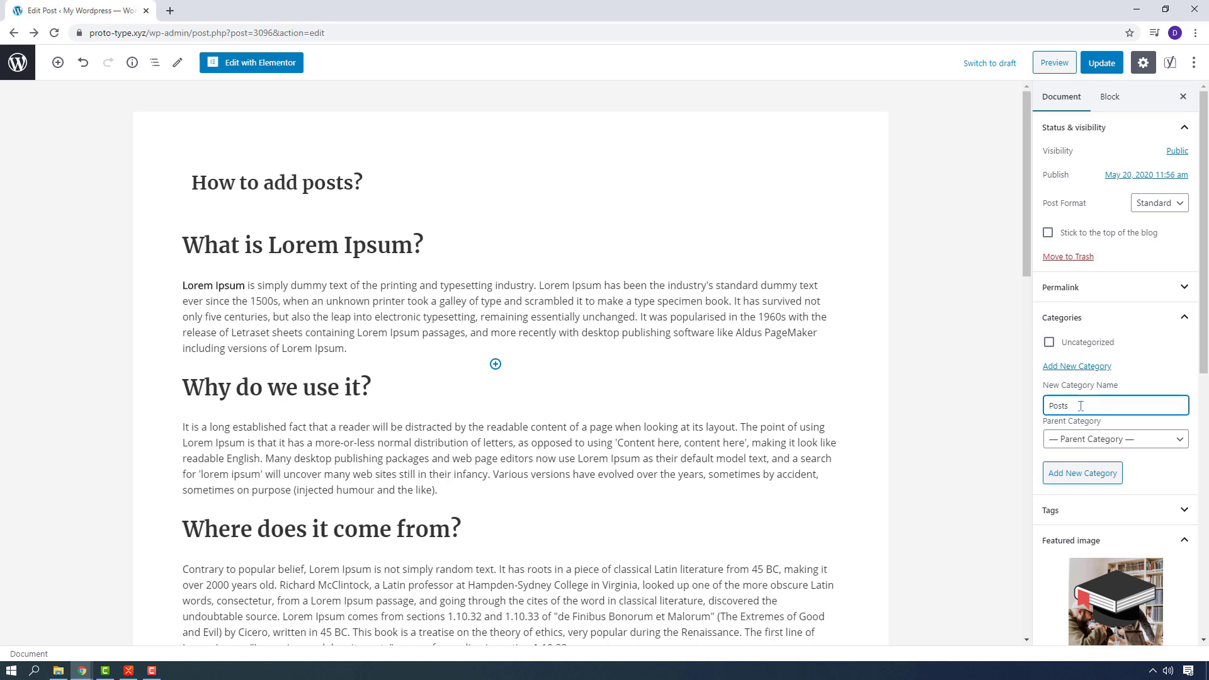
click(1075, 472)
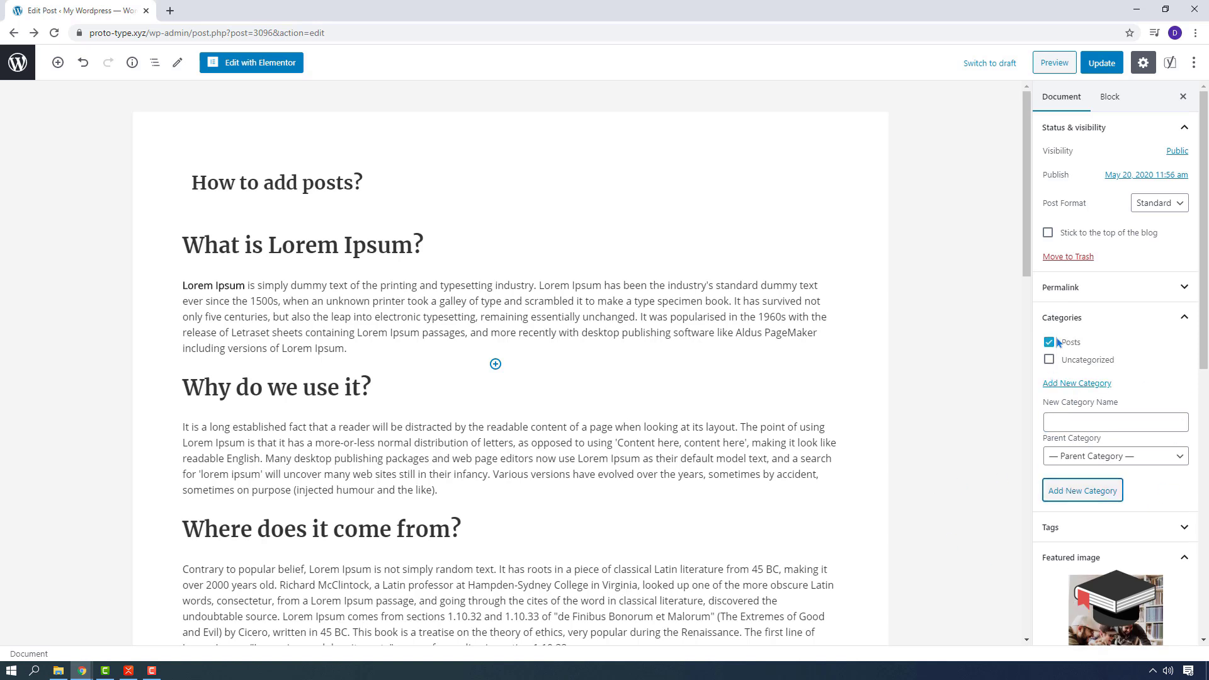
click(1102, 63)
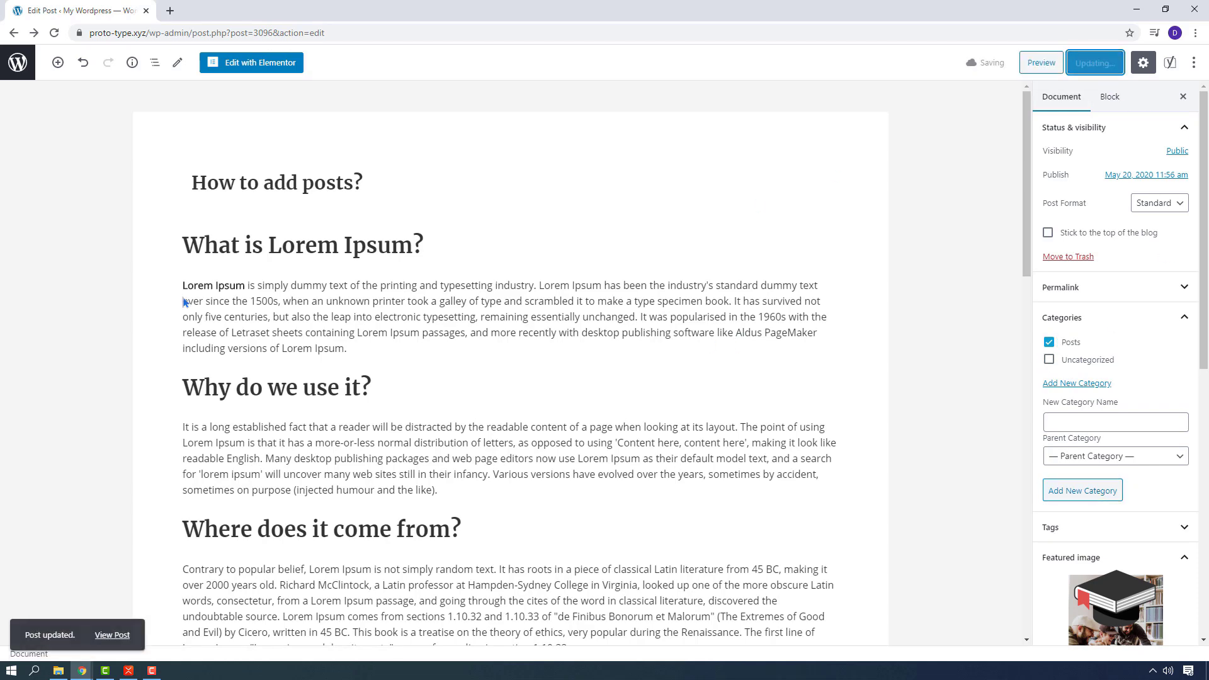
Leave the post editor and open the Single templates section of the Theme Builder
click(8, 74)
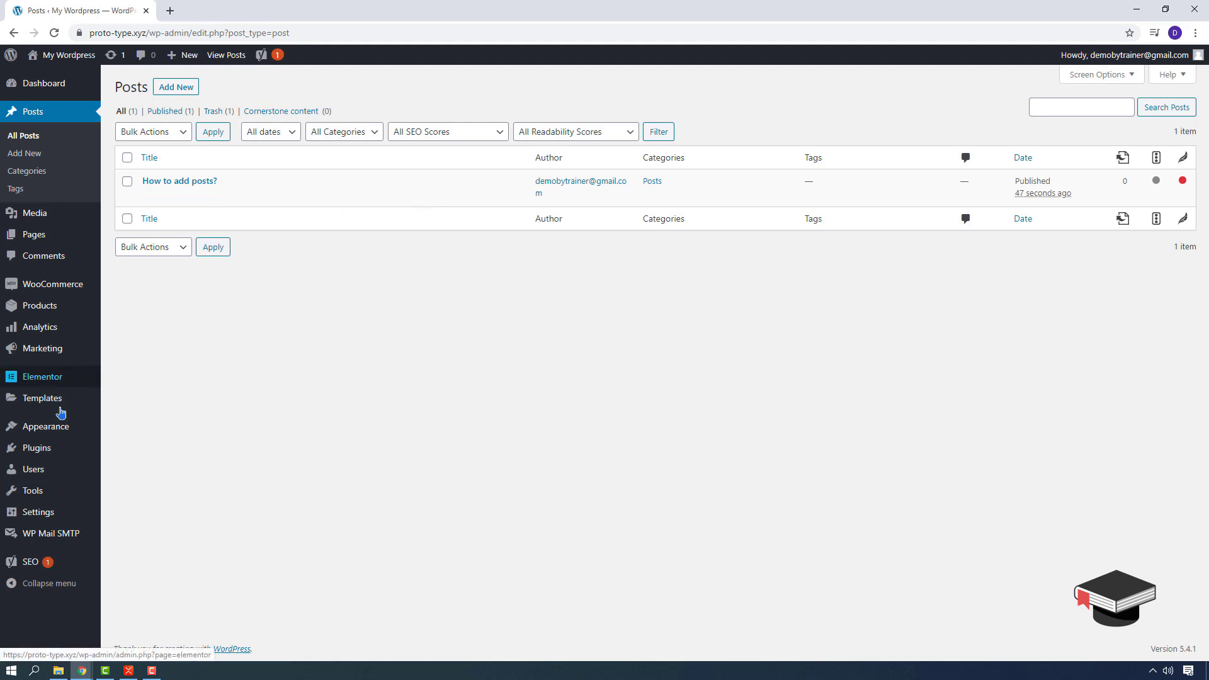
mouse_move(54, 403)
click(135, 439)
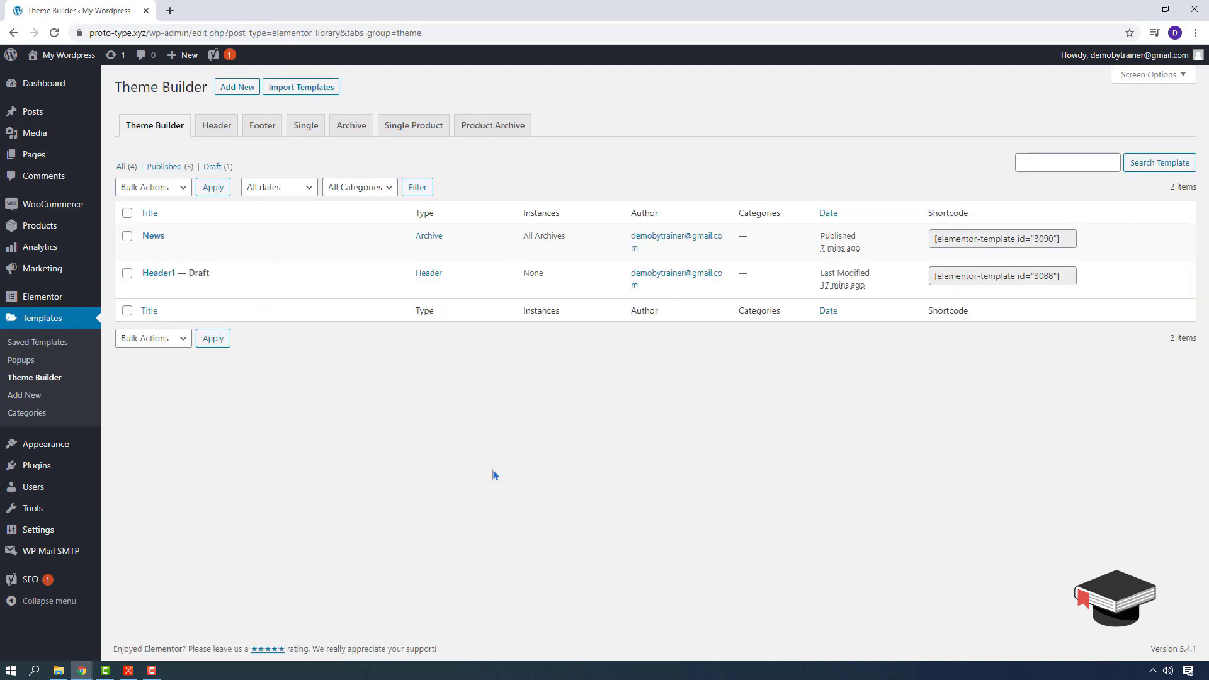
click(298, 132)
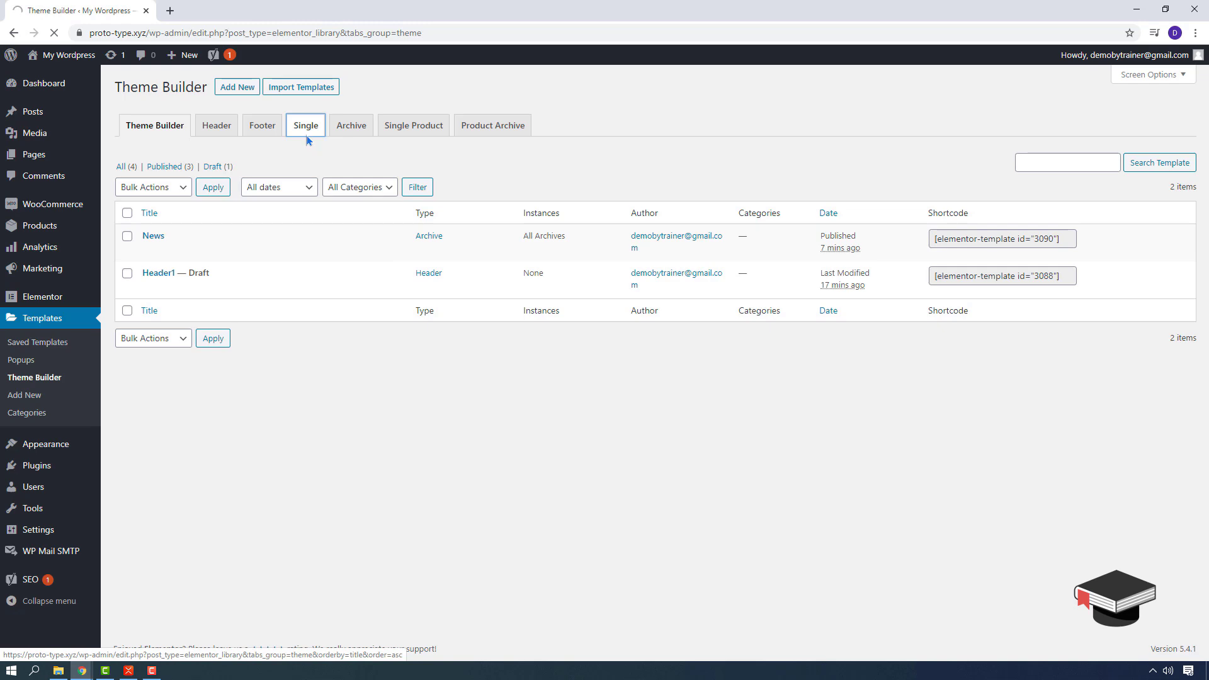
Create a Single template for the Post type named Newssingle
click(658, 362)
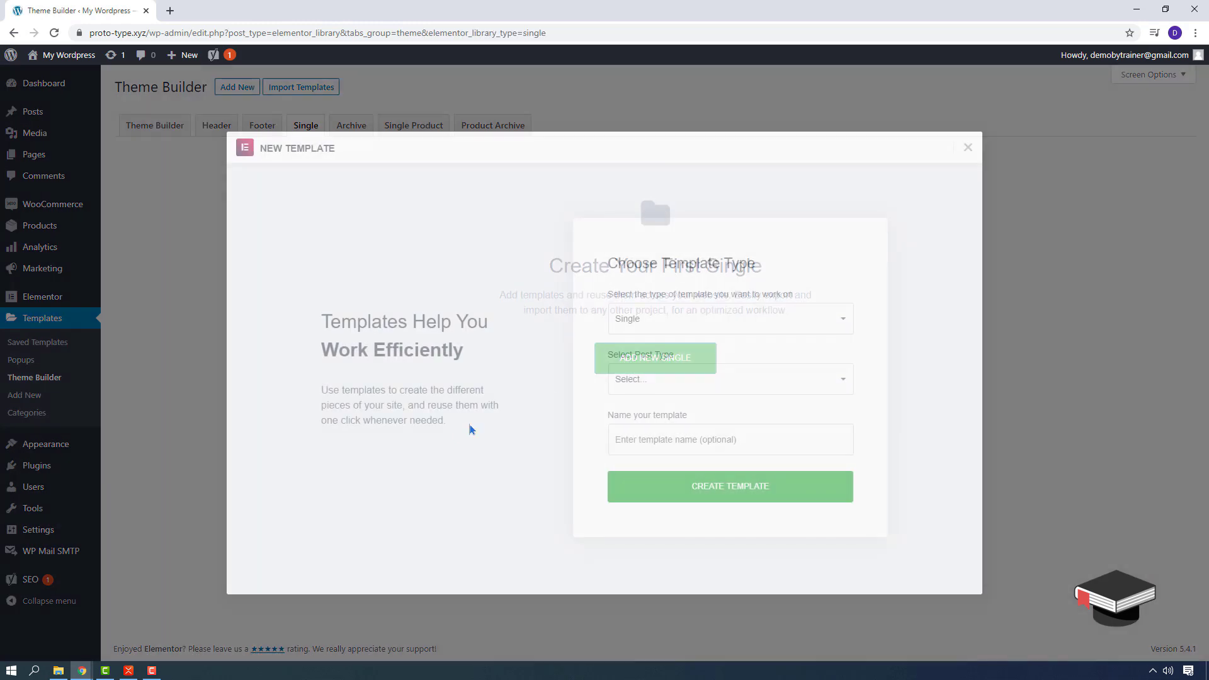
click(677, 382)
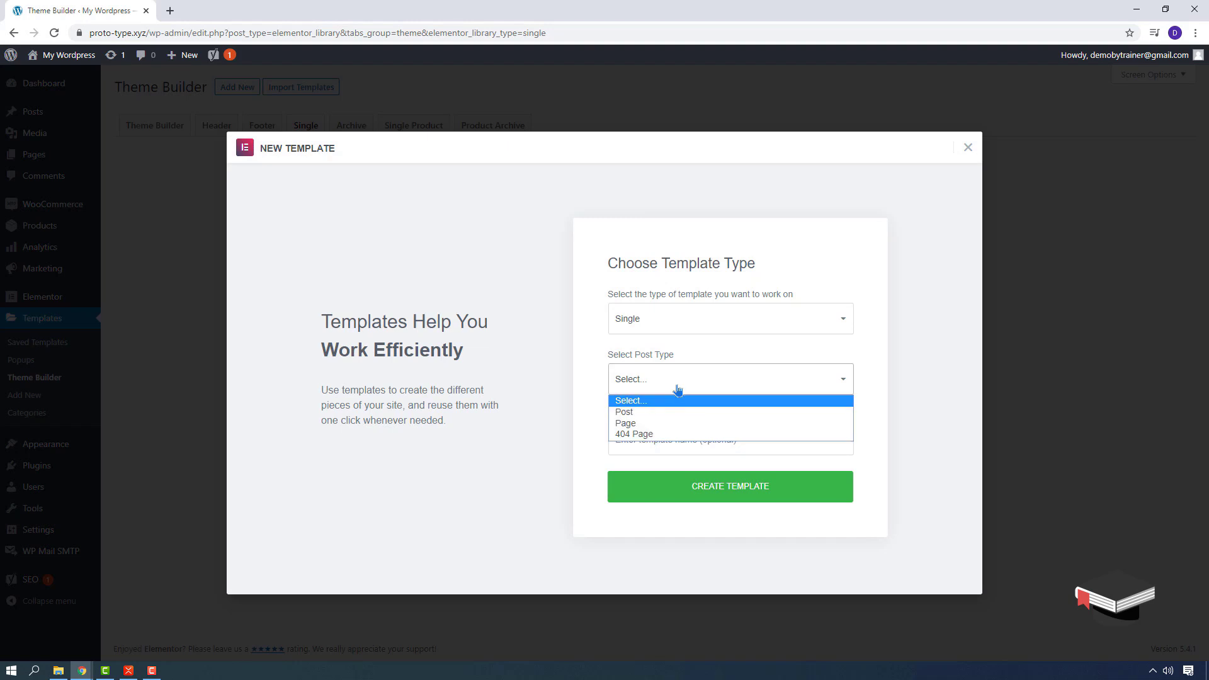
click(666, 414)
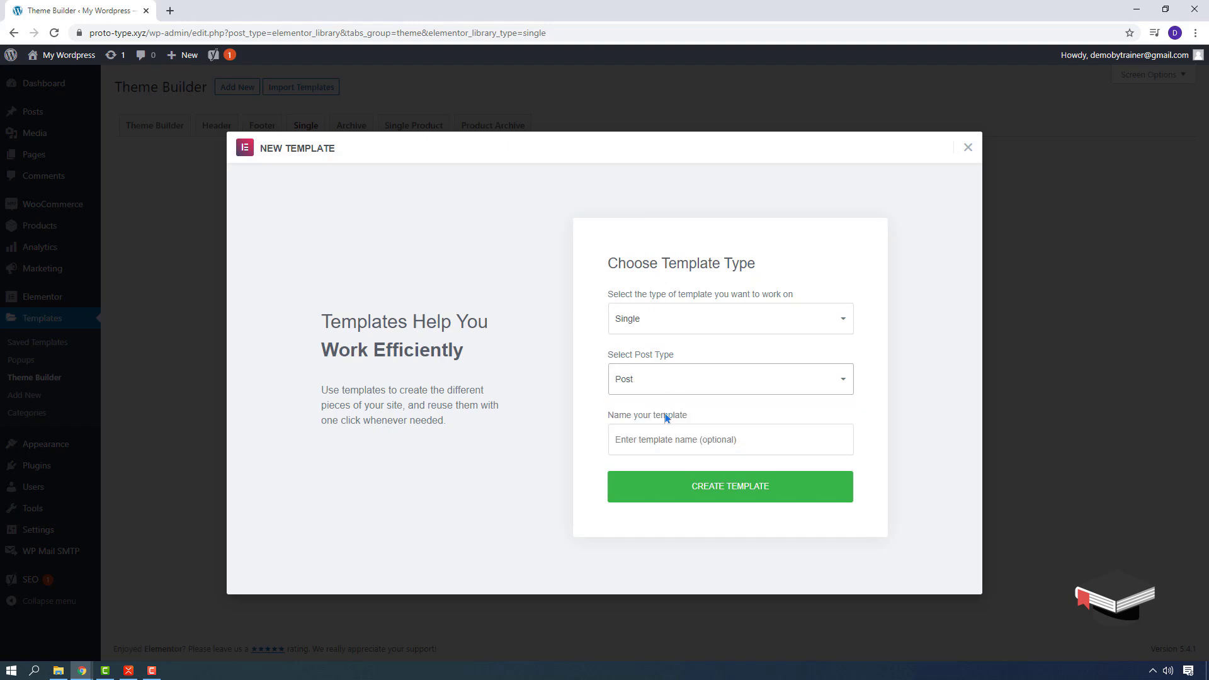
click(669, 449)
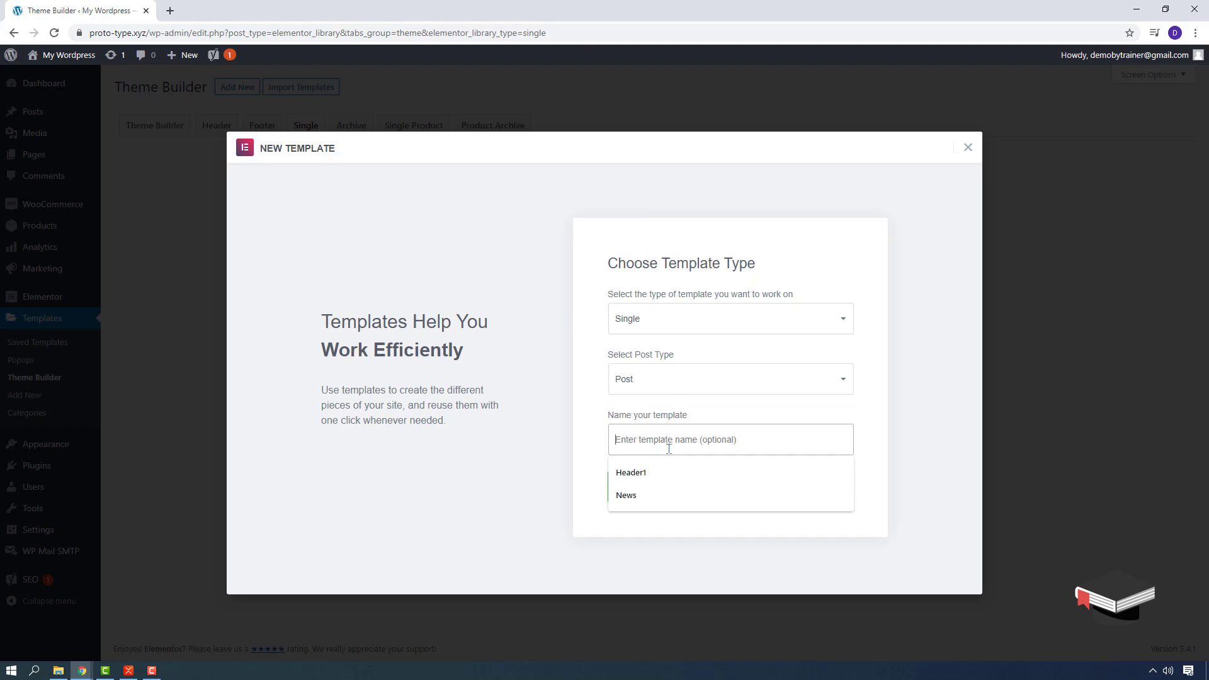
text(Ne)
key(BackSpace)
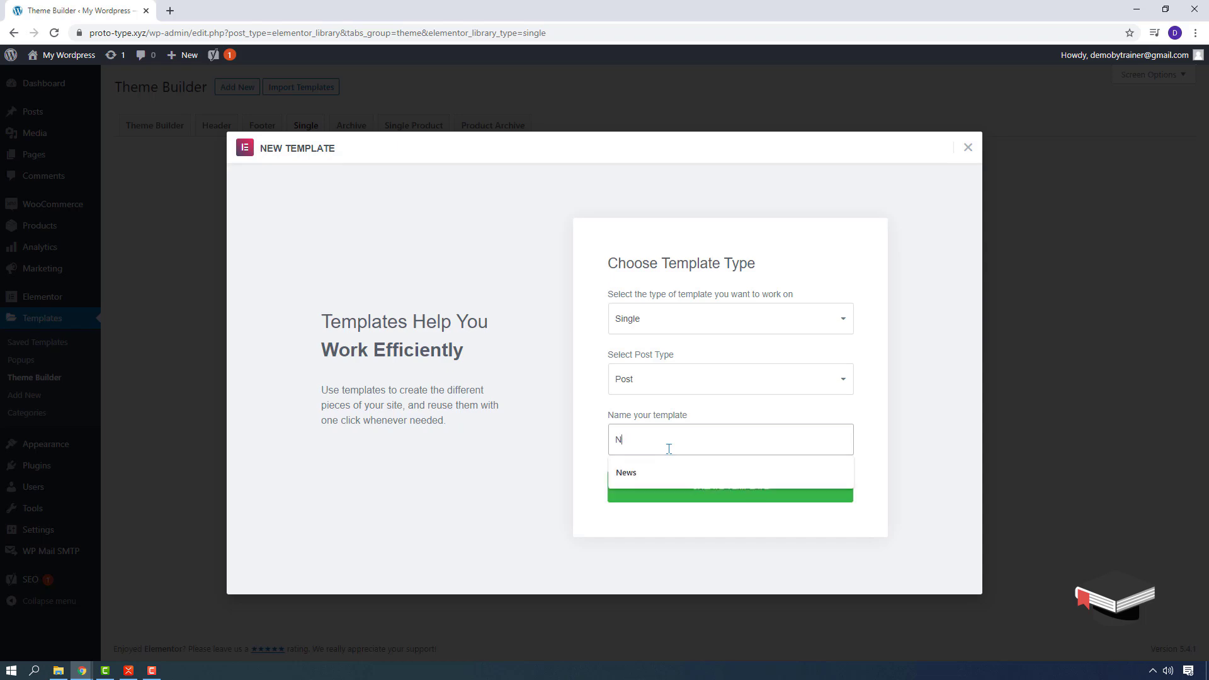
text(ewssingle)
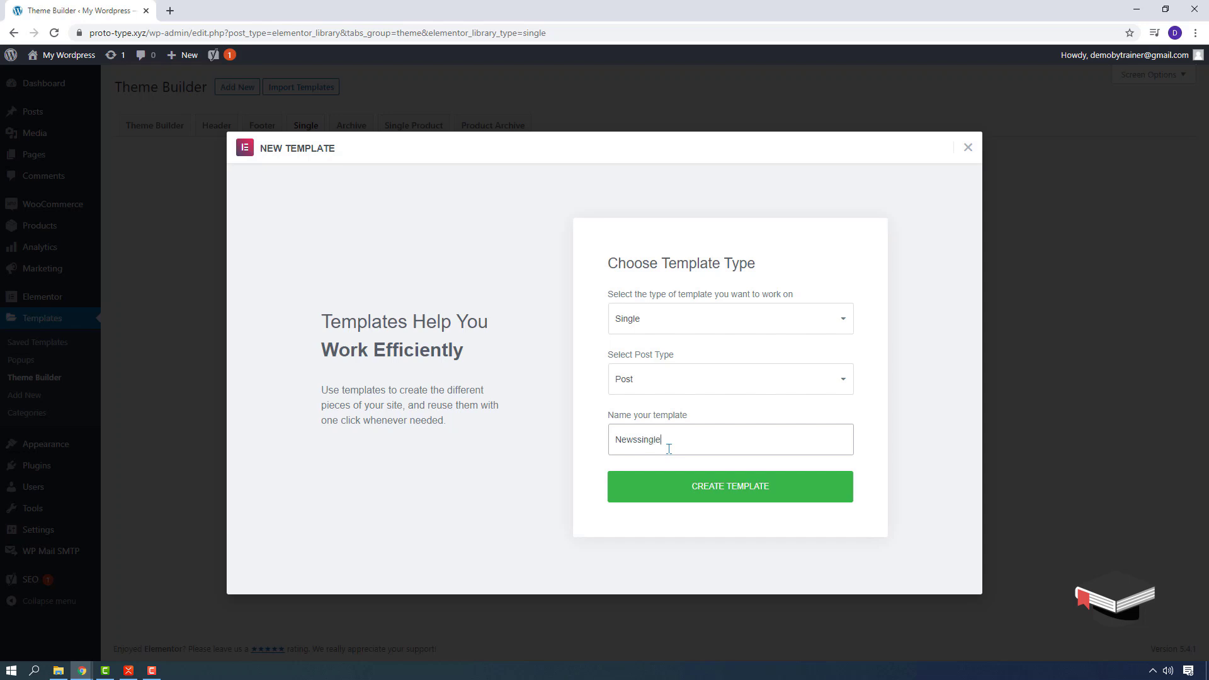
click(702, 496)
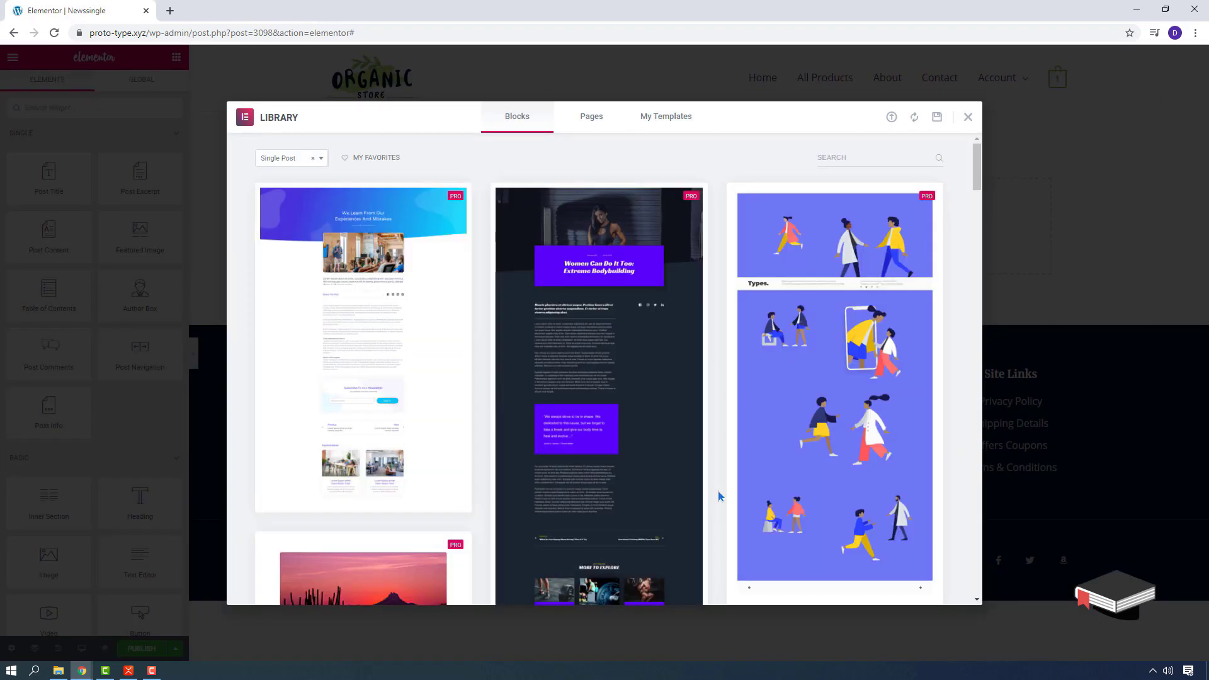
Browse the library's single post blocks and insert the "8 Podcasts by Boss Women You Should Subscribe to Right Now" layout
scroll(648, 420, down, 10)
scroll(649, 420, up, 10)
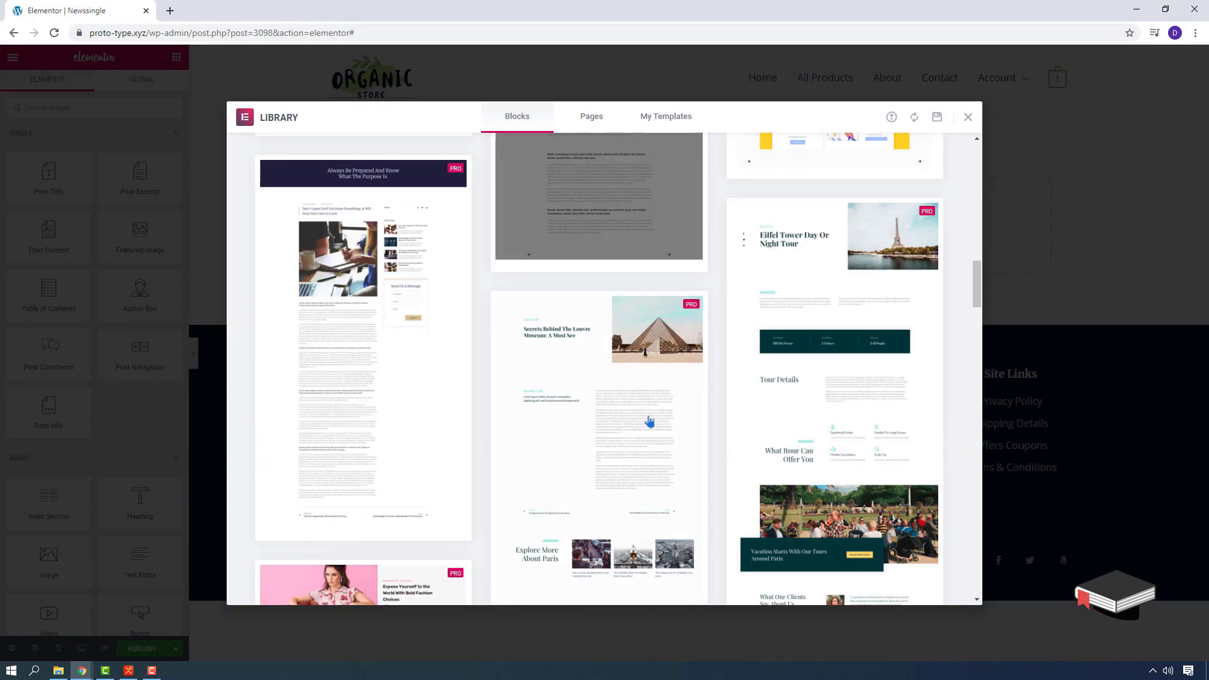
scroll(650, 421, down, 3)
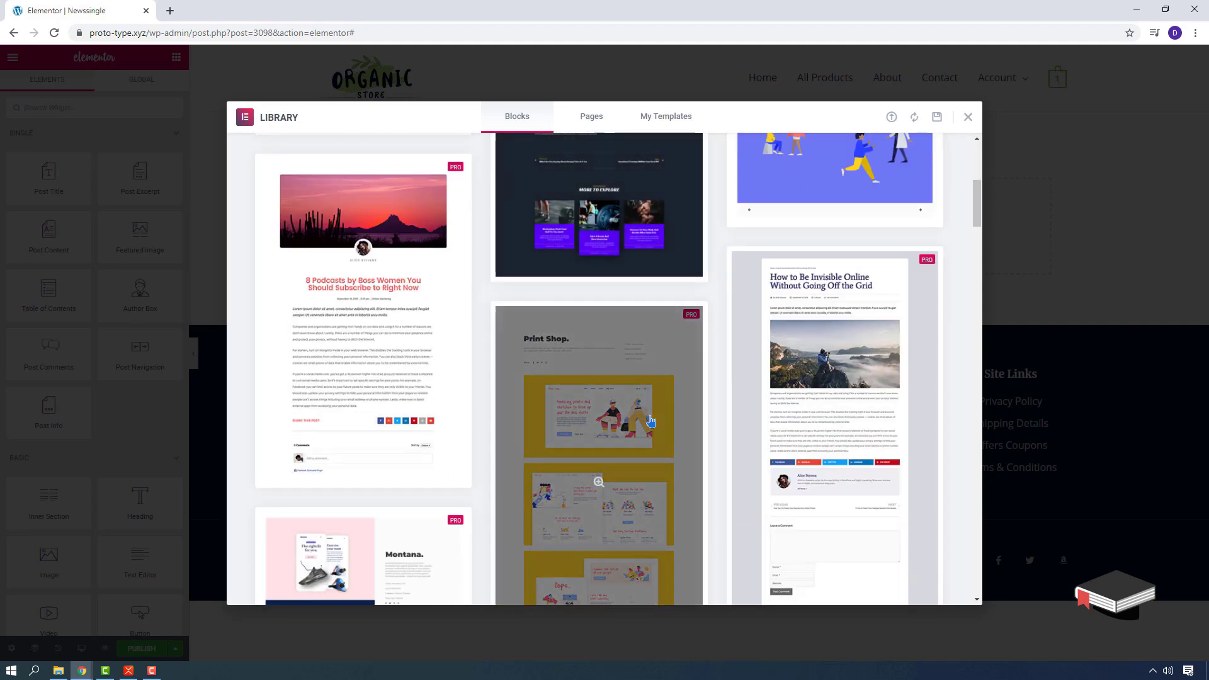
scroll(650, 421, up, 3)
scroll(650, 421, down, 3)
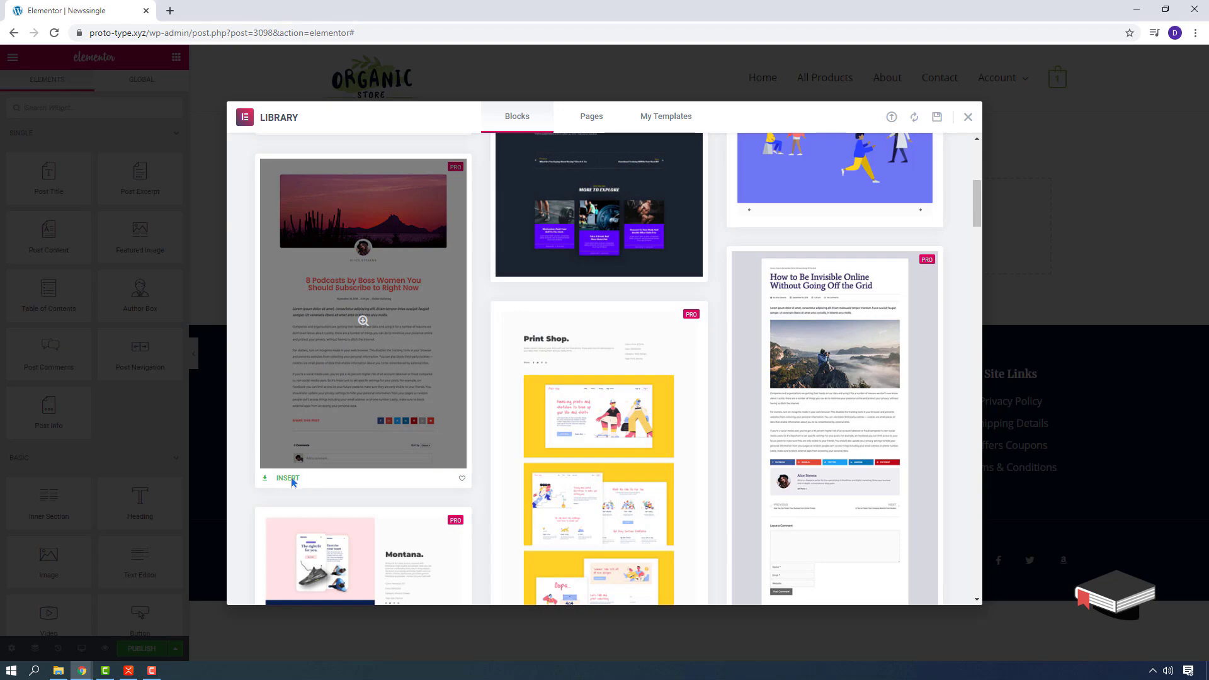
click(287, 479)
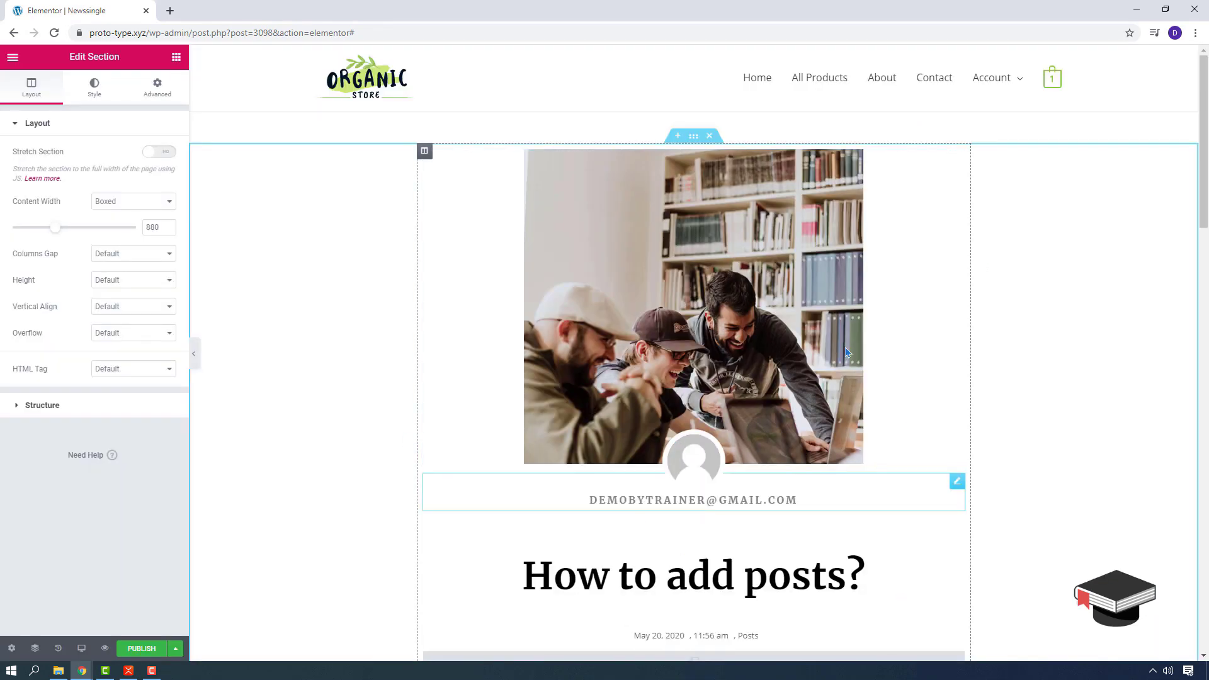
Examine the inserted single post layout, from featured image, author and title through the content to the share buttons and comments
scroll(847, 353, down, 20)
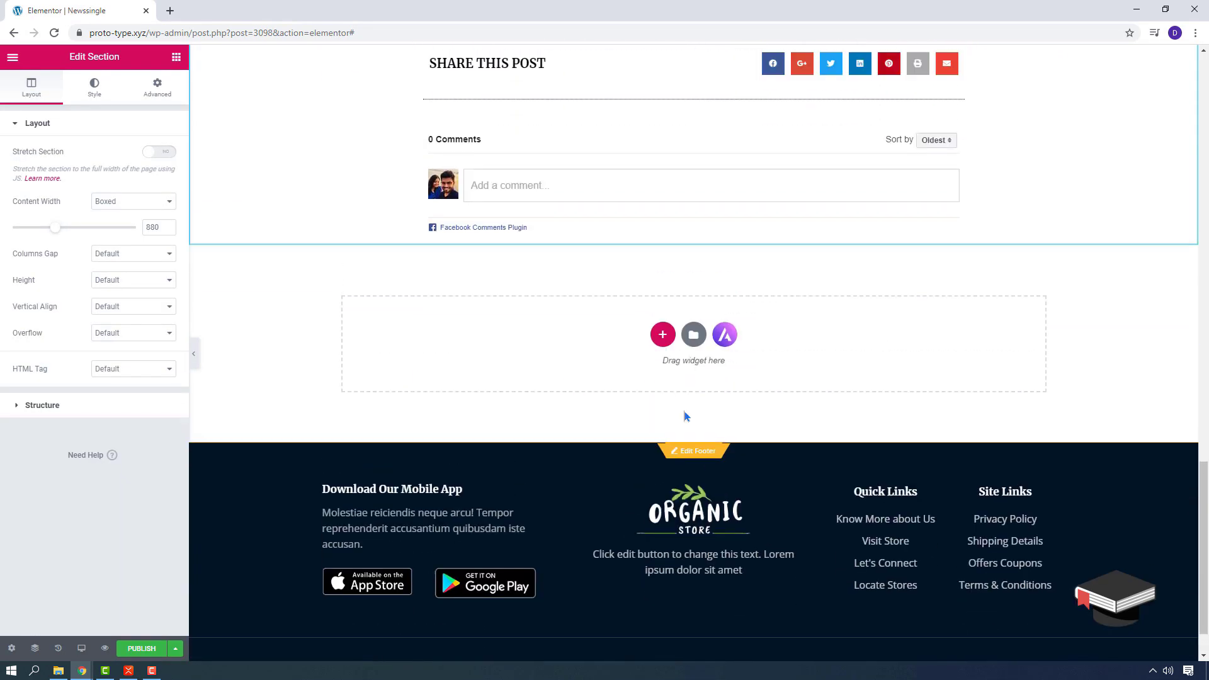
scroll(684, 417, up, 20)
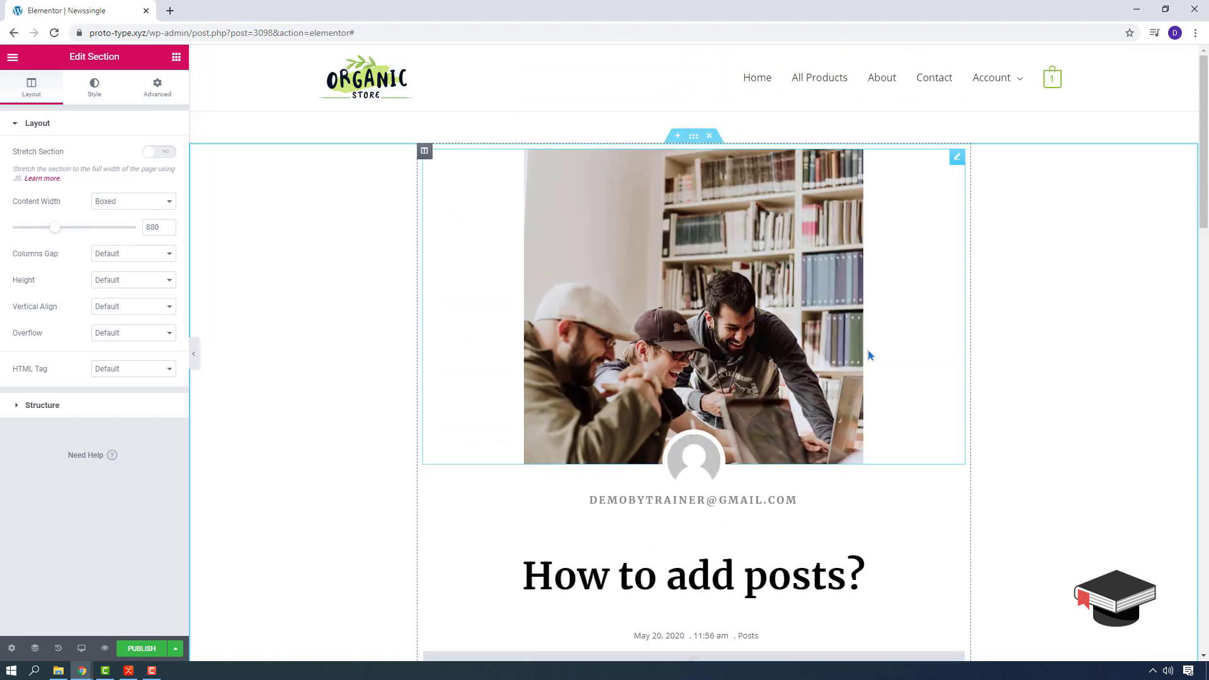
scroll(747, 376, down, 5)
scroll(704, 217, down, 4)
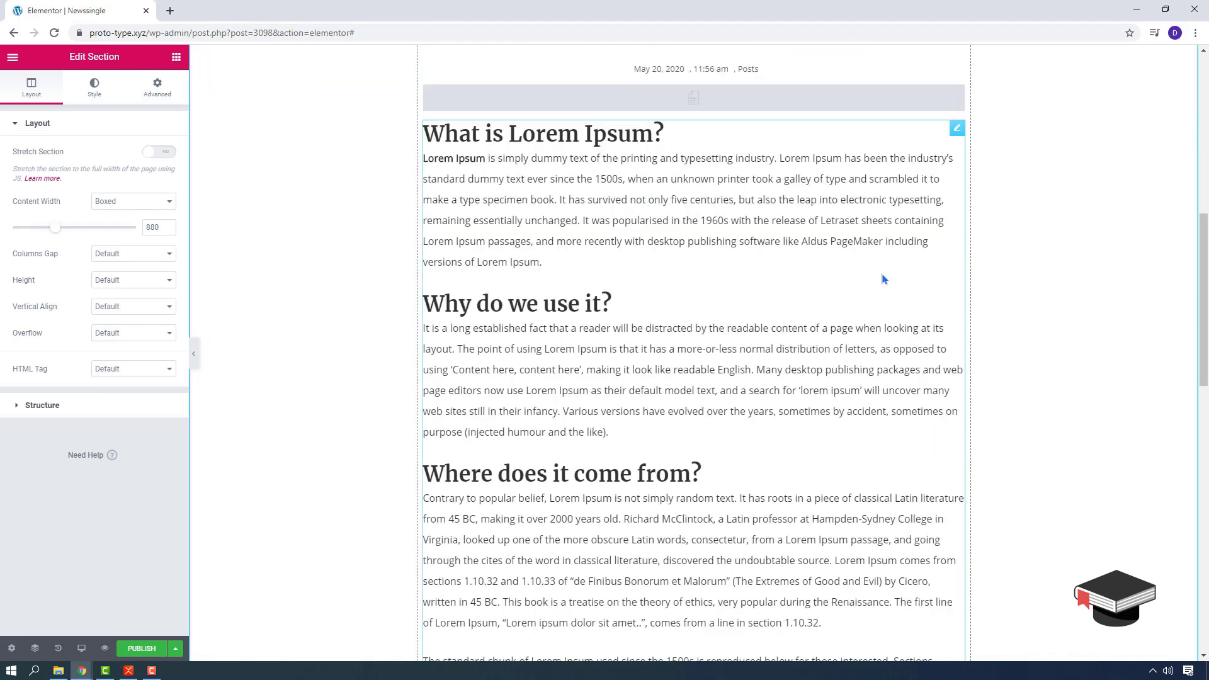
scroll(845, 434, down, 4)
scroll(697, 446, down, 9)
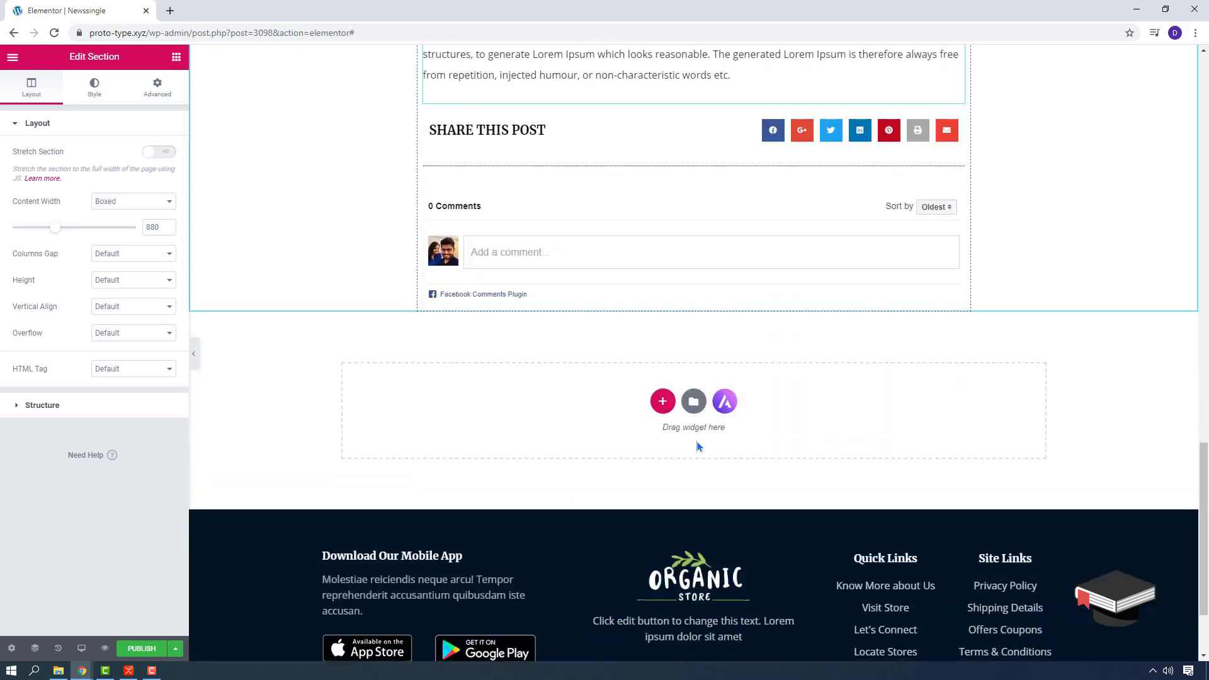
scroll(614, 386, up, 7)
scroll(614, 386, up, 10)
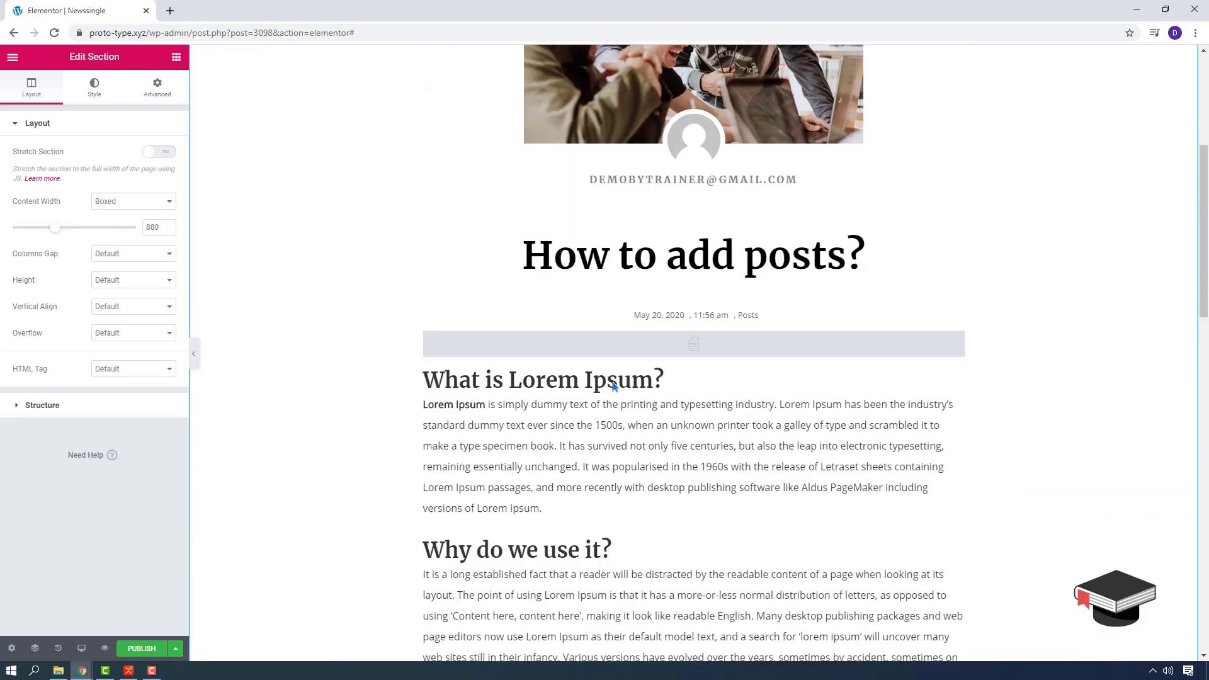
scroll(614, 386, down, 7)
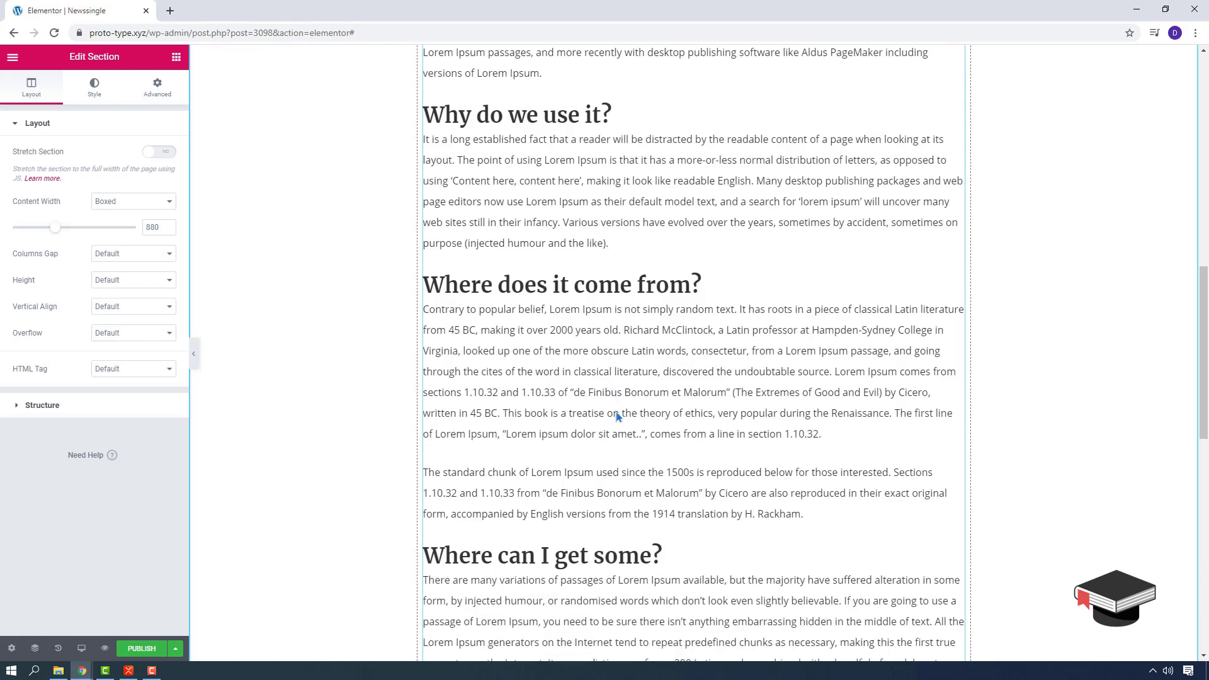
scroll(642, 435, up, 1)
scroll(669, 446, up, 3)
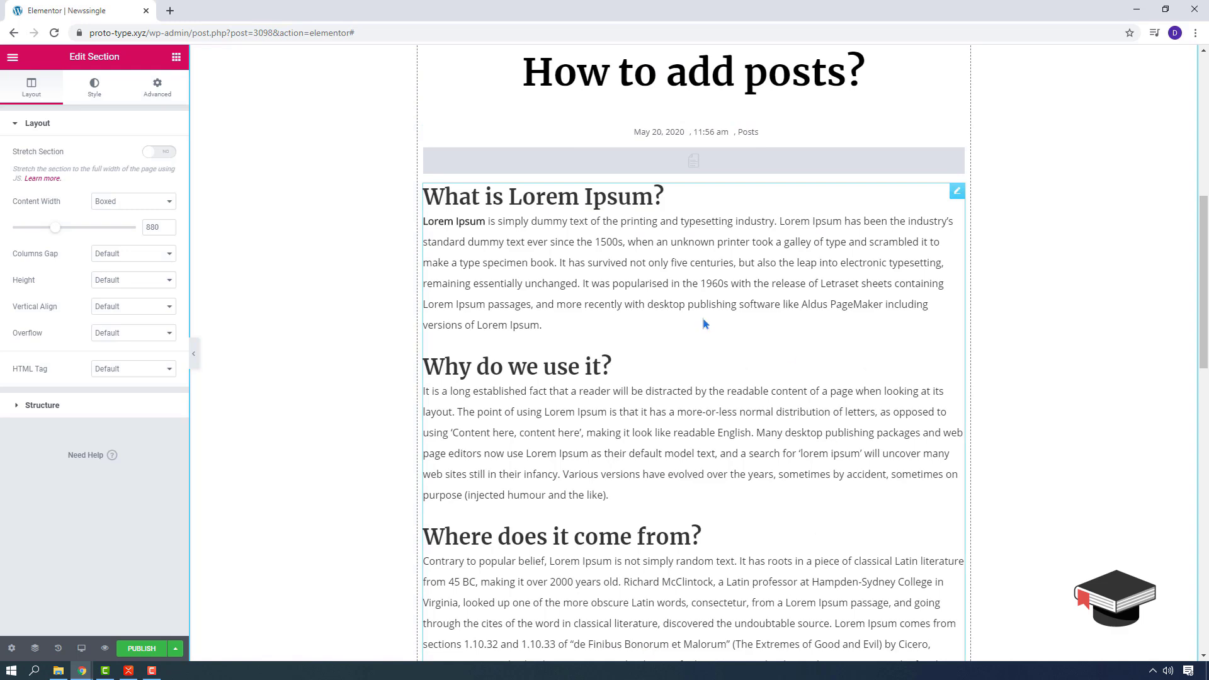
scroll(693, 364, up, 5)
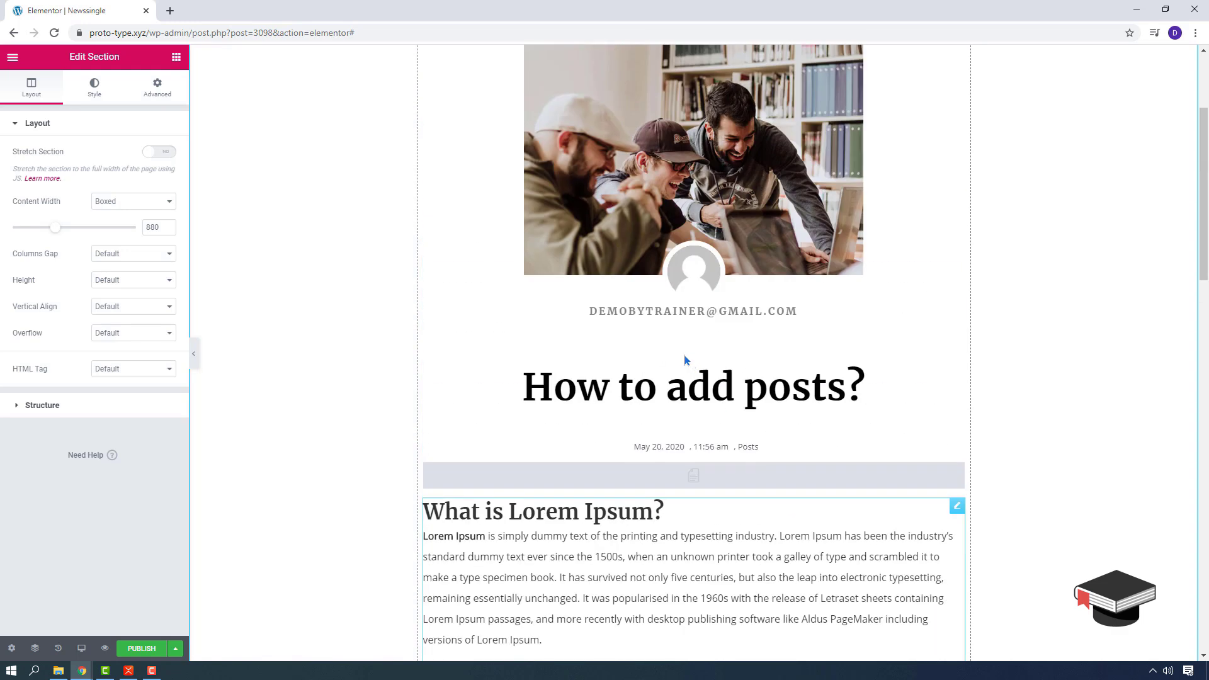
scroll(706, 252, up, 3)
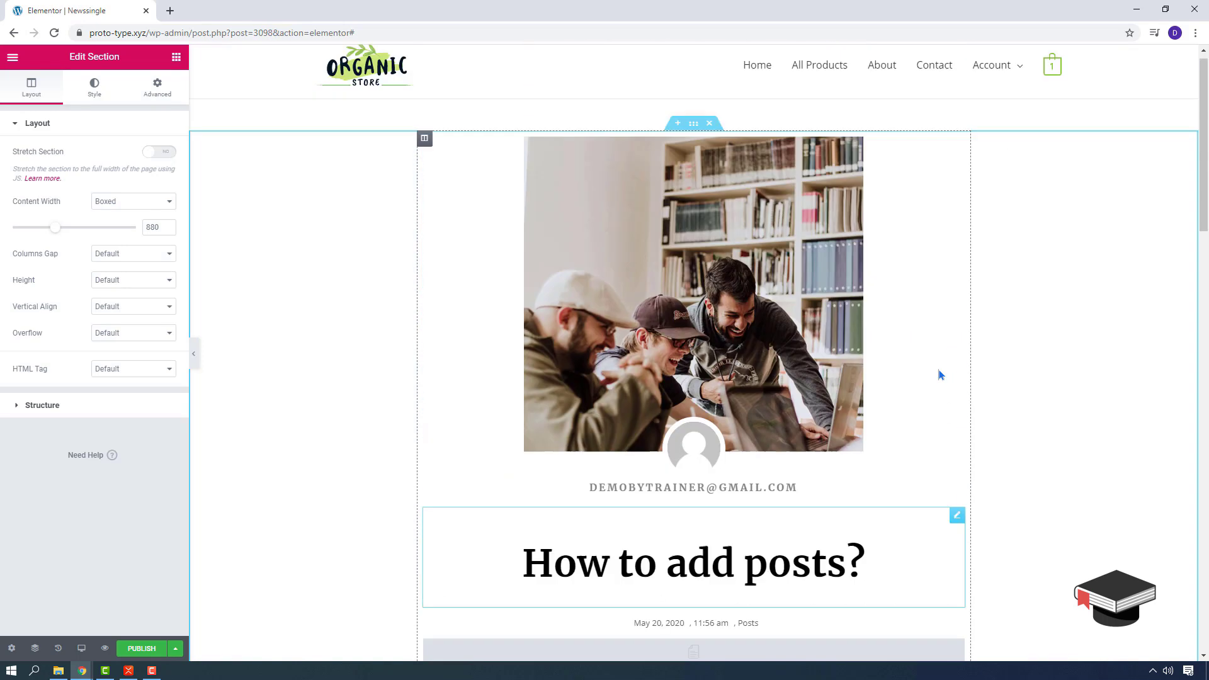
scroll(821, 271, down, 6)
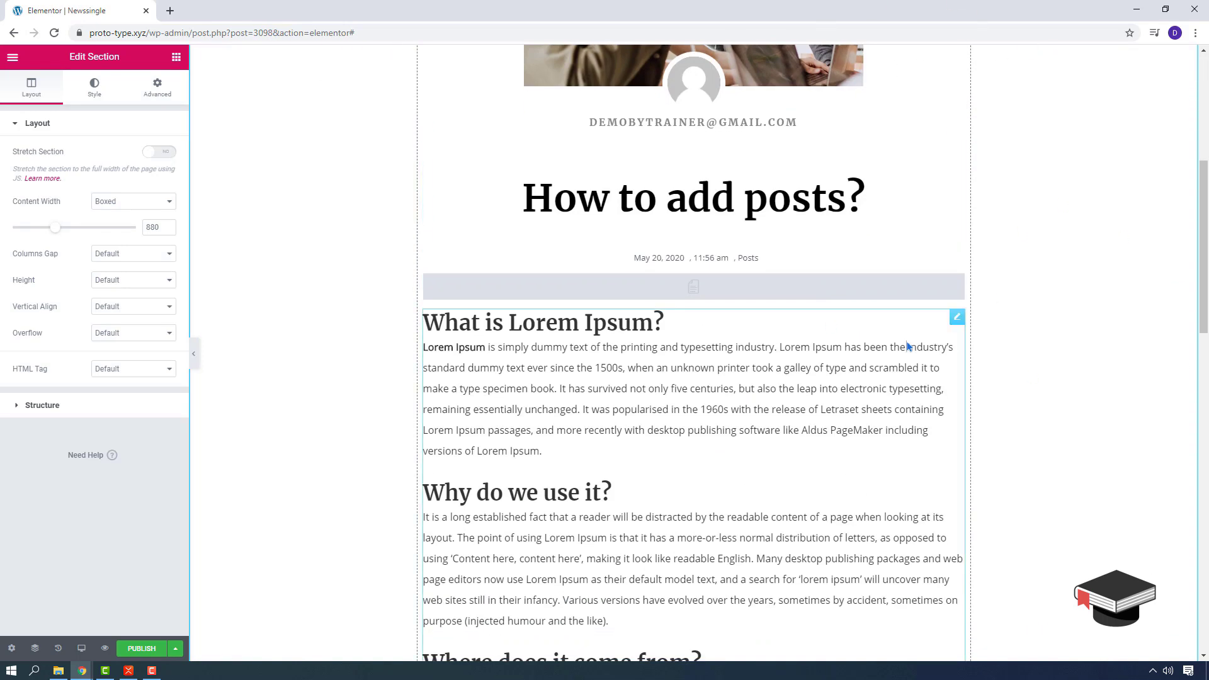
scroll(641, 347, up, 5)
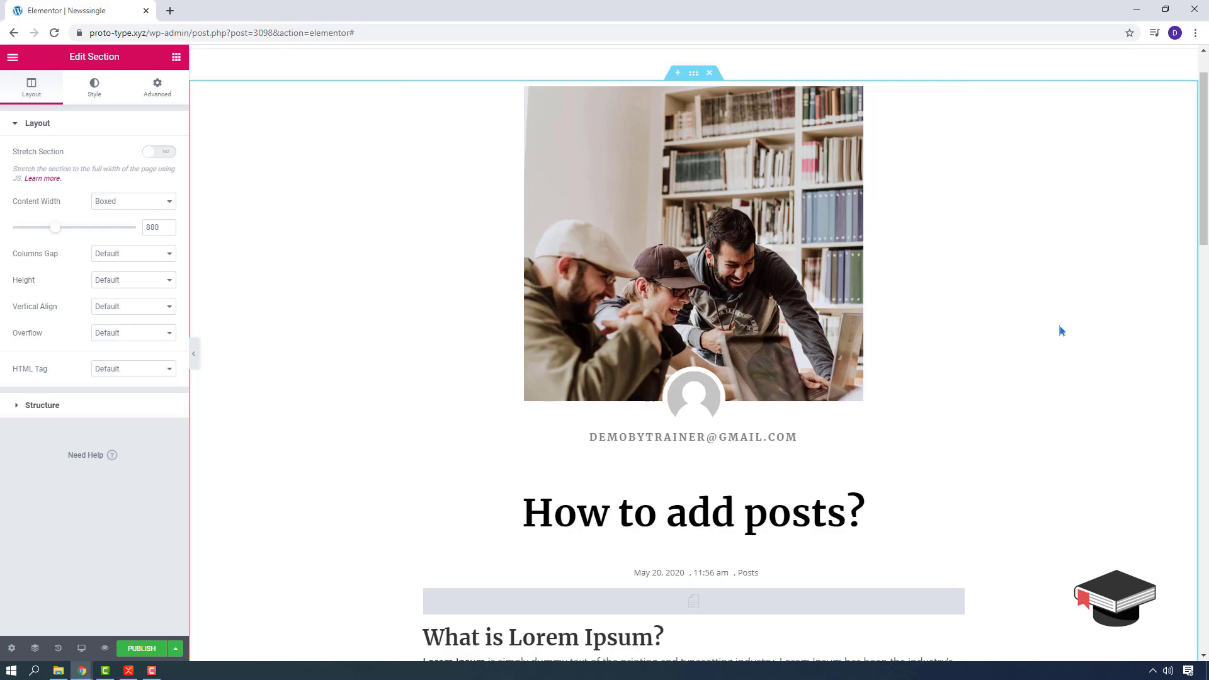
scroll(1121, 340, down, 12)
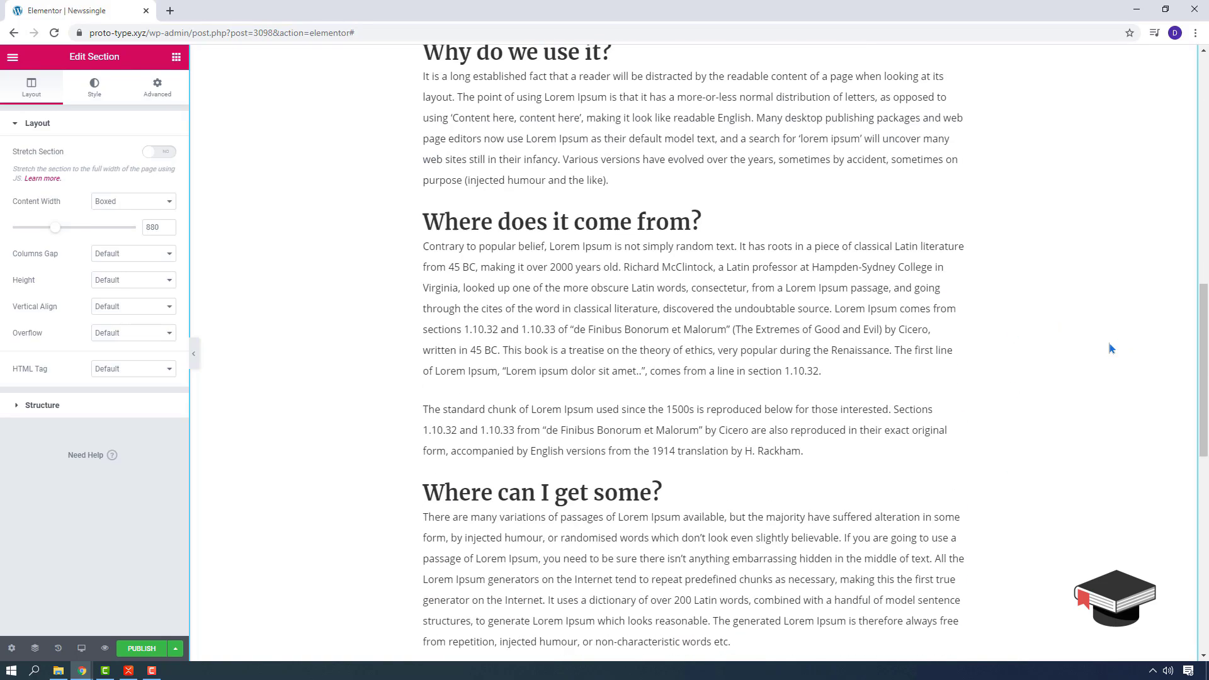
scroll(1111, 348, down, 6)
Delete the inserted single post section from the Newssingle template
scroll(753, 182, up, 20)
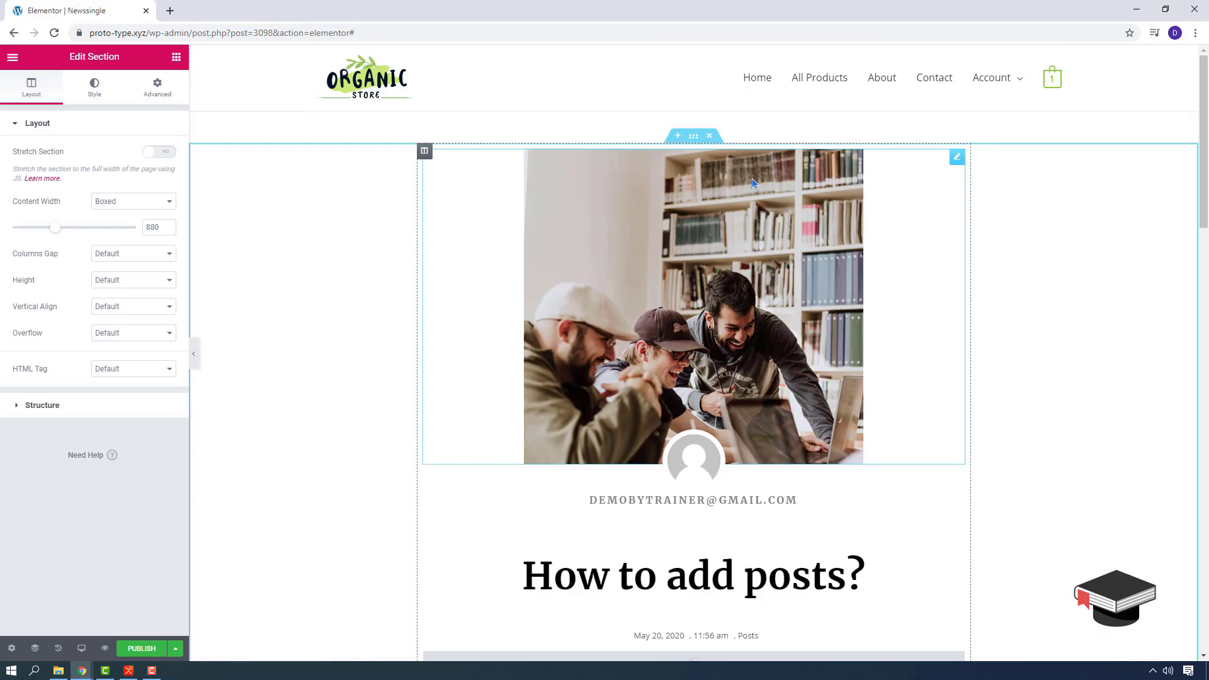
click(709, 136)
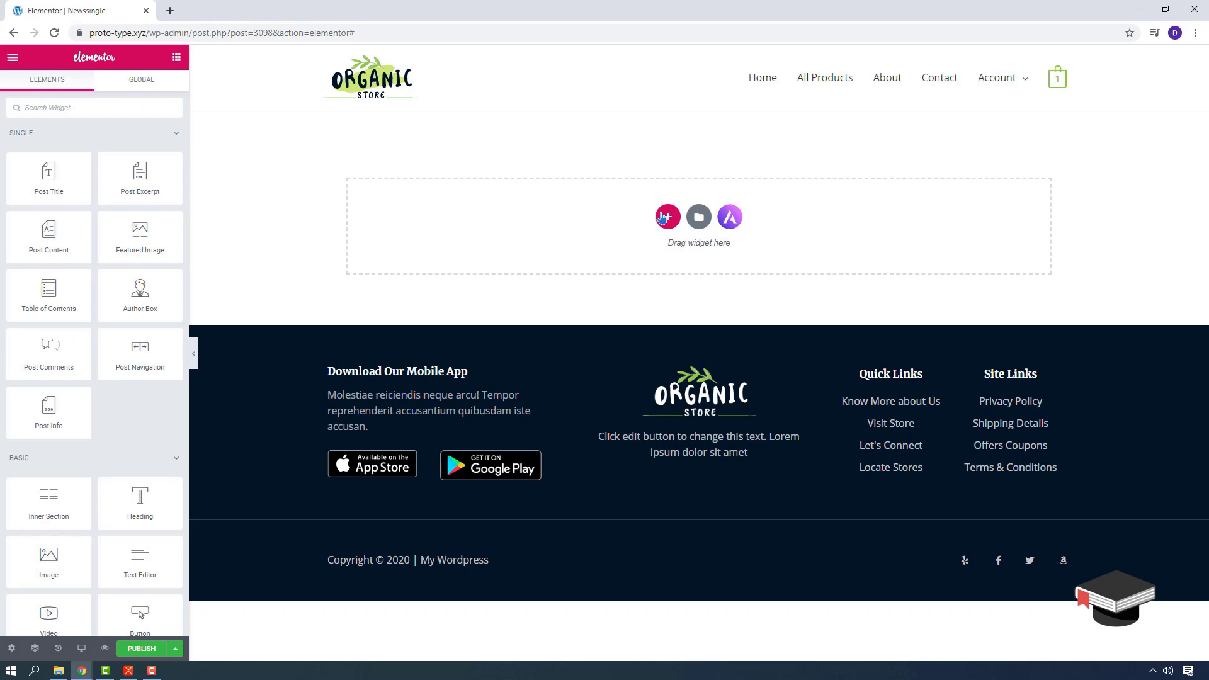
Browse the library's single post blocks and insert the "We Learn From Our Experiences And Mistakes" layout
click(700, 217)
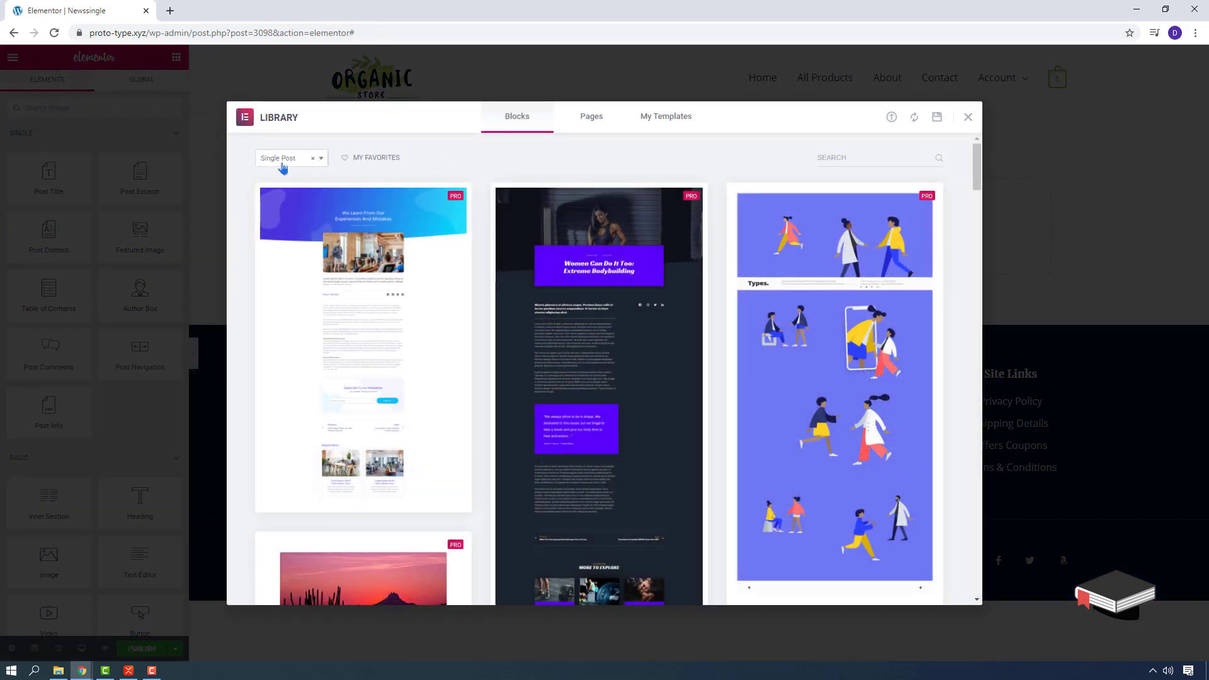
drag(977, 165, 971, 235)
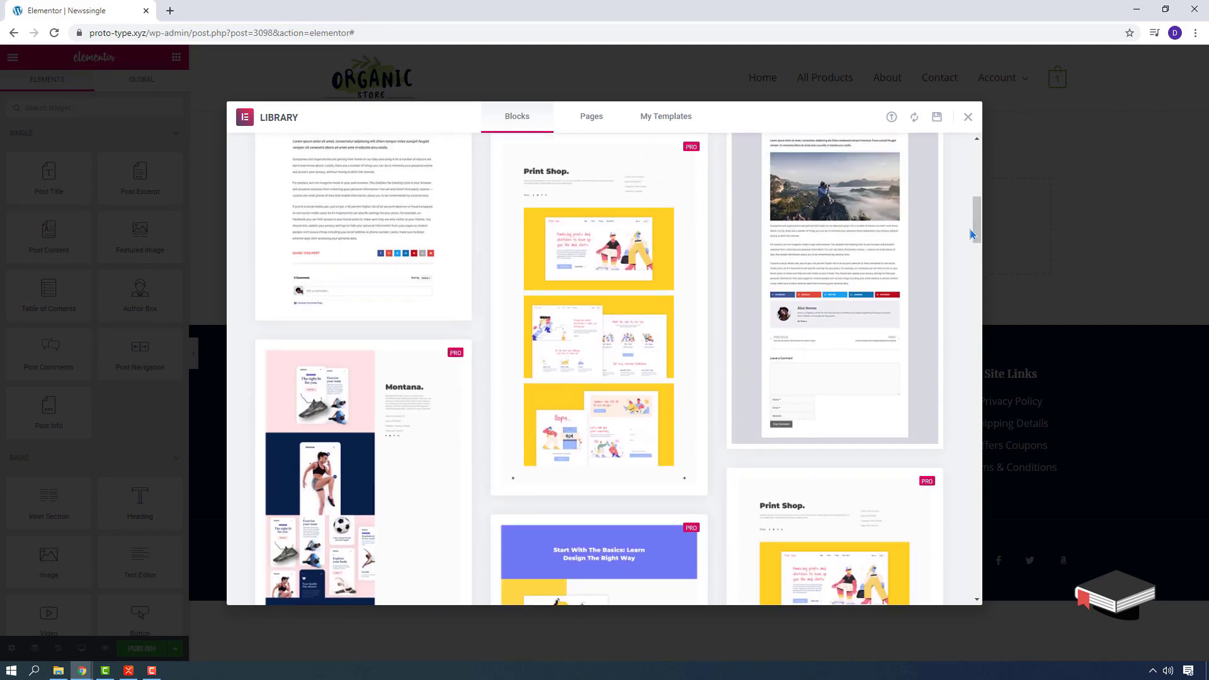
scroll(512, 305, up, 5)
scroll(513, 305, down, 8)
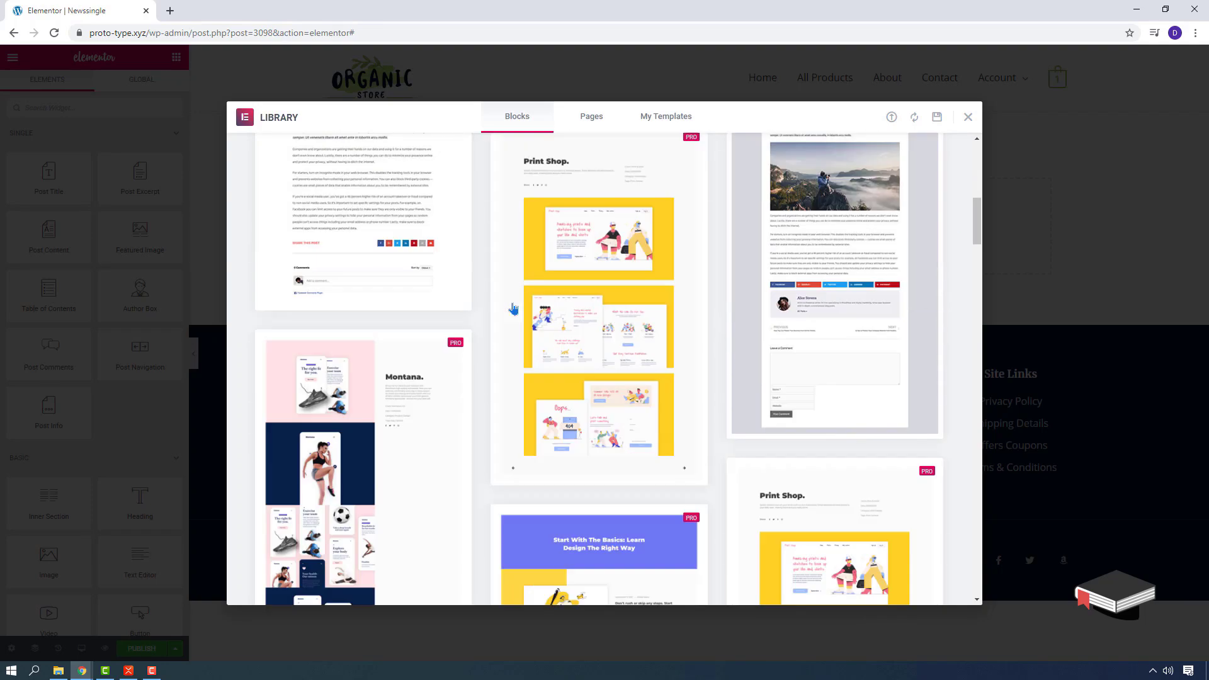
scroll(513, 305, up, 10)
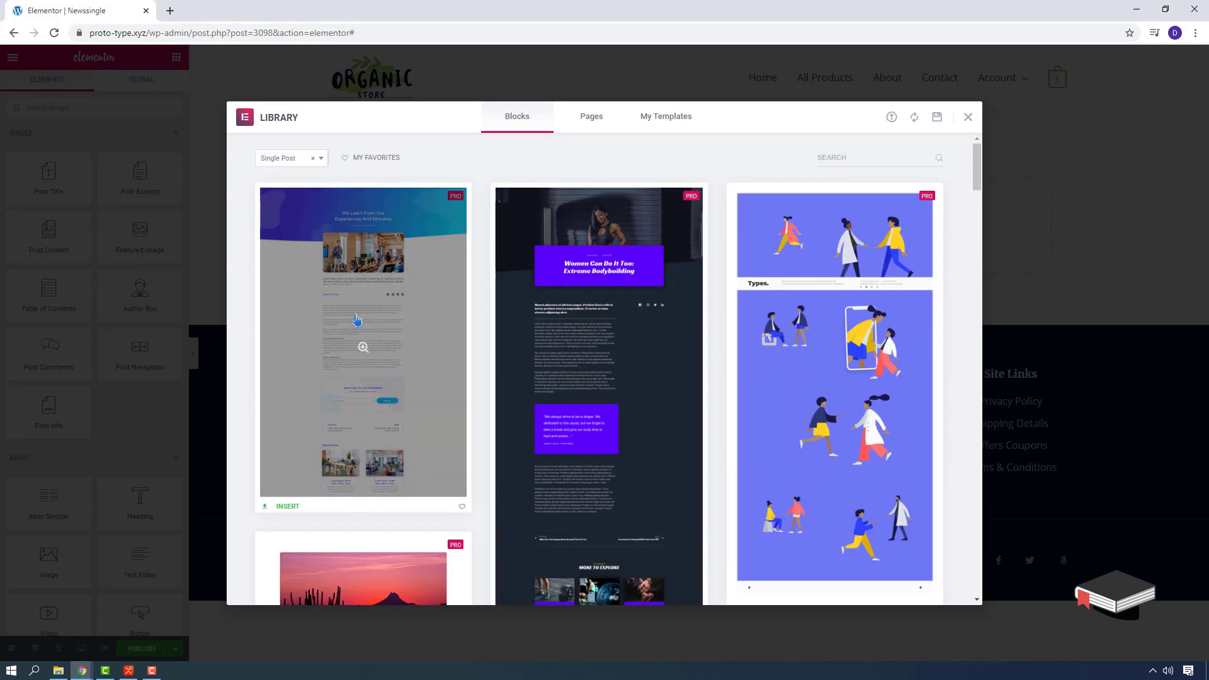
click(288, 504)
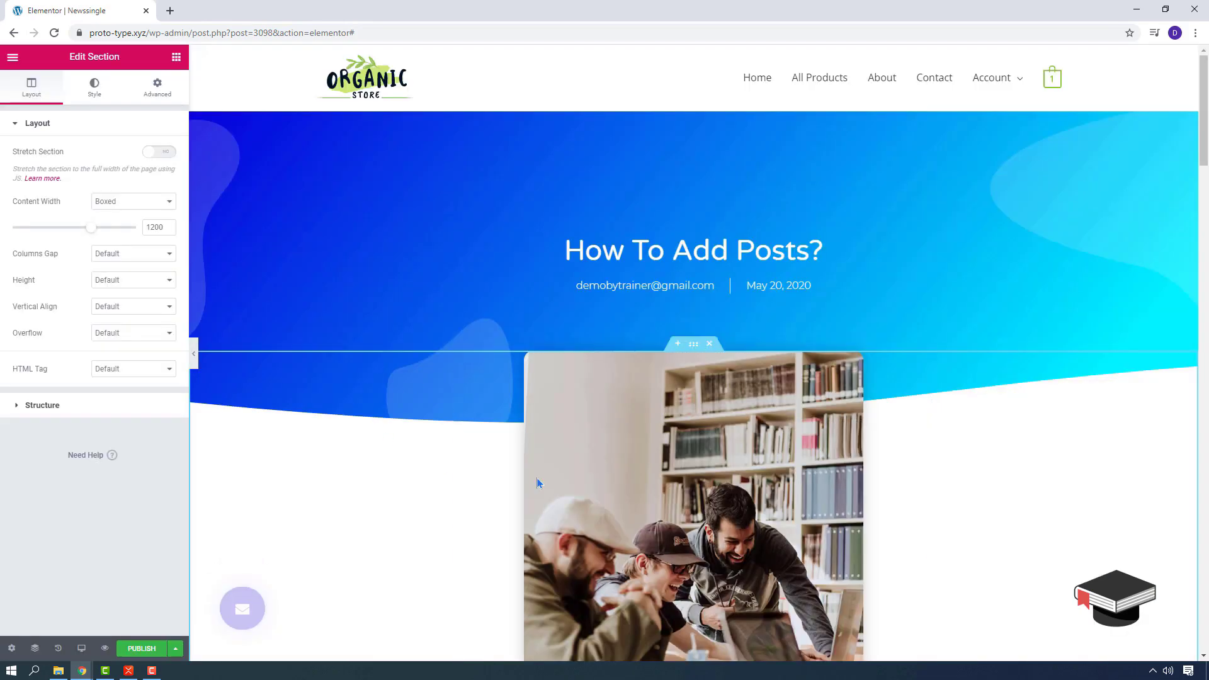
Examine the upper part of the inserted layout, from post title and featured image to the share row and first paragraphs
scroll(1080, 351, down, 1)
scroll(1072, 343, down, 15)
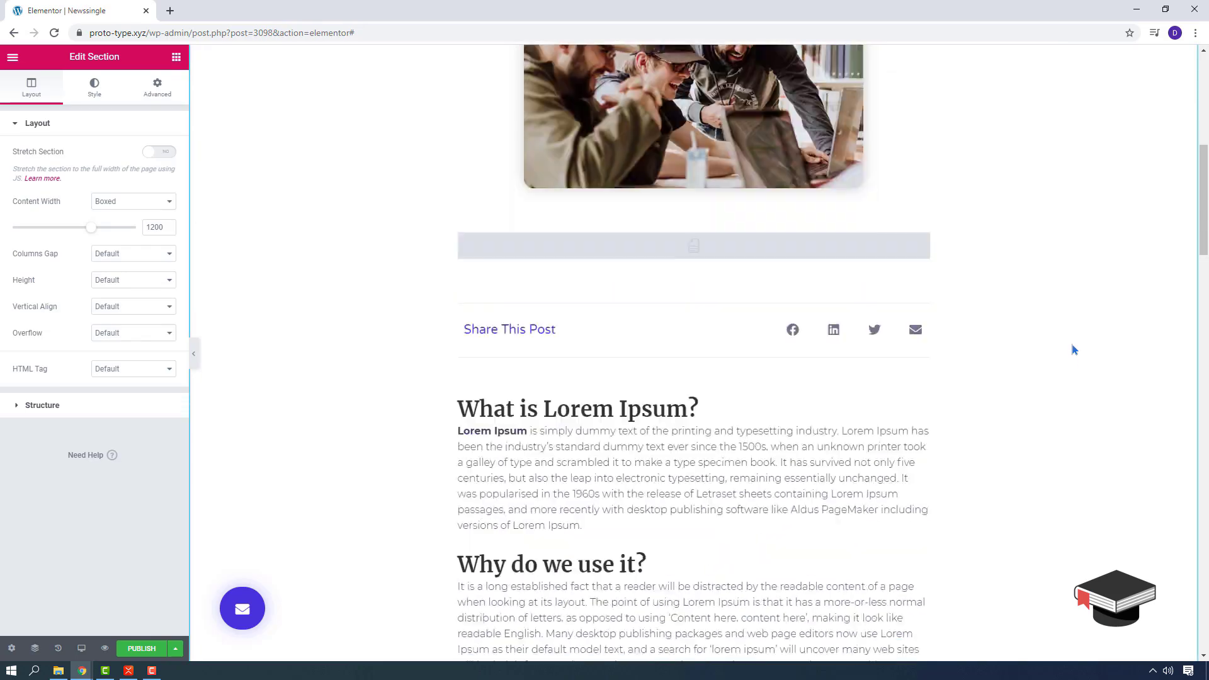
scroll(1070, 343, up, 10)
scroll(1070, 345, up, 12)
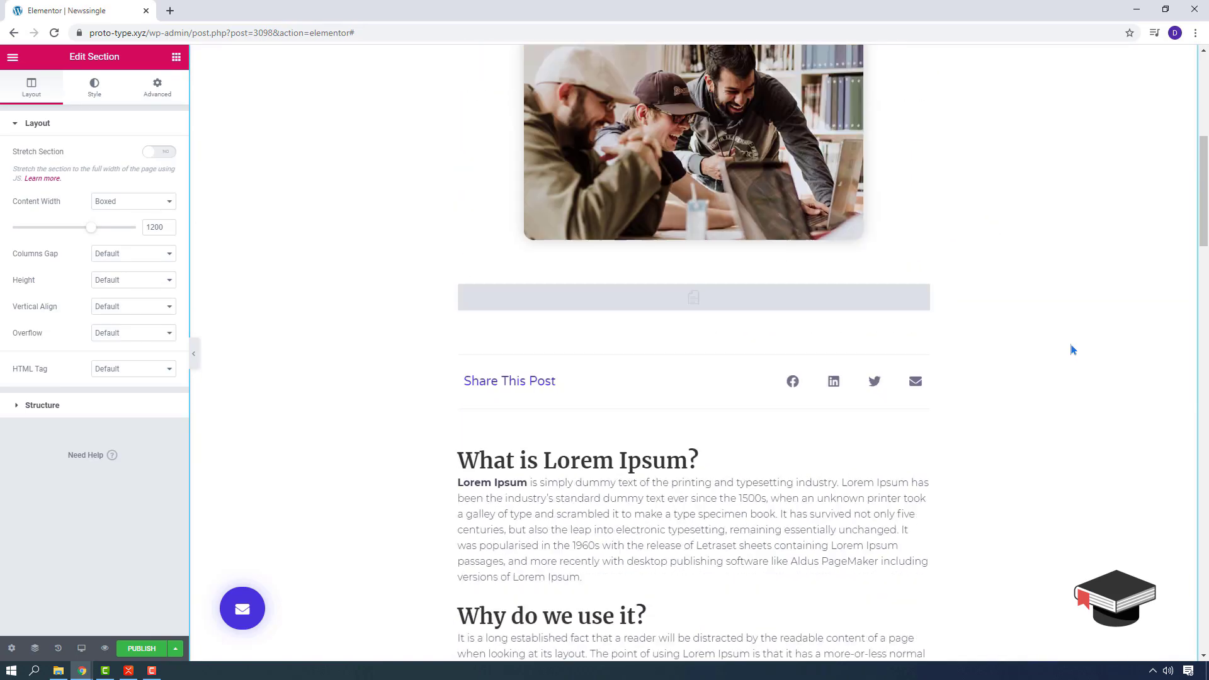
scroll(1007, 340, down, 5)
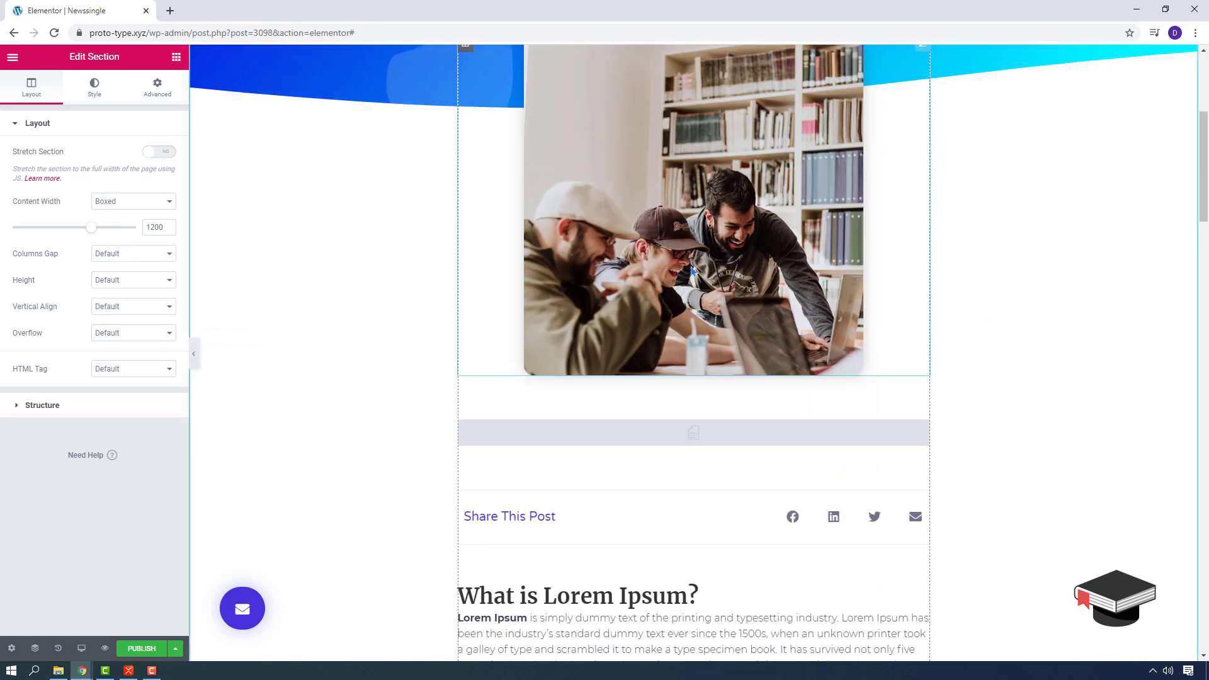
scroll(800, 338, up, 3)
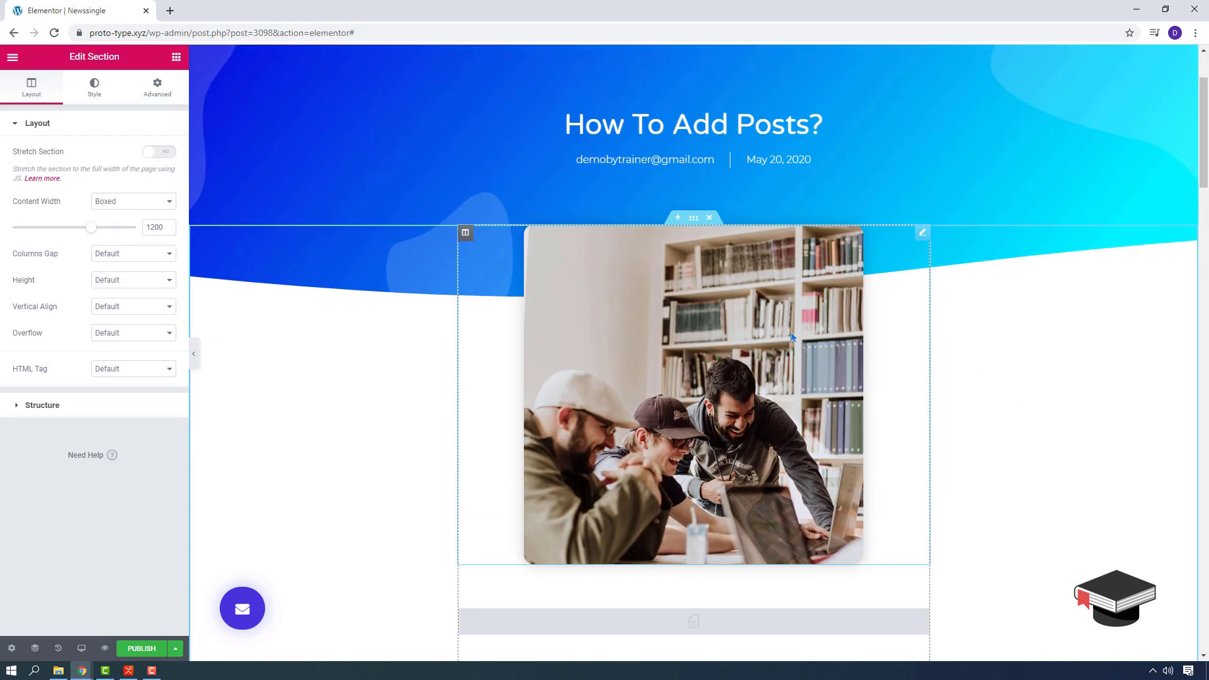
Try the Medium and Thumbnail sizes on the featured image and set its image size to Medium Large - 768 x 0
click(740, 322)
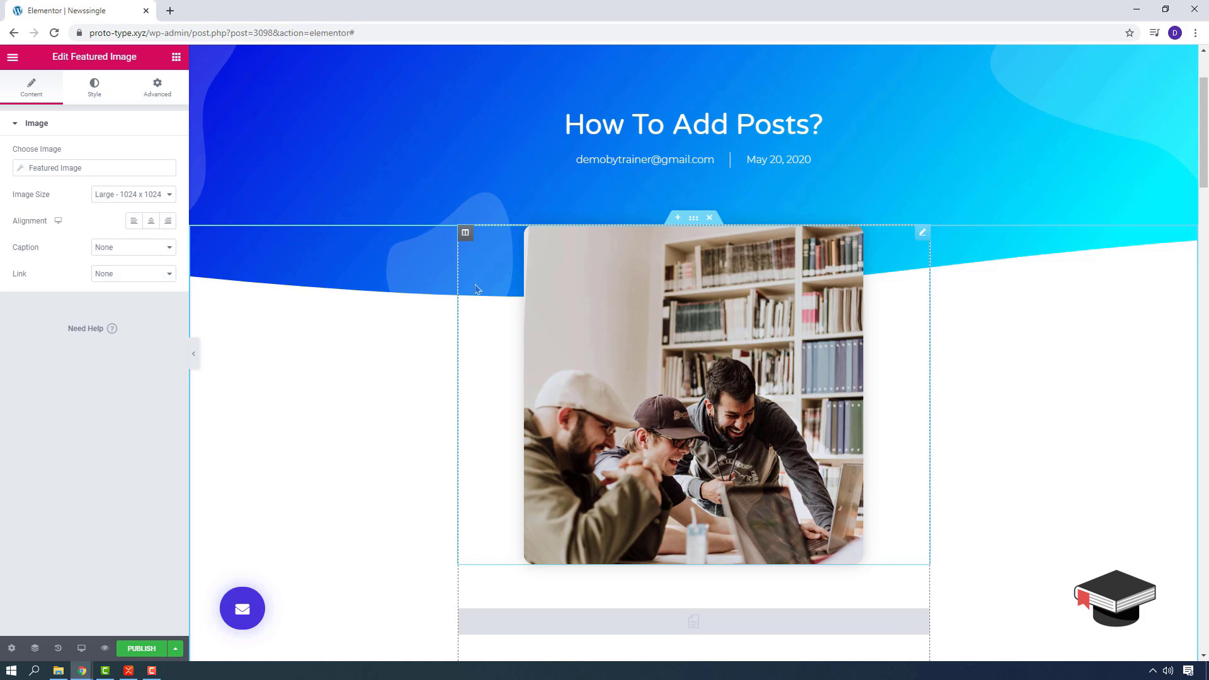
click(157, 197)
click(154, 219)
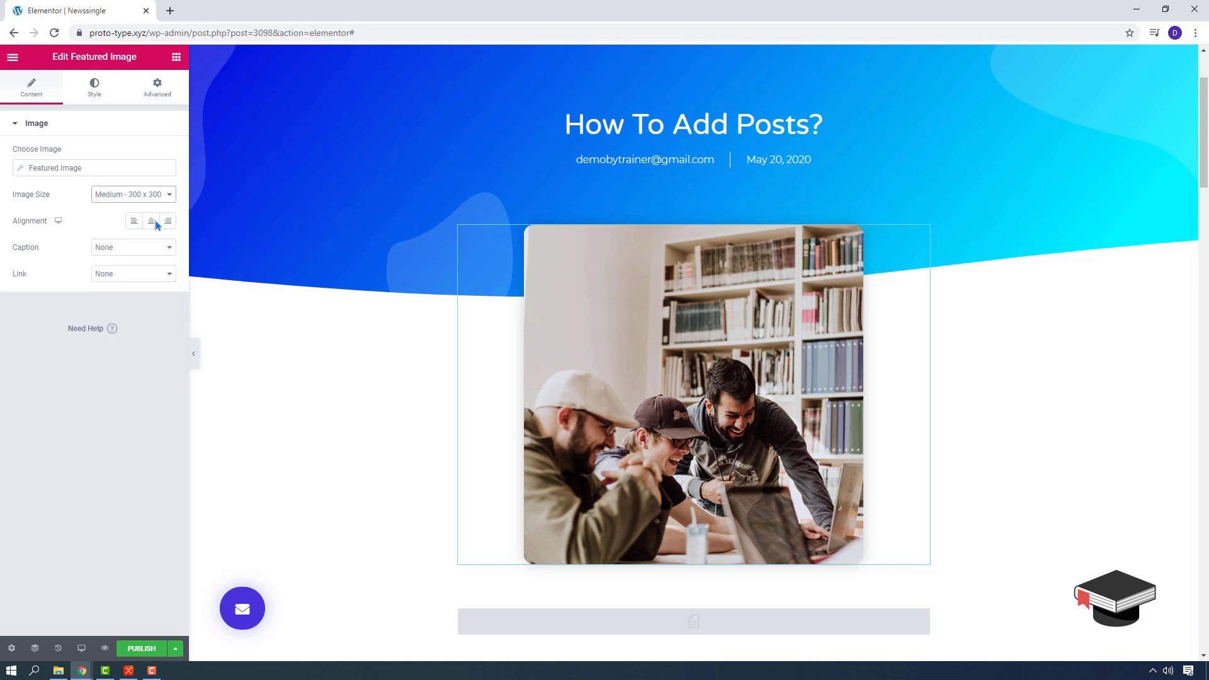
click(152, 197)
click(150, 209)
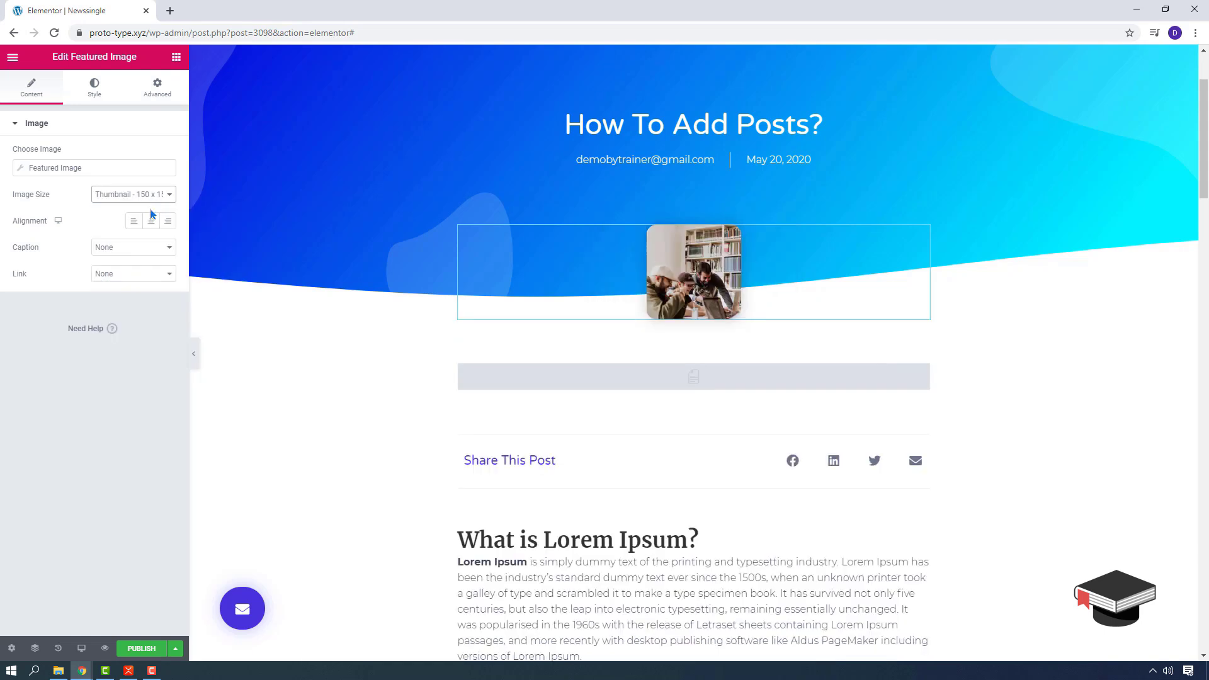
click(150, 196)
click(151, 227)
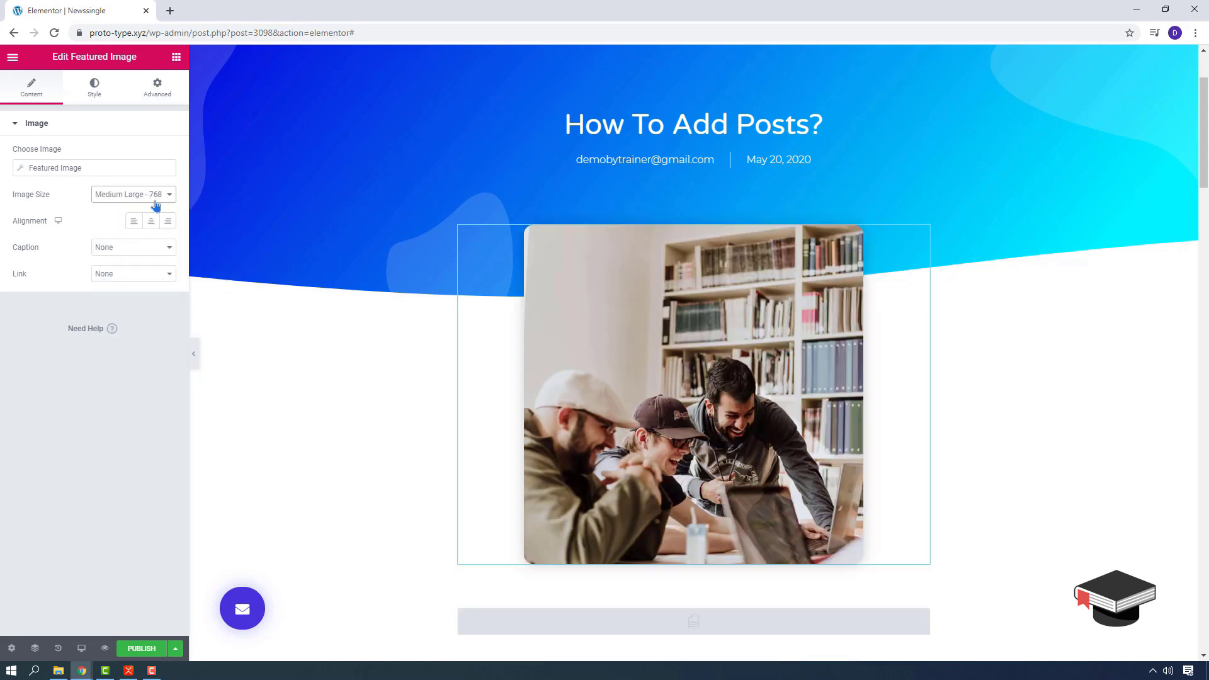
click(155, 196)
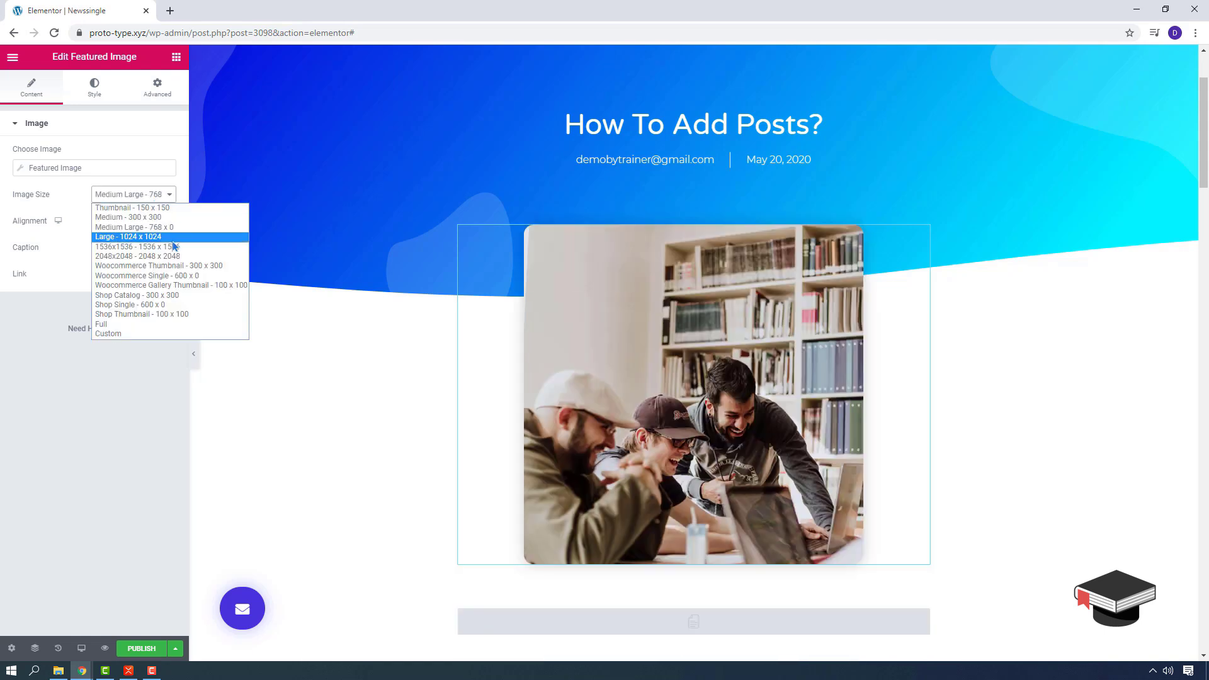
click(113, 463)
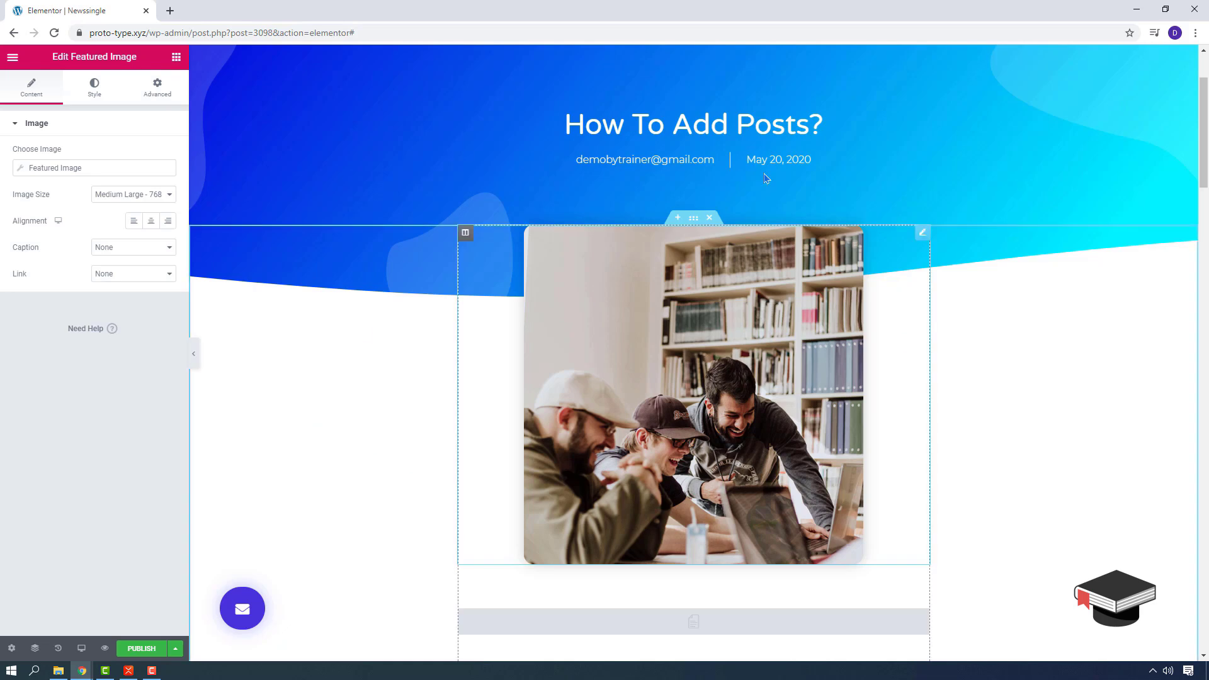
Review the whole post layout from the title banner through the content and newsletter form to the related posts and contact banner
scroll(973, 398, up, 2)
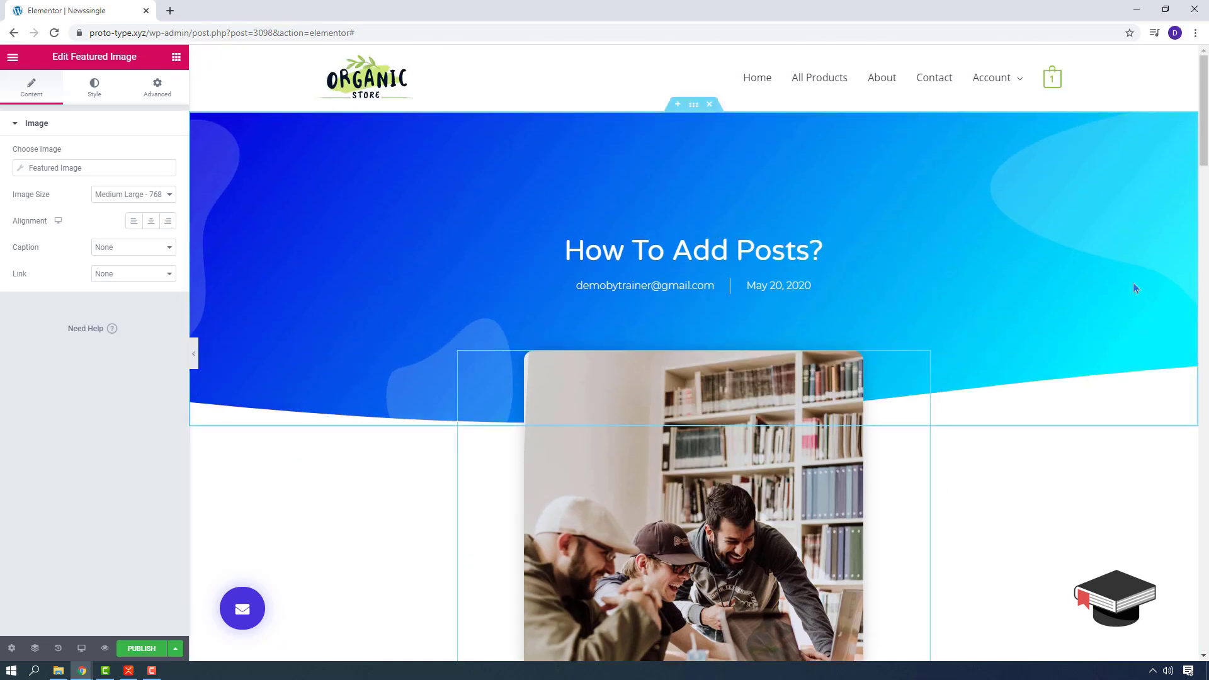
scroll(1133, 281, down, 5)
scroll(1110, 262, down, 18)
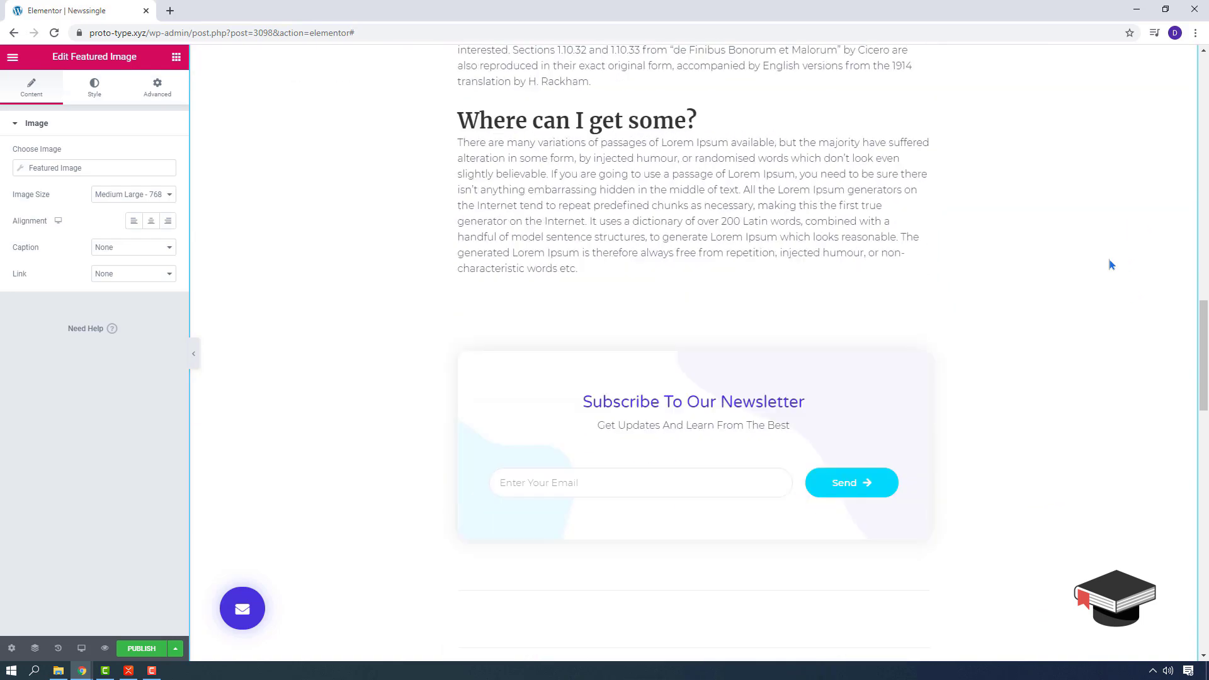
scroll(1096, 280, up, 5)
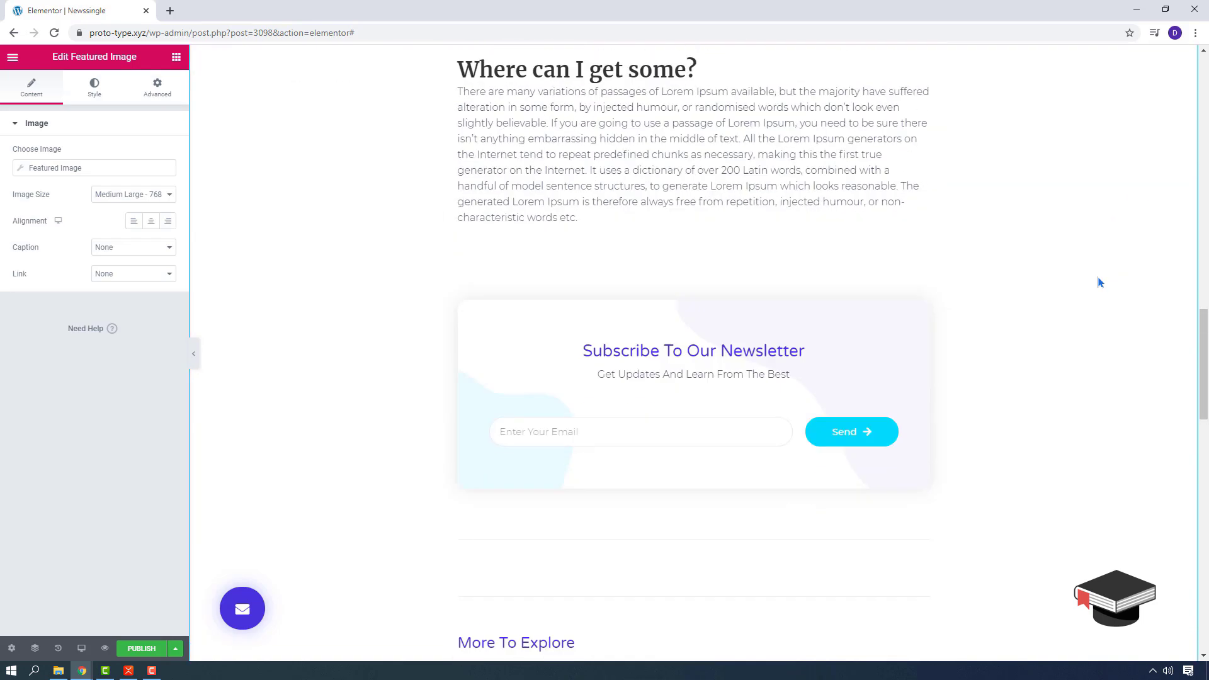
scroll(1097, 277, down, 10)
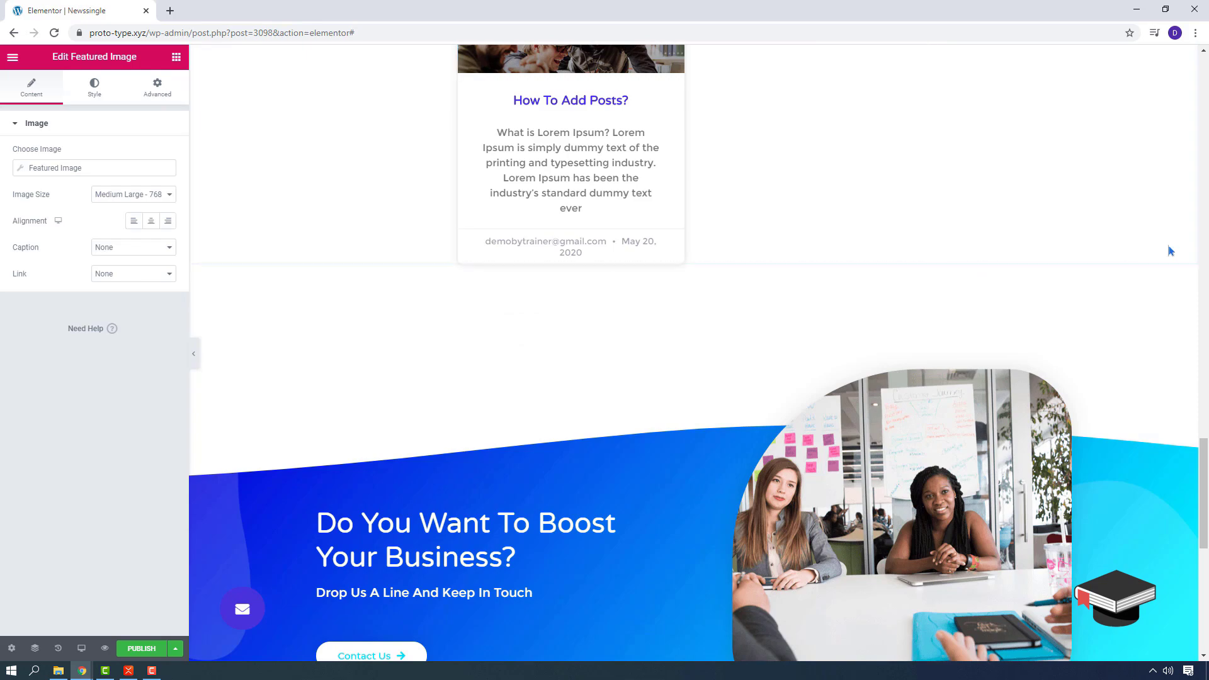
scroll(1169, 251, up, 20)
scroll(1168, 250, up, 12)
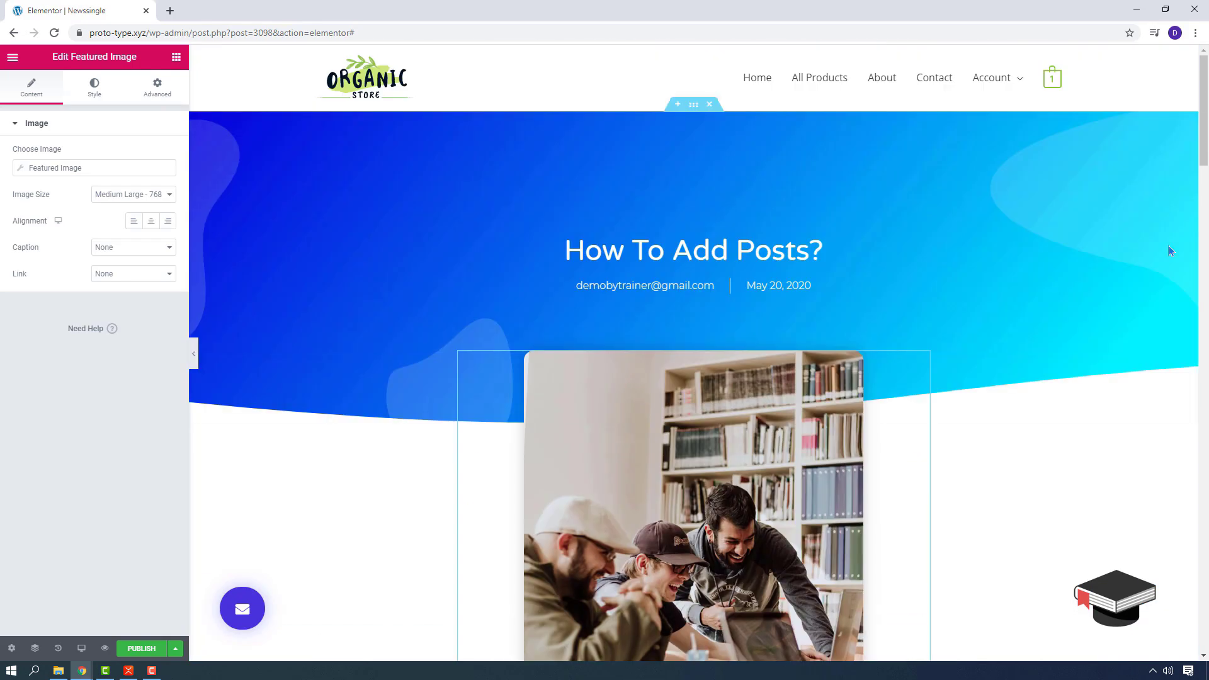
Add a Post Title widget below the banner's existing title and an Author Box widget directly beneath it, above the author and date line
scroll(1196, 242, down, 1)
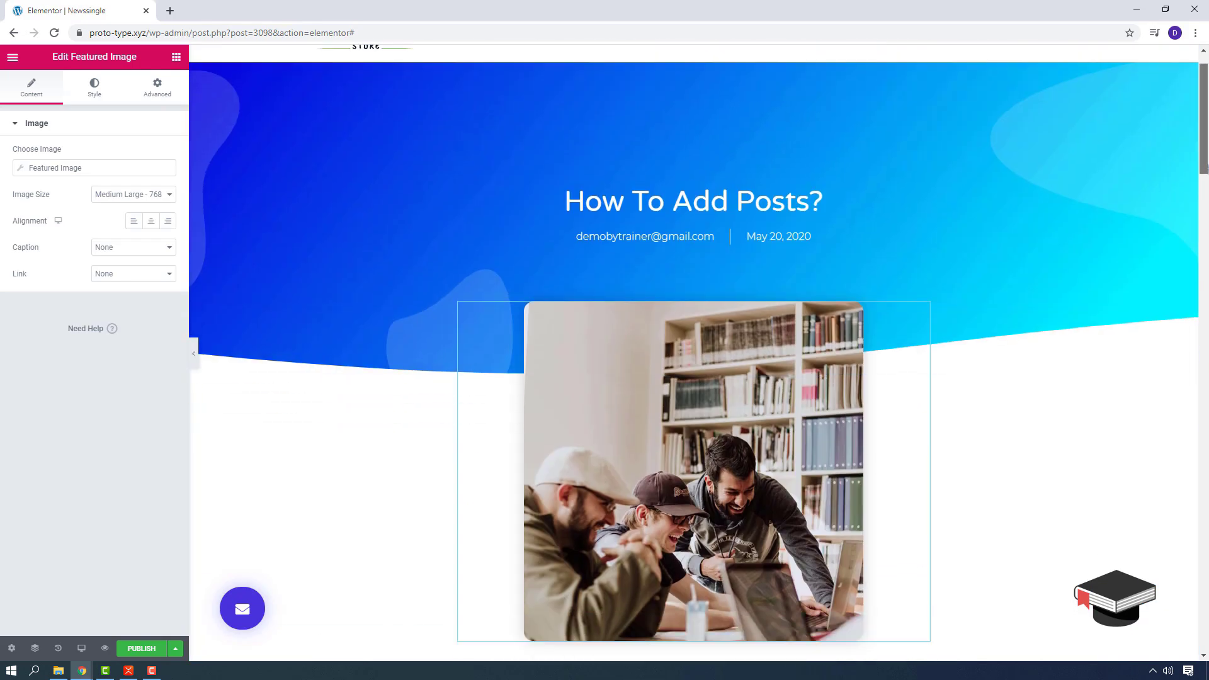
click(178, 61)
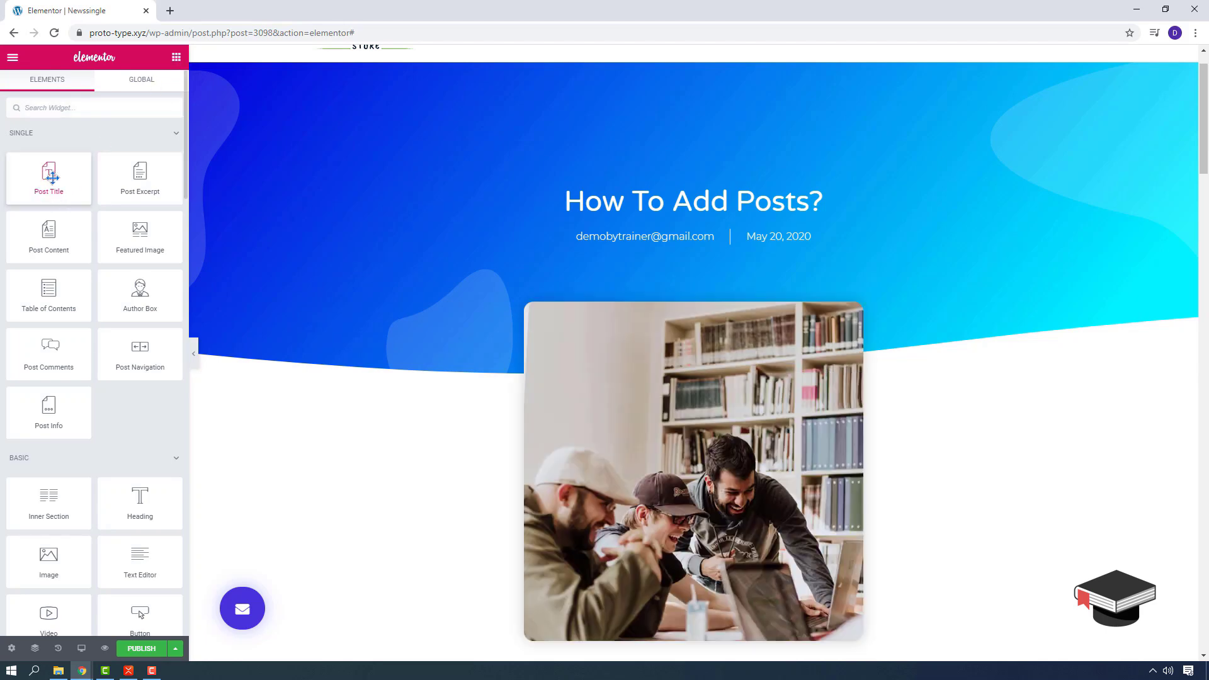
drag(52, 177, 687, 221)
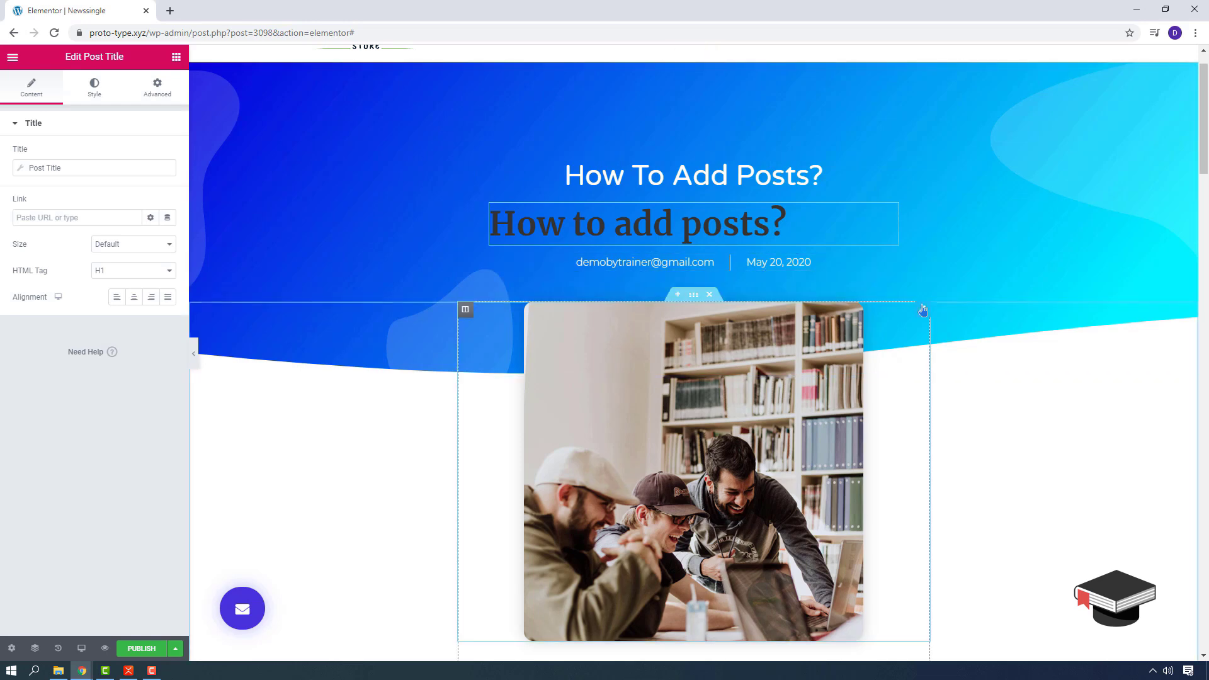
click(156, 89)
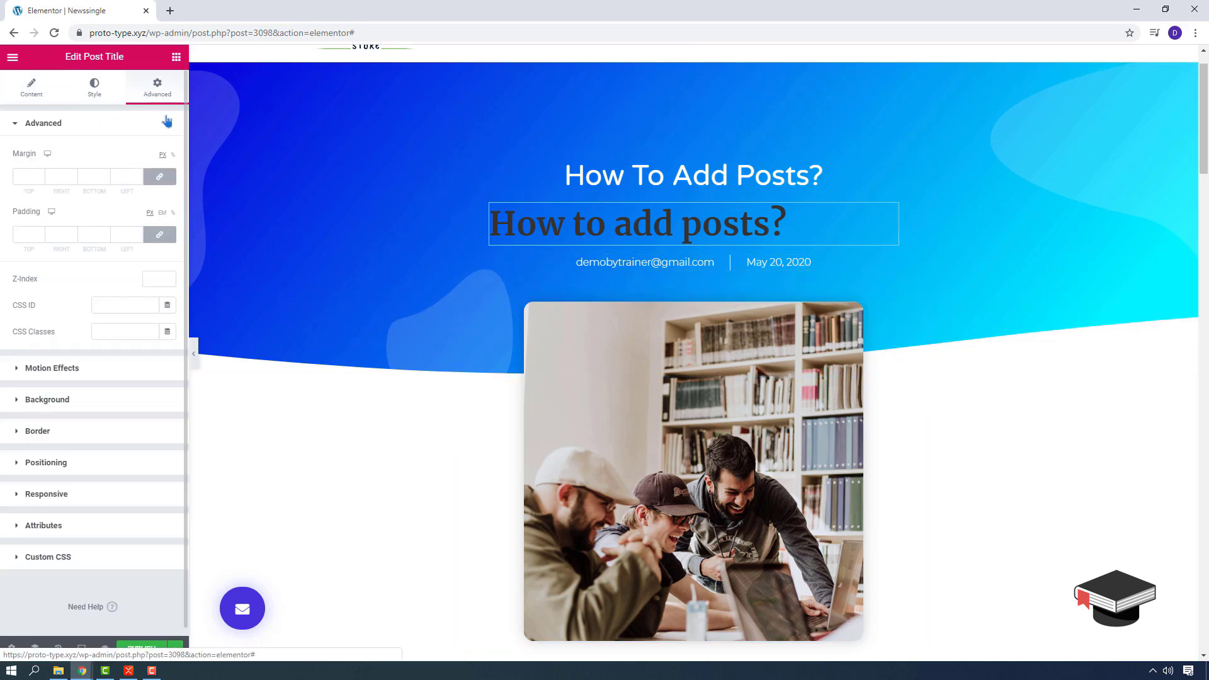
click(176, 58)
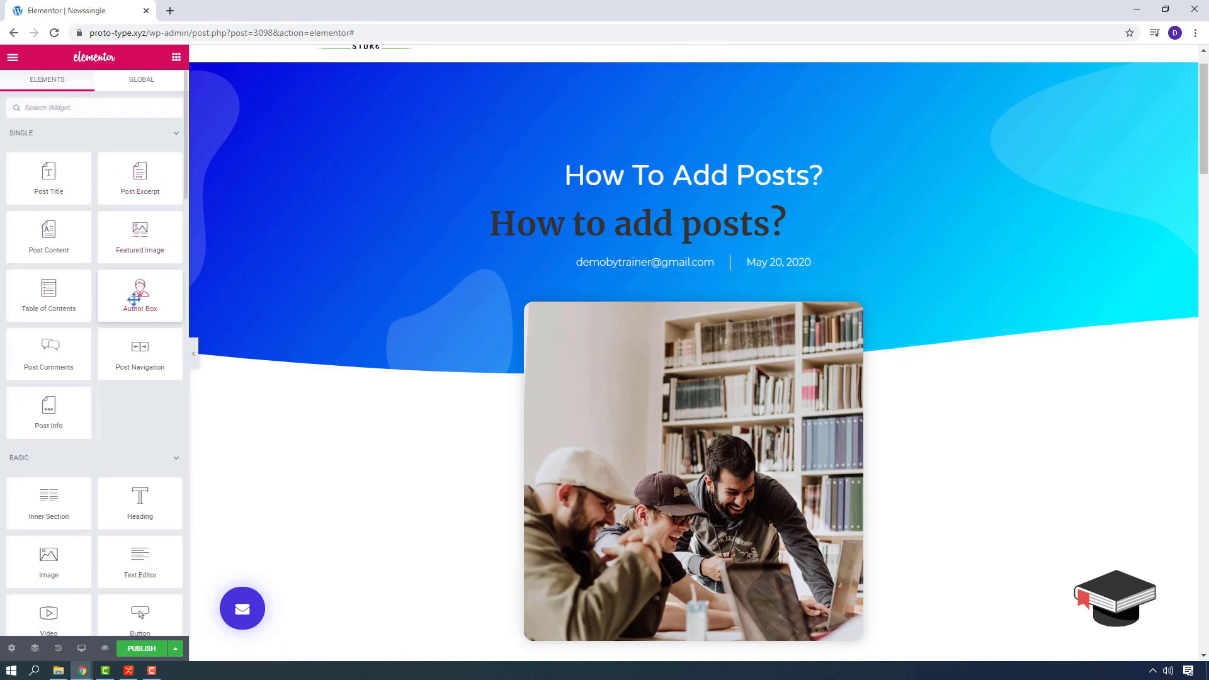
drag(134, 300, 649, 246)
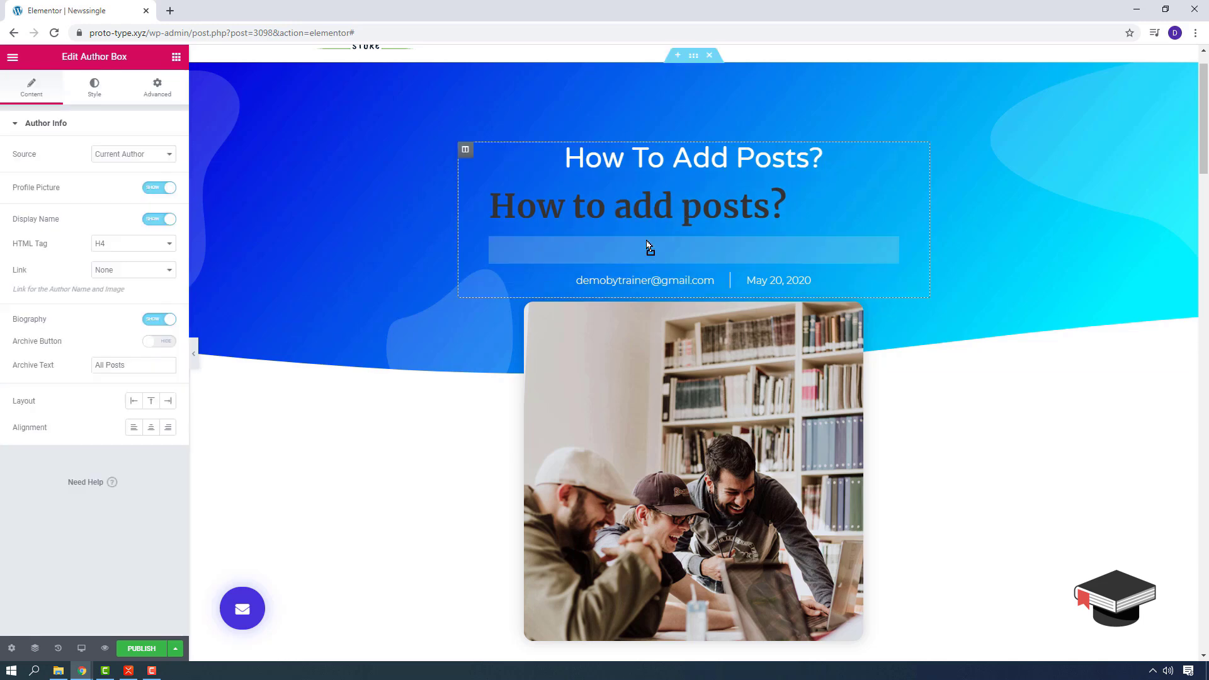